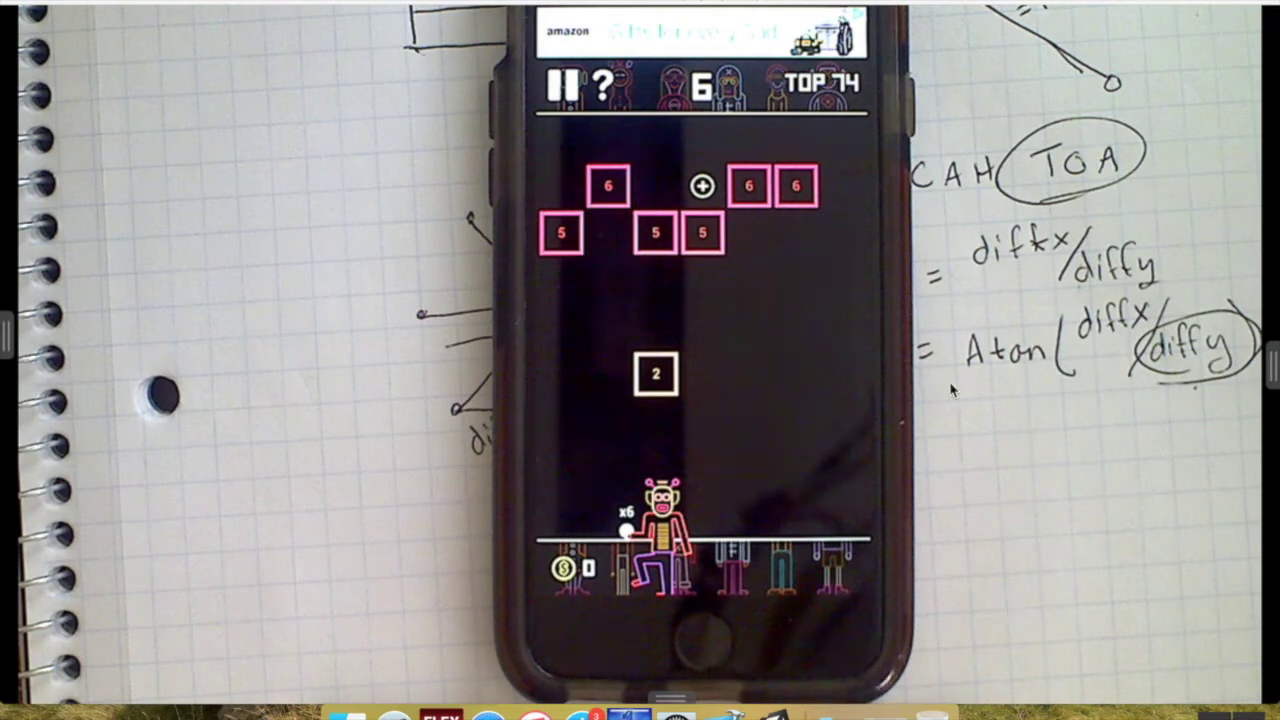
- Bring Unity forward, expand Ground Holder's six grass pieces, and select the Ball's sprite colour
{"action": "left_click", "coordinate": [786, 700]}
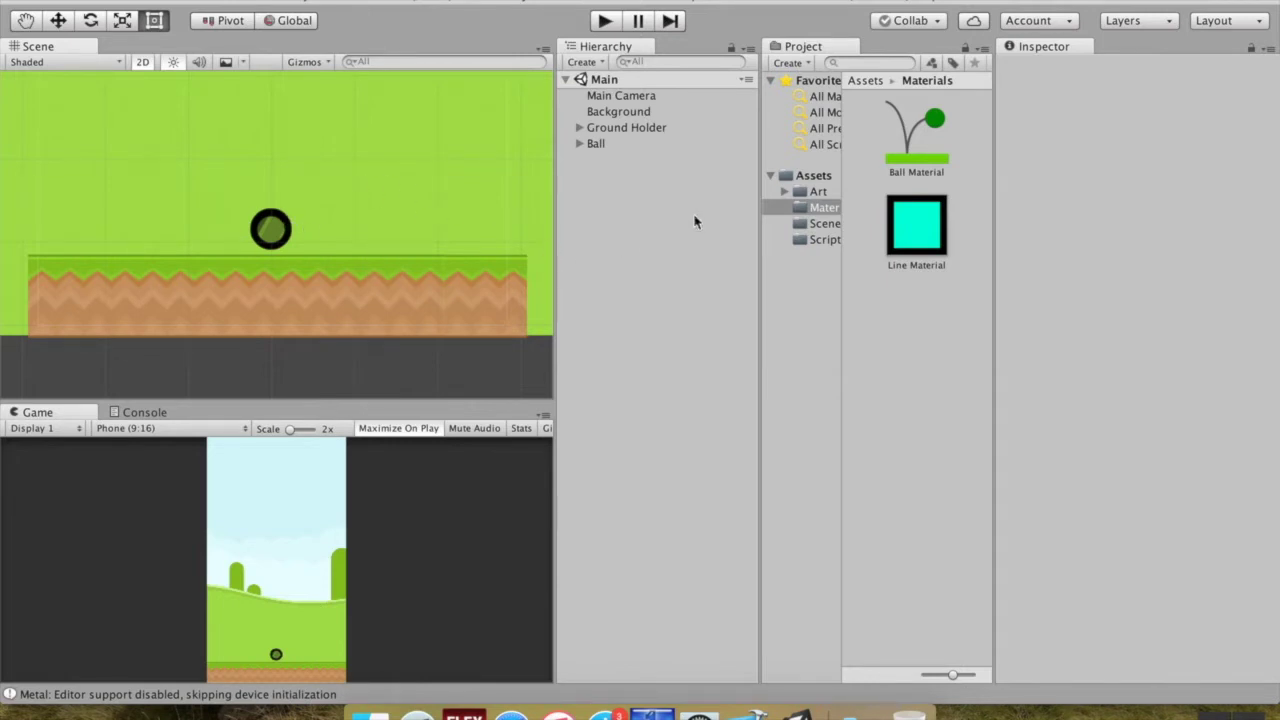
{"action": "left_click", "coordinate": [578, 130]}
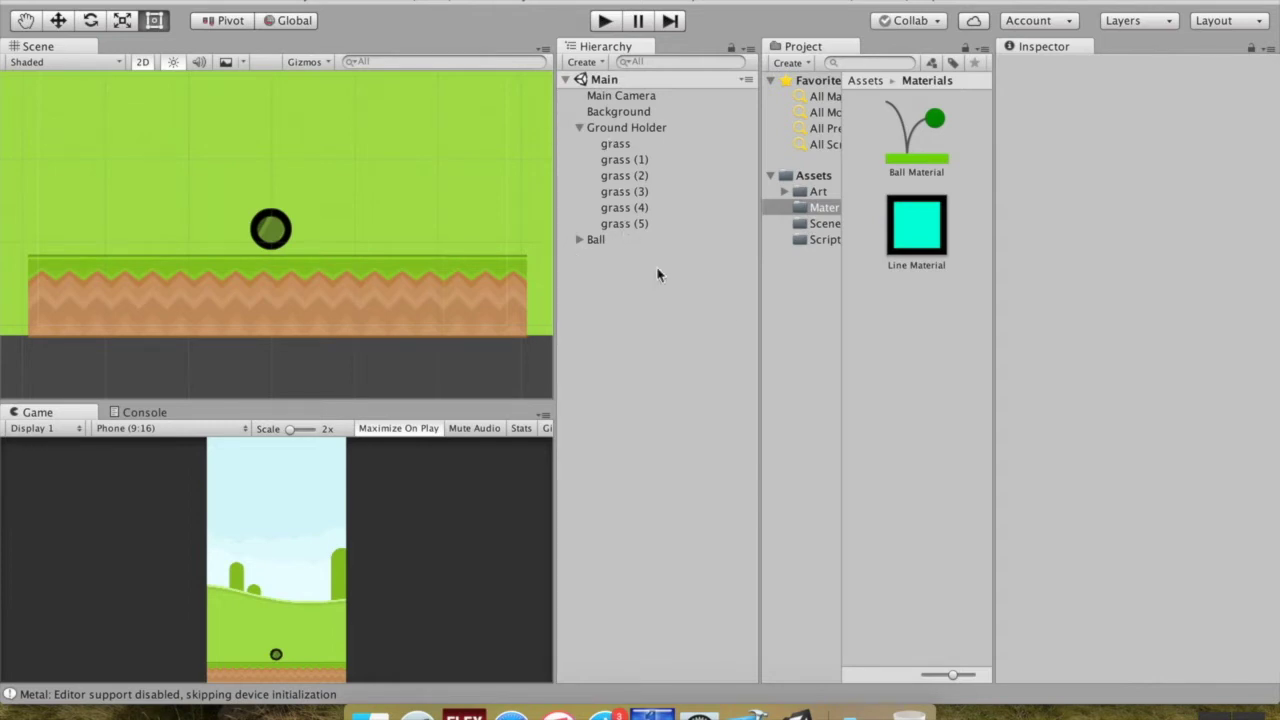
{"action": "left_click", "coordinate": [610, 241]}
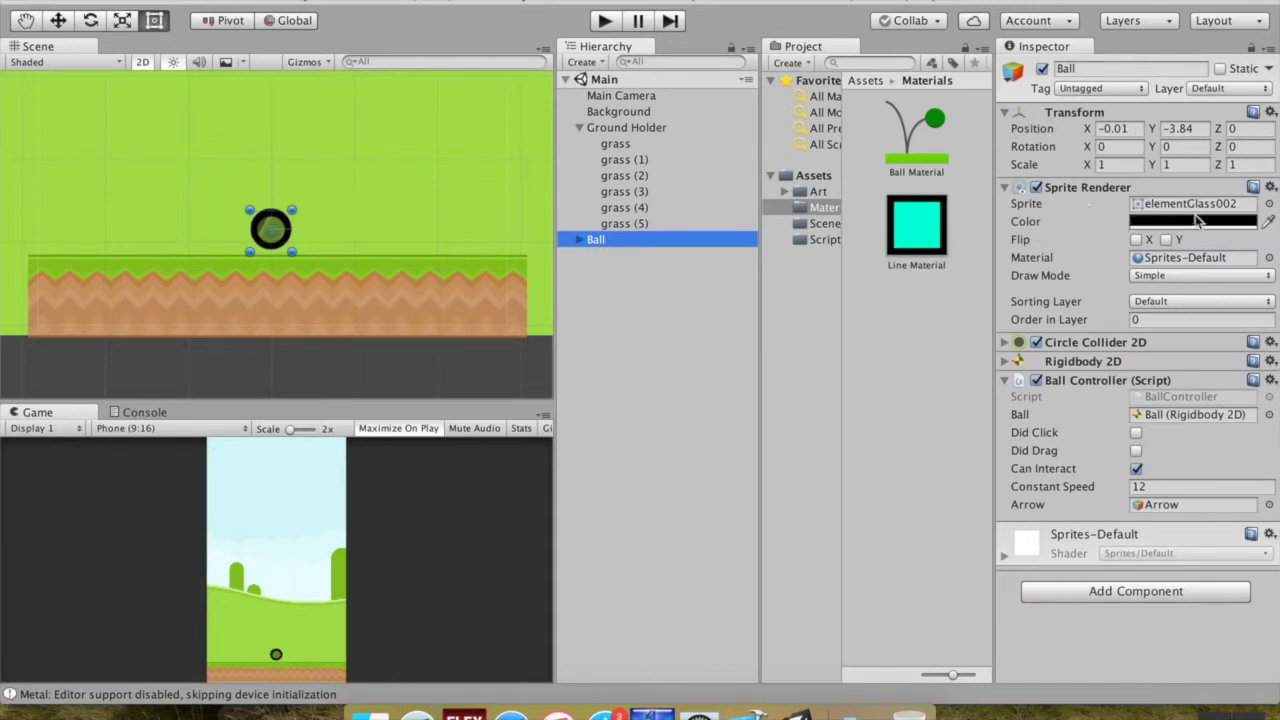
{"action": "left_click", "coordinate": [1196, 222]}
- Try a pink tint on the Ball sprite, revert it to black, and list available tags
{"action": "left_click_drag", "start_coordinate": [167, 81], "coordinate": [60, 73]}
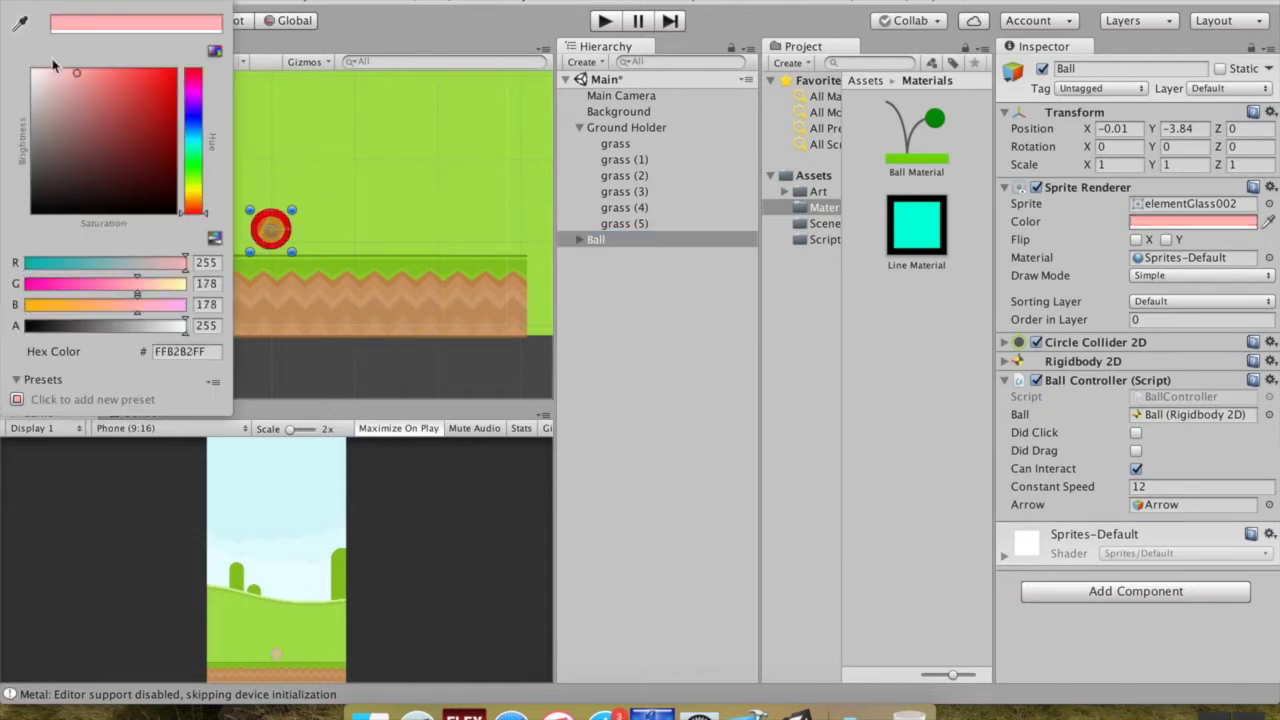
{"action": "left_click_drag", "start_coordinate": [24, 115], "coordinate": [26, 230]}
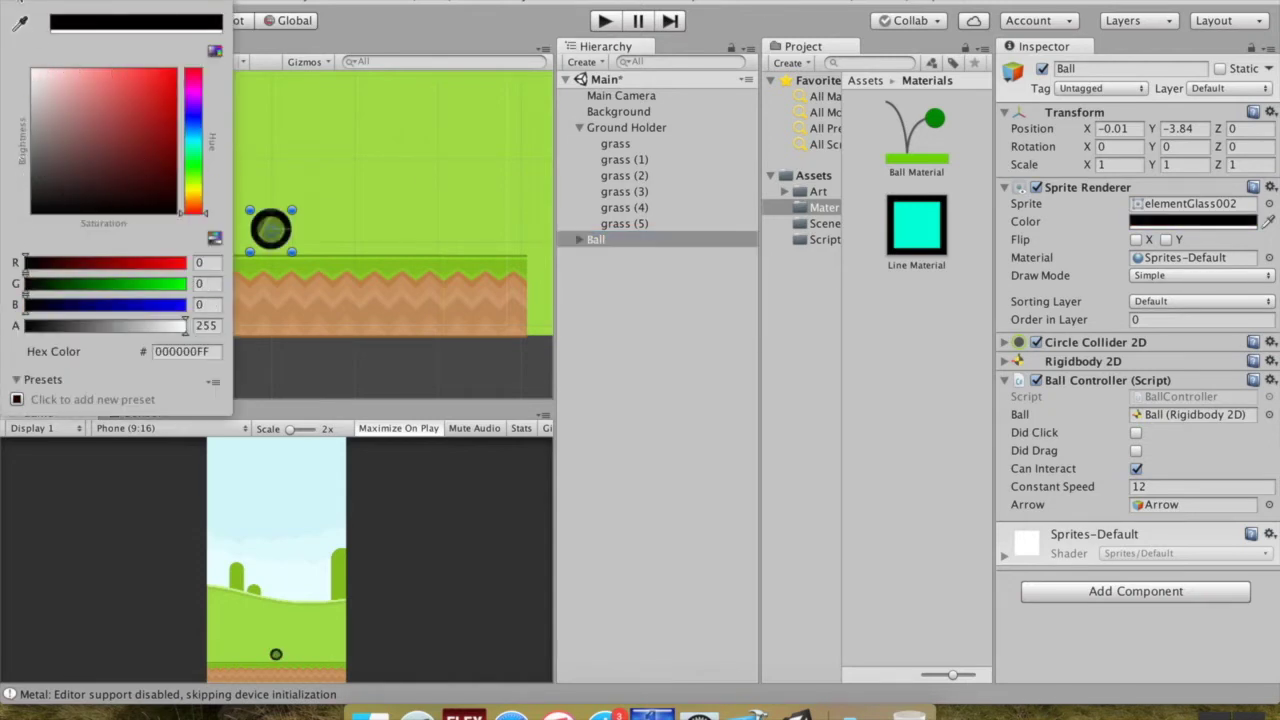
{"action": "left_click", "coordinate": [994, 225]}
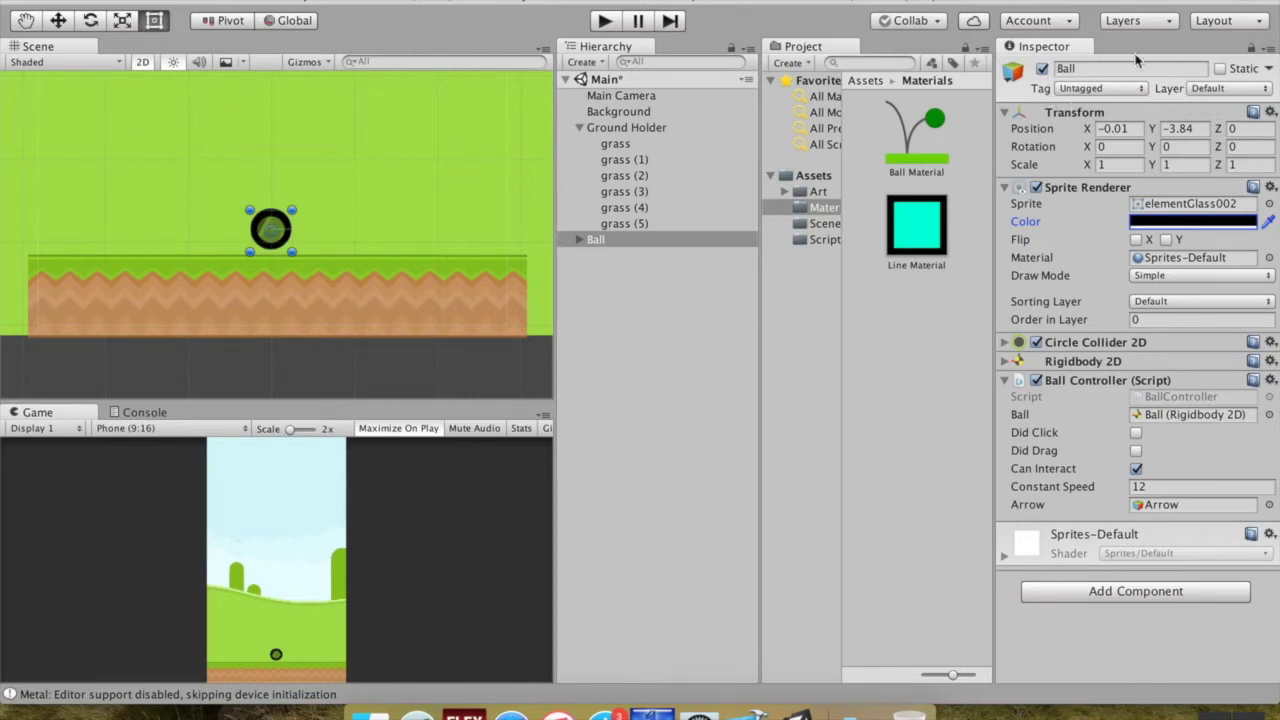
{"action": "left_click", "coordinate": [1131, 92]}
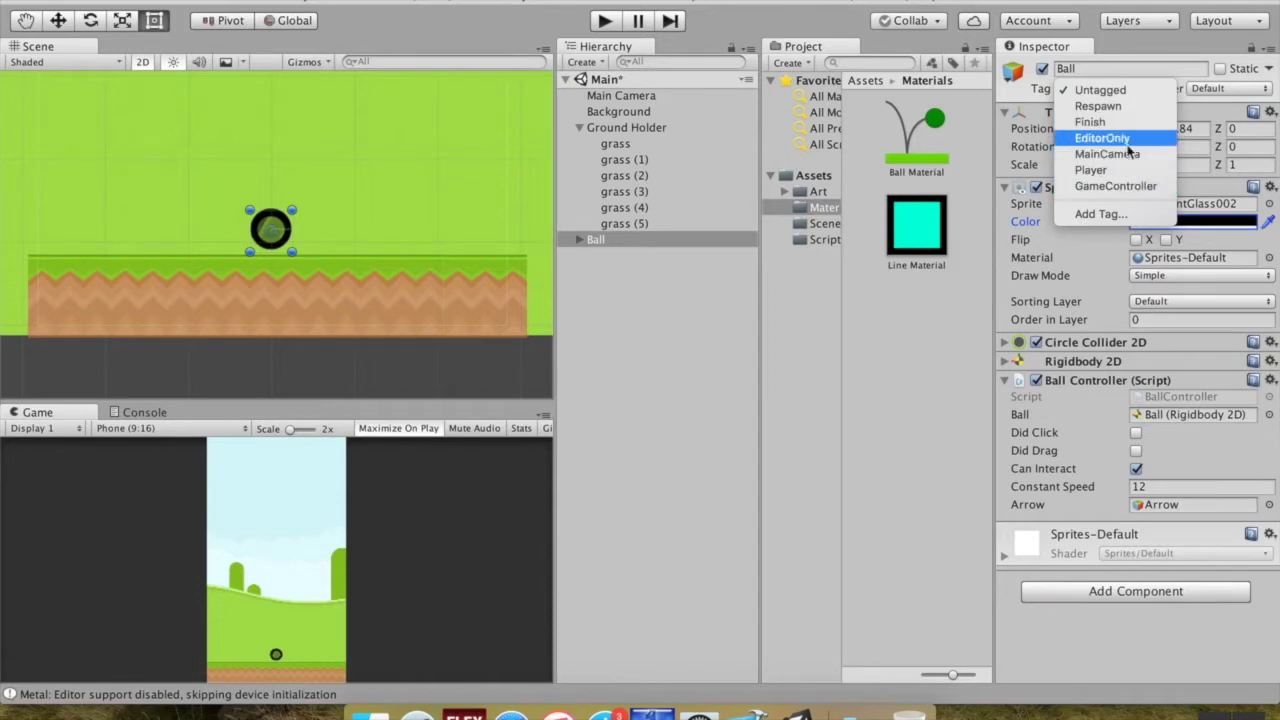
- Open the Tags and Layers manager from the Ball's Tag dropdown, glancing at sorting layers and layers
{"action": "left_click", "coordinate": [590, 96]}
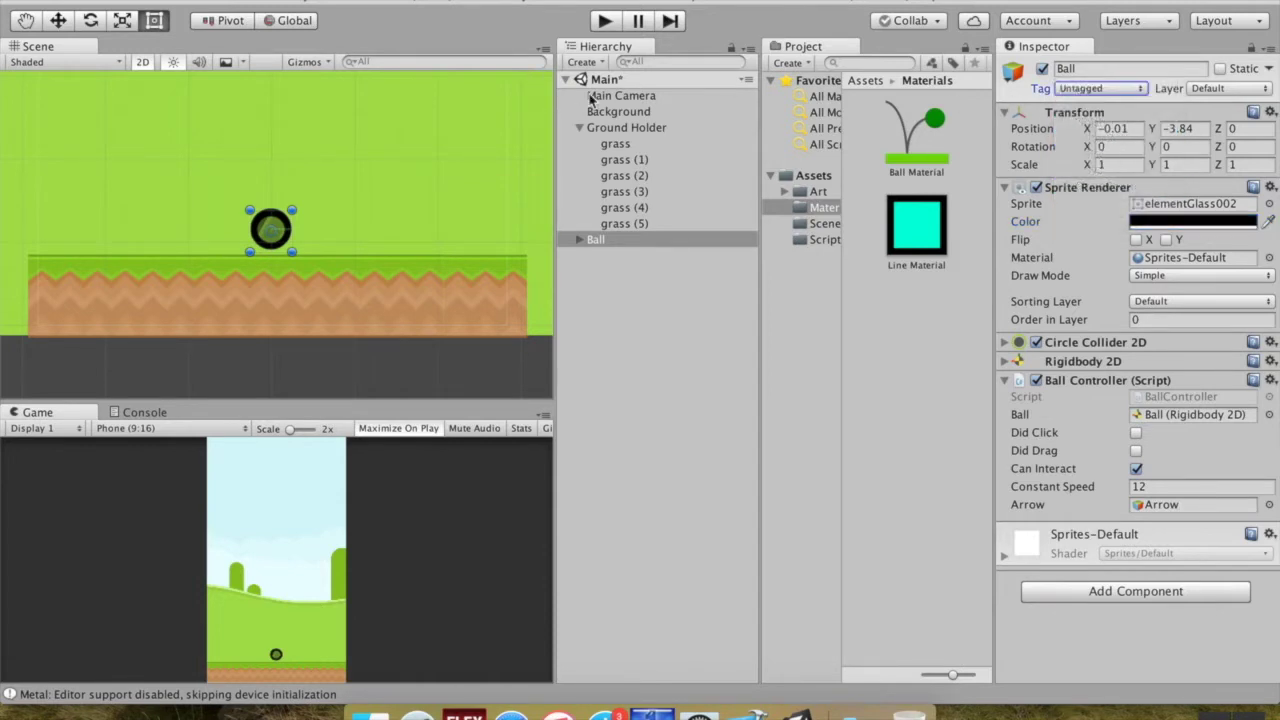
{"action": "left_click", "coordinate": [597, 245]}
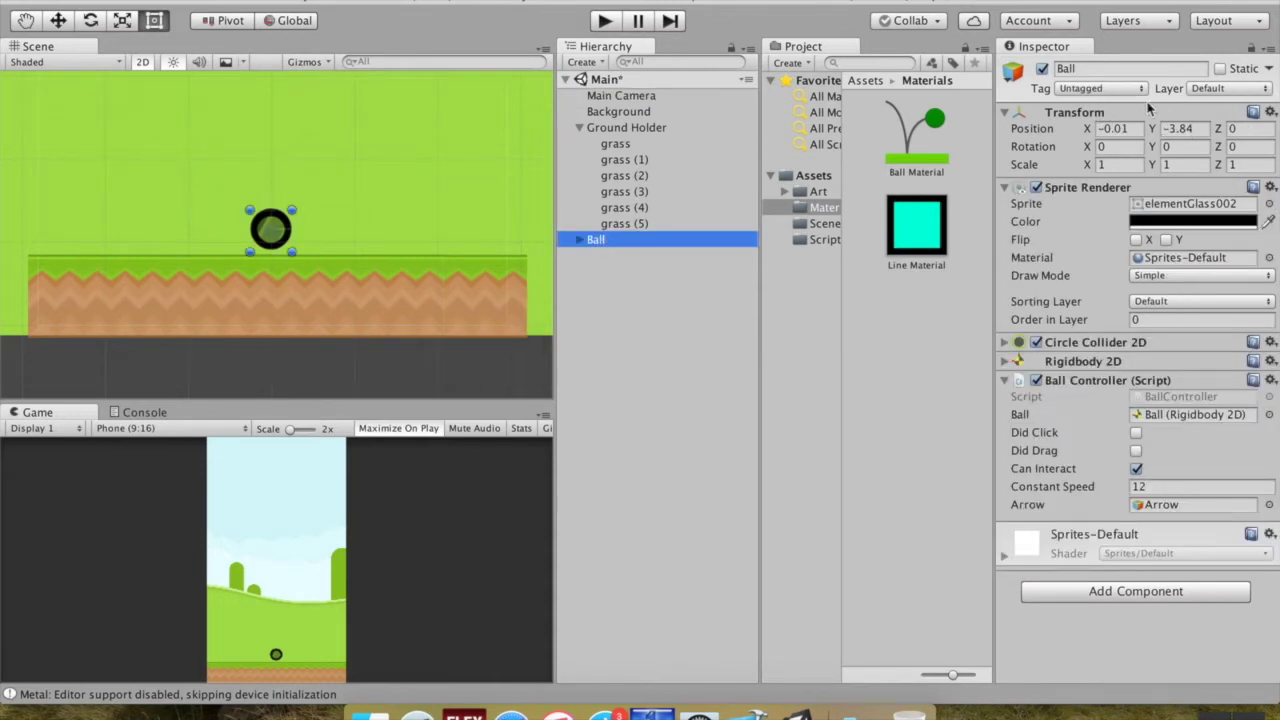
{"action": "left_click", "coordinate": [1140, 90]}
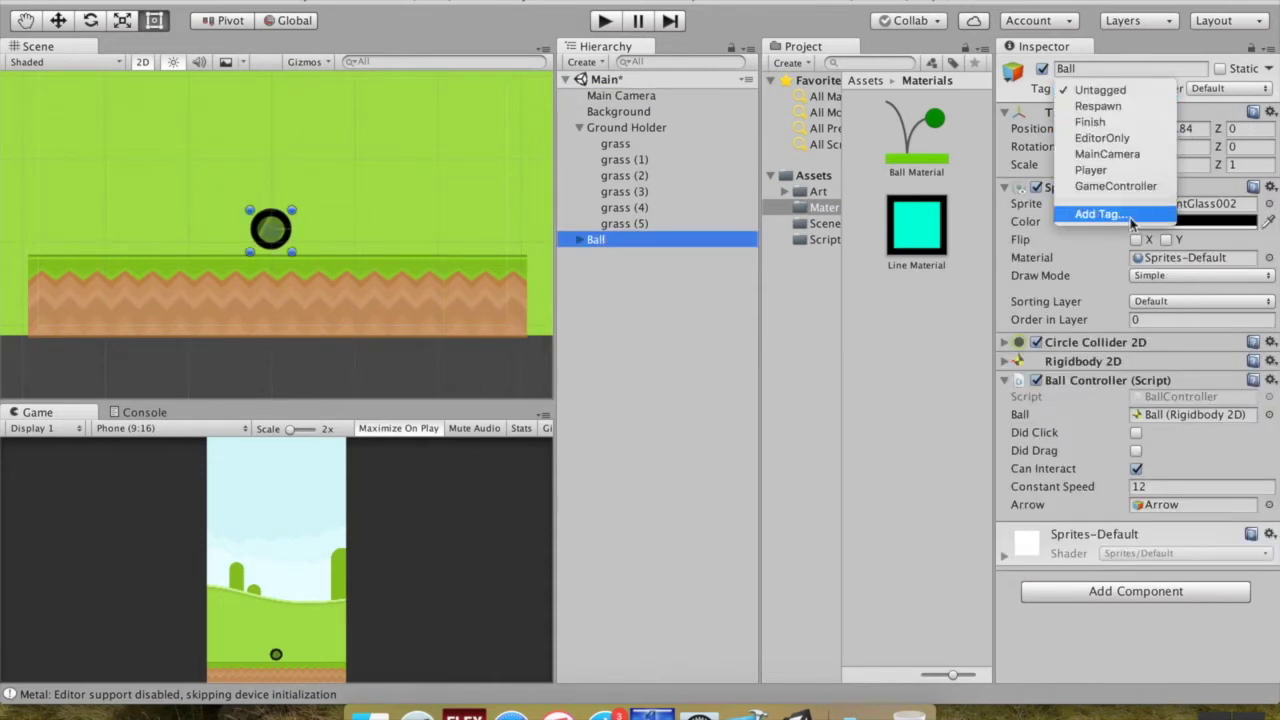
{"action": "left_click", "coordinate": [1100, 214]}
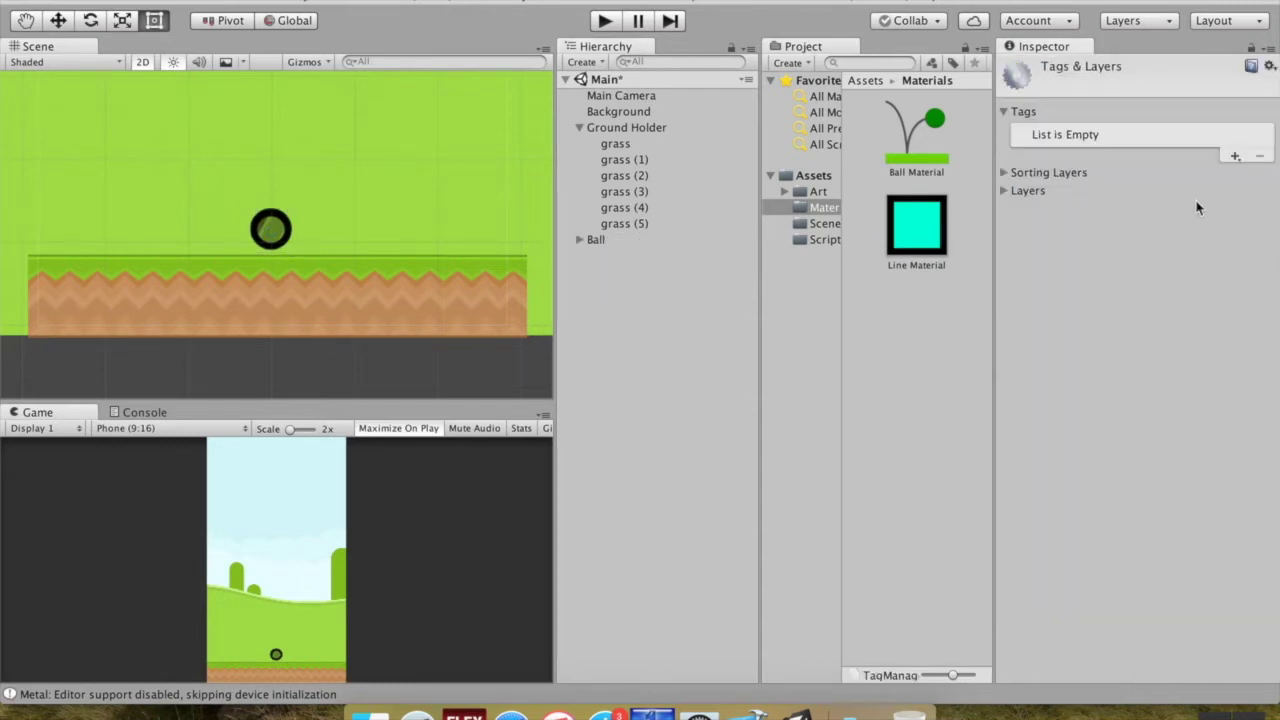
{"action": "left_click", "coordinate": [1004, 173]}
{"action": "left_click", "coordinate": [1002, 191]}
{"action": "left_click", "coordinate": [1002, 191]}
- Add a new tag named Ball and save it
{"action": "left_click", "coordinate": [1234, 157]}
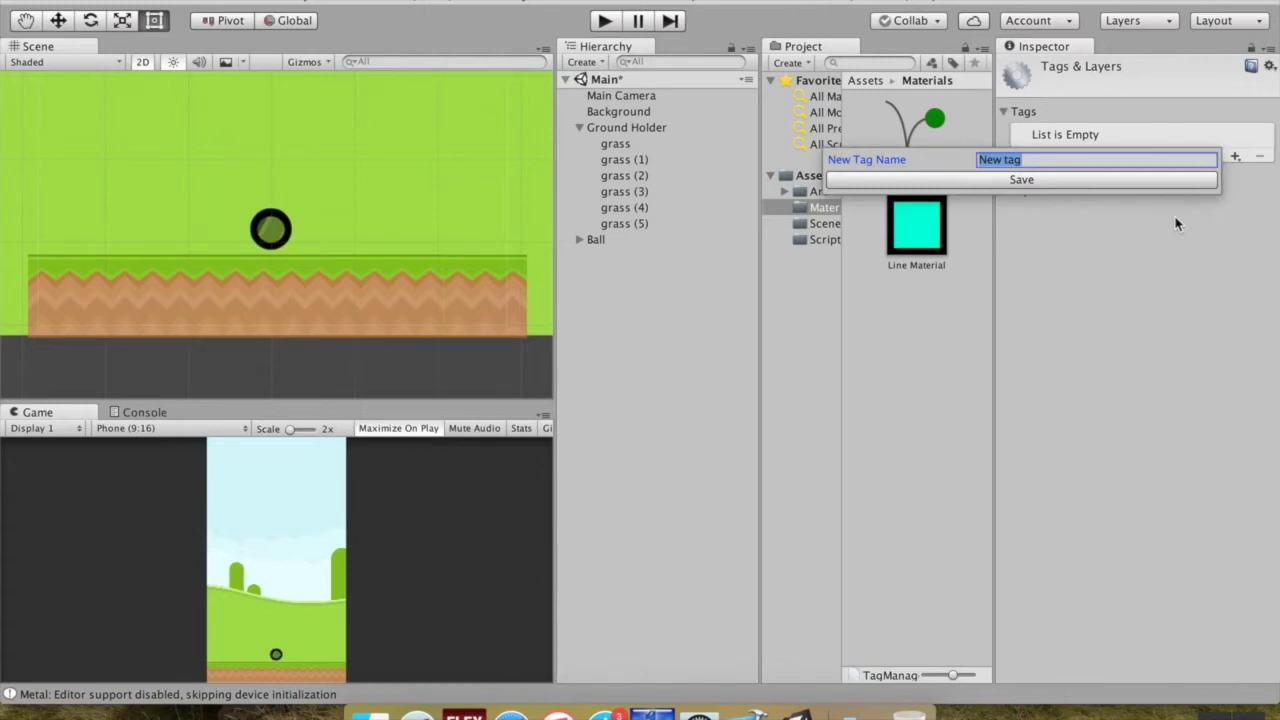
{"action": "type", "text": "Ba"}
{"action": "type", "text": "ll"}
{"action": "left_click", "coordinate": [1078, 182]}
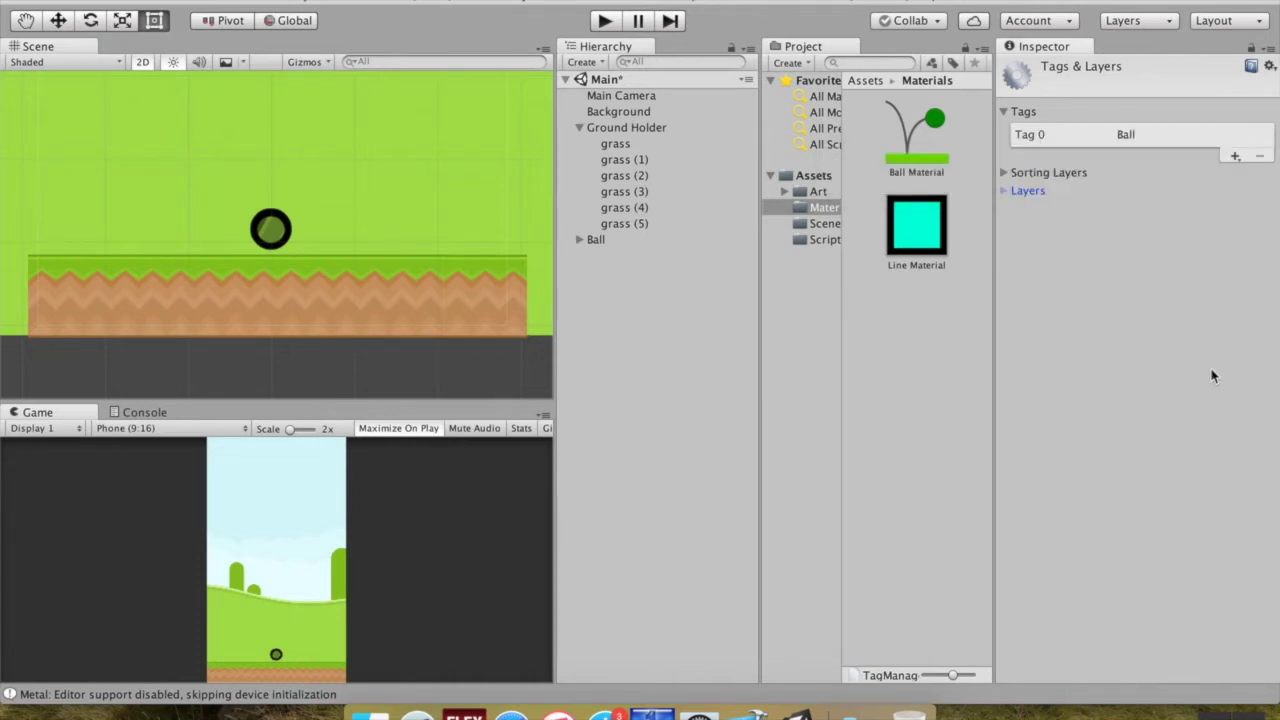
- Tag the Ball object with the new Ball tag
{"action": "left_click", "coordinate": [613, 253]}
{"action": "left_click", "coordinate": [597, 241]}
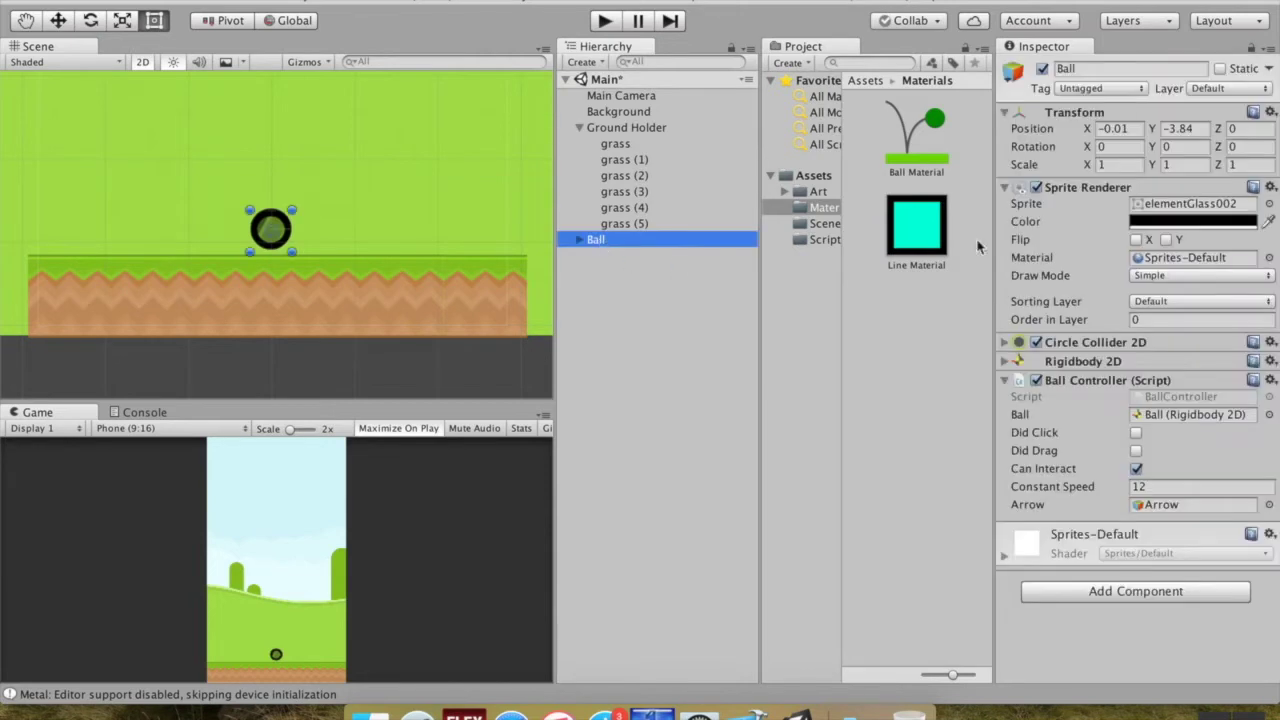
{"action": "left_click", "coordinate": [1098, 89]}
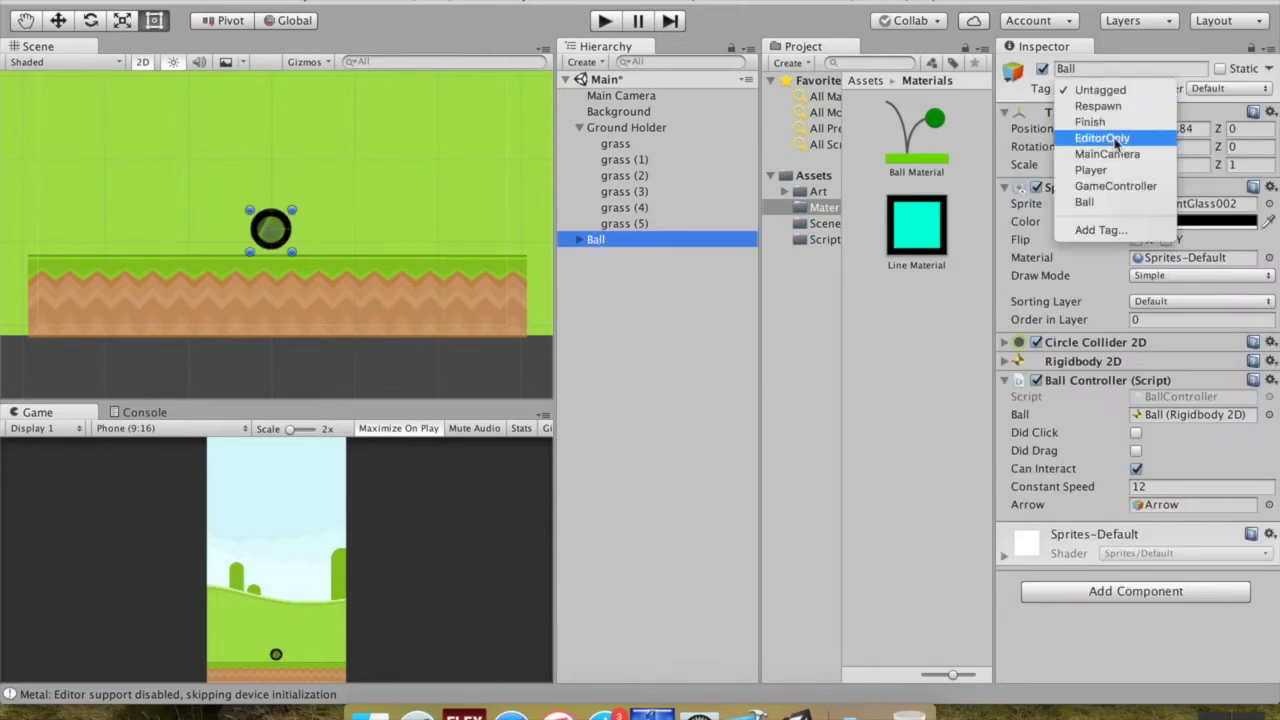
{"action": "left_click", "coordinate": [1088, 203]}
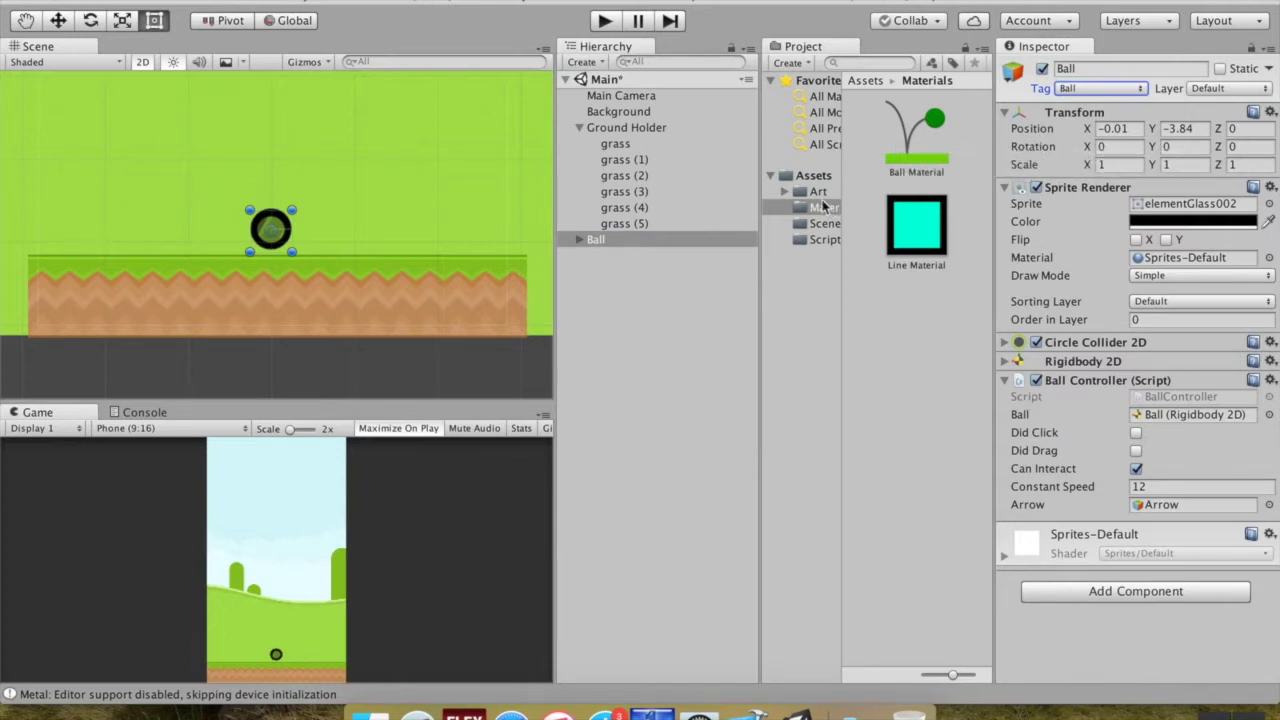
- Create a C# script named BallStop in the Assets/Scripts folder
{"action": "left_click", "coordinate": [829, 240]}
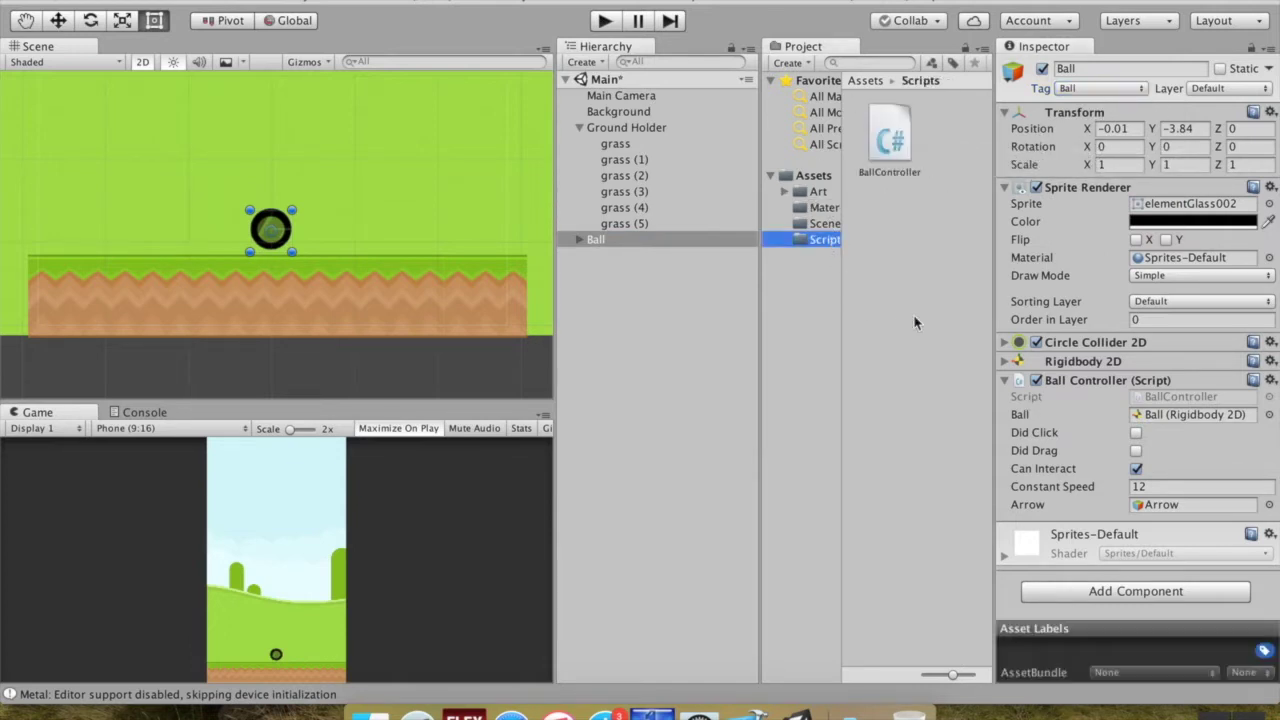
{"action": "right_click", "coordinate": [876, 233]}
{"action": "mouse_move", "coordinate": [918, 235]}
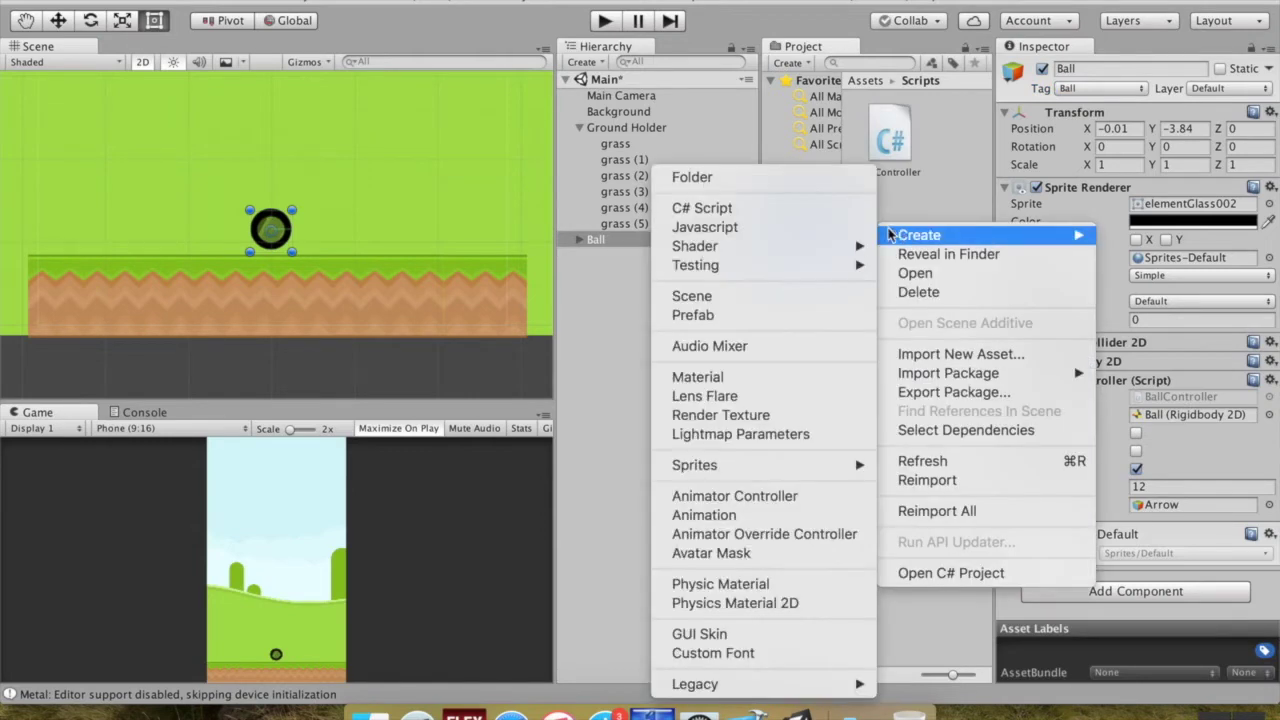
{"action": "left_click", "coordinate": [836, 212]}
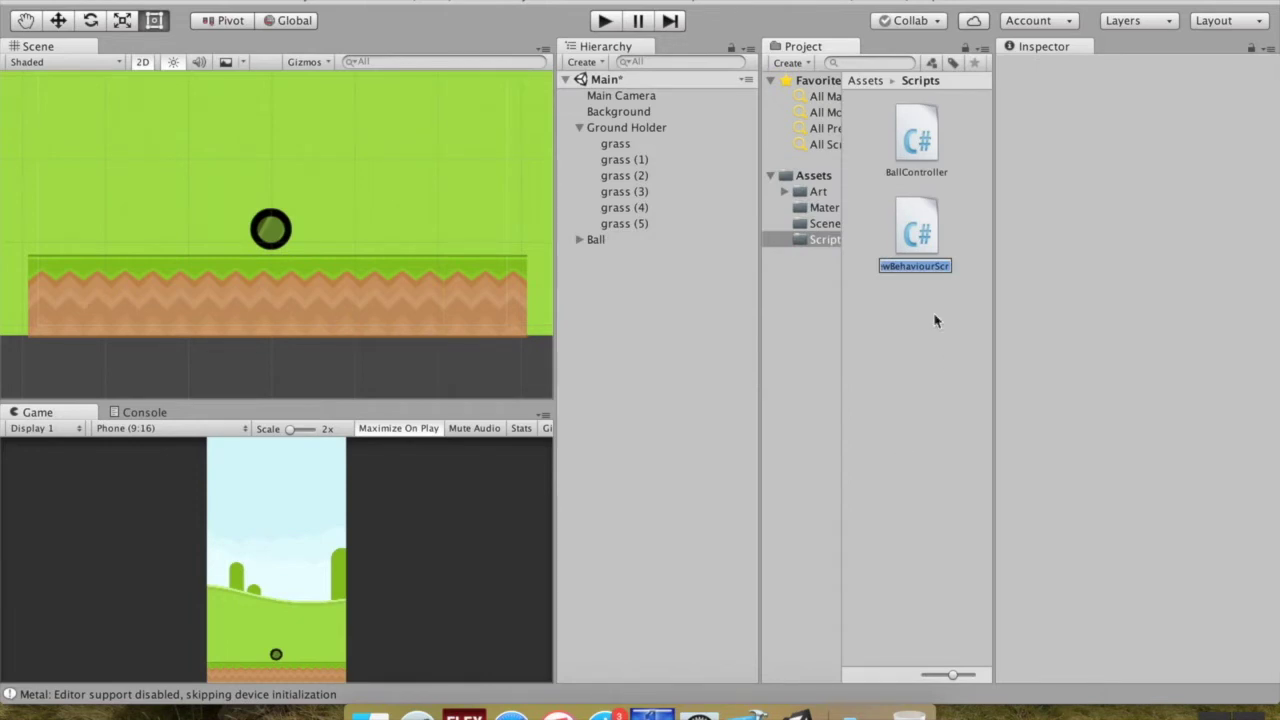
{"action": "type", "text": "Ball"}
{"action": "type", "text": "Stop"}
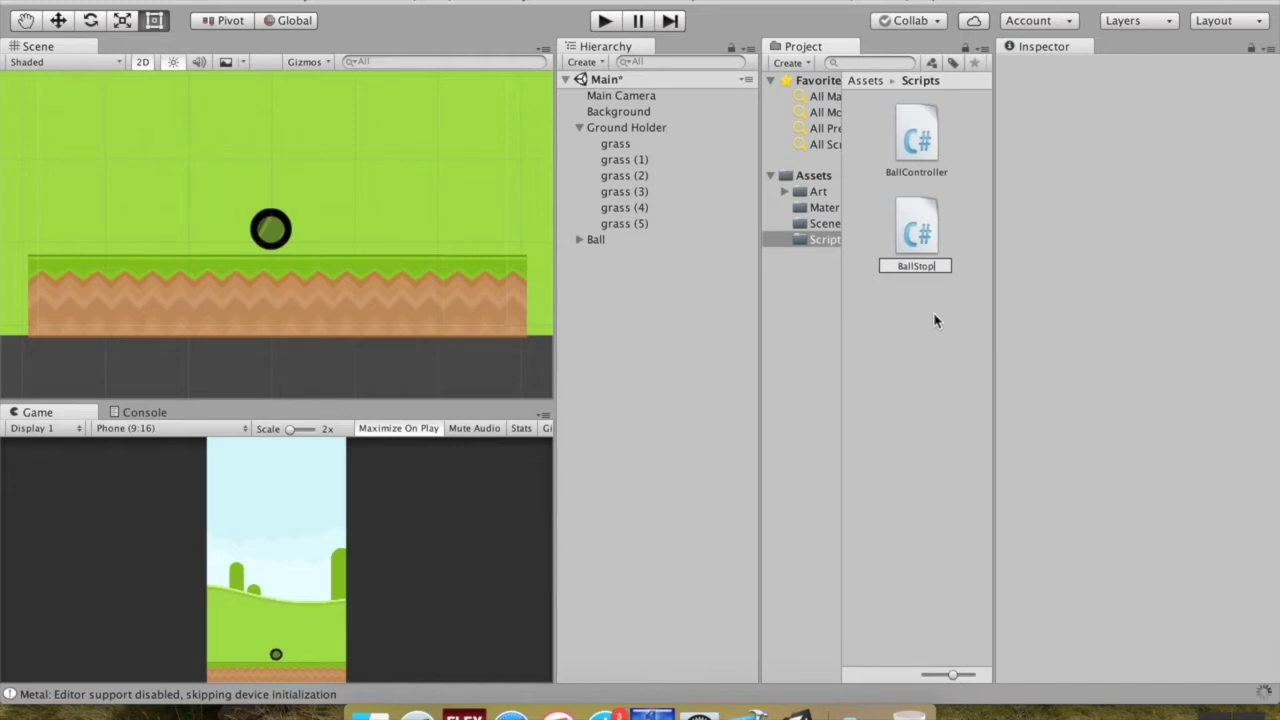
{"action": "key", "text": "Return"}
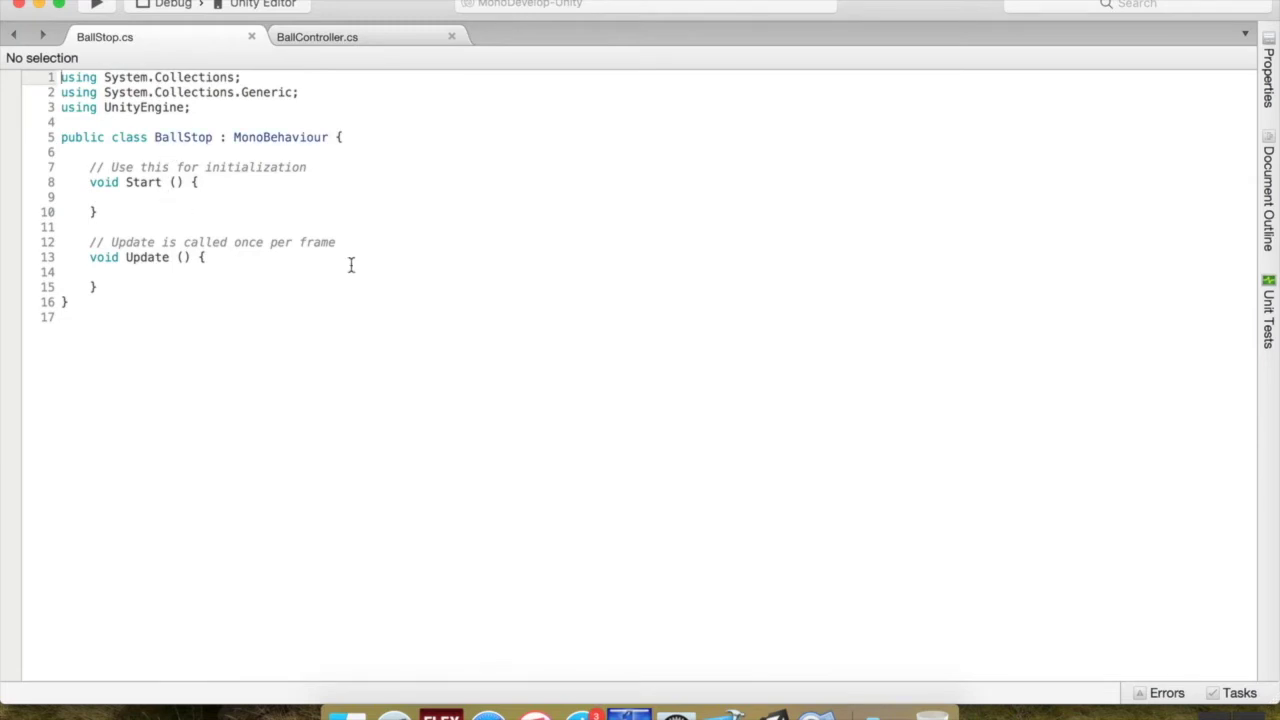
- Zoom in on BallStop.cs and open blank lines inside the class above Start
{"action": "scroll", "coordinate": [350, 265], "scroll_direction": "up", "scroll_amount": 1, "text": "ctrl"}
{"action": "scroll", "coordinate": [350, 265], "scroll_direction": "up", "scroll_amount": 1, "text": "ctrl"}
{"action": "scroll", "coordinate": [351, 263], "scroll_direction": "up", "scroll_amount": 1, "text": "ctrl"}
{"action": "scroll", "coordinate": [351, 263], "scroll_direction": "up", "scroll_amount": 1, "text": "ctrl"}
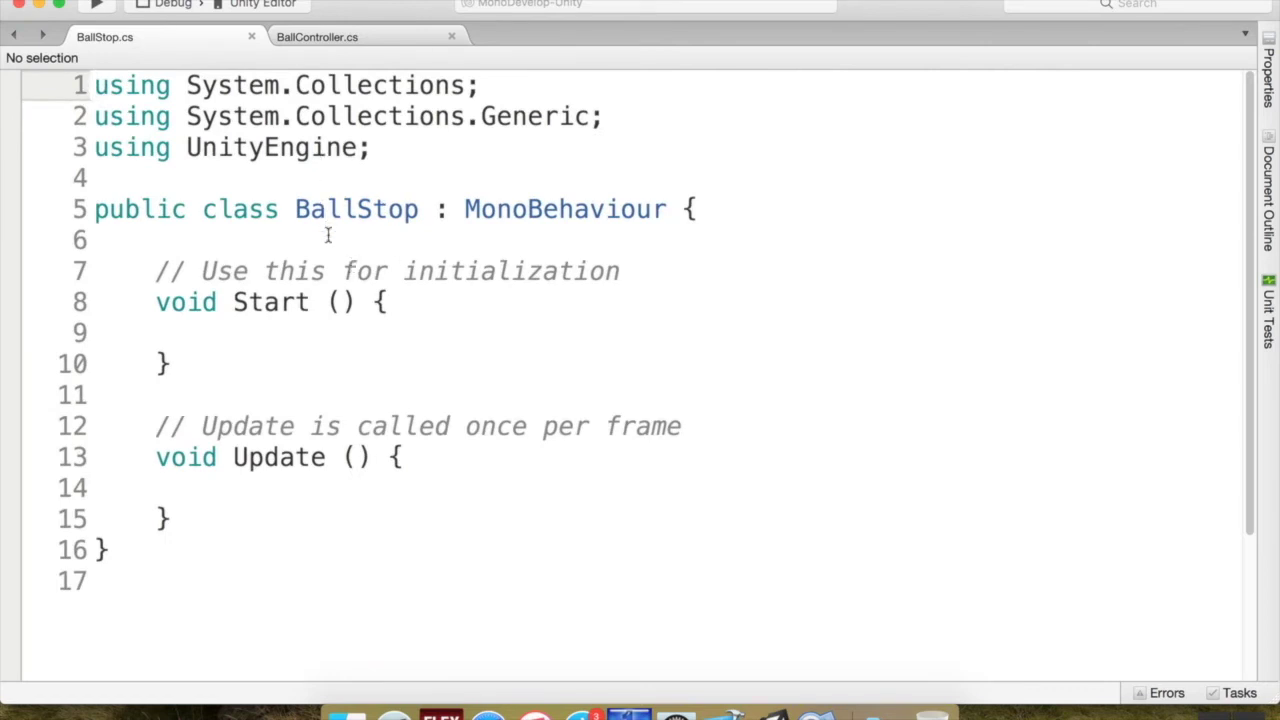
{"action": "left_click", "coordinate": [328, 236]}
{"action": "key", "text": "Return"}
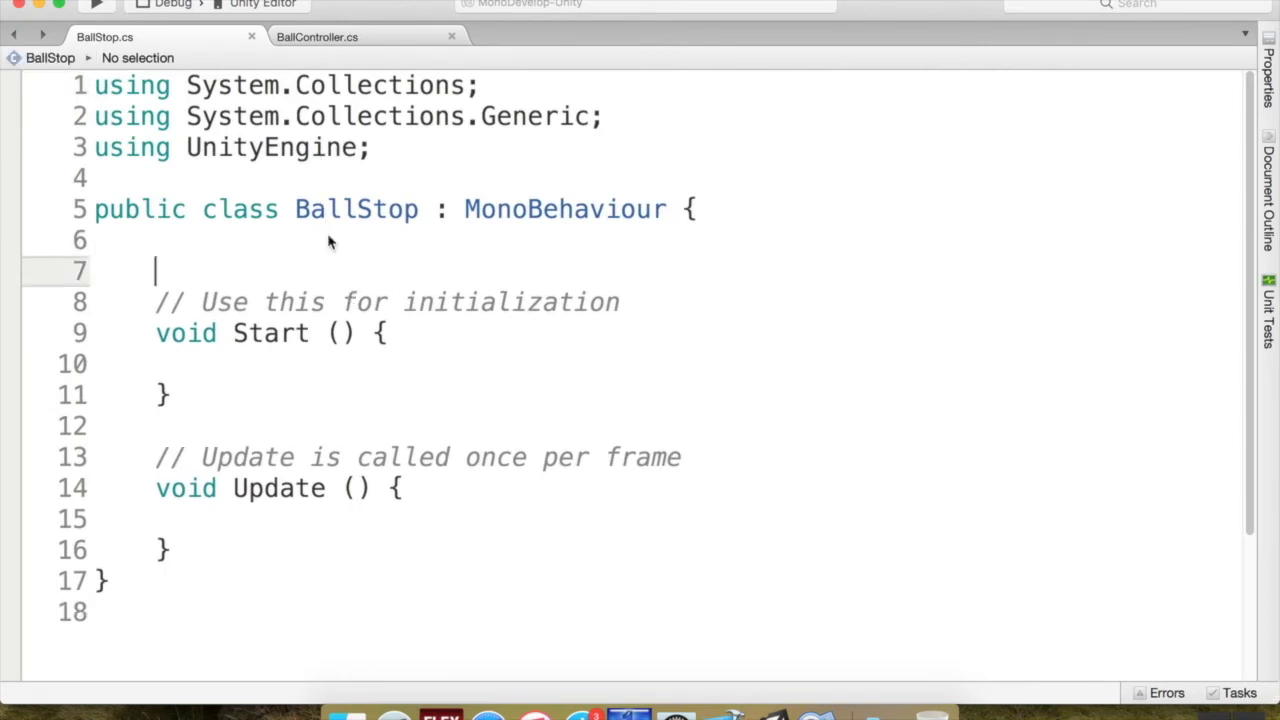
{"action": "key", "text": "Up"}
{"action": "key", "text": "Return"}
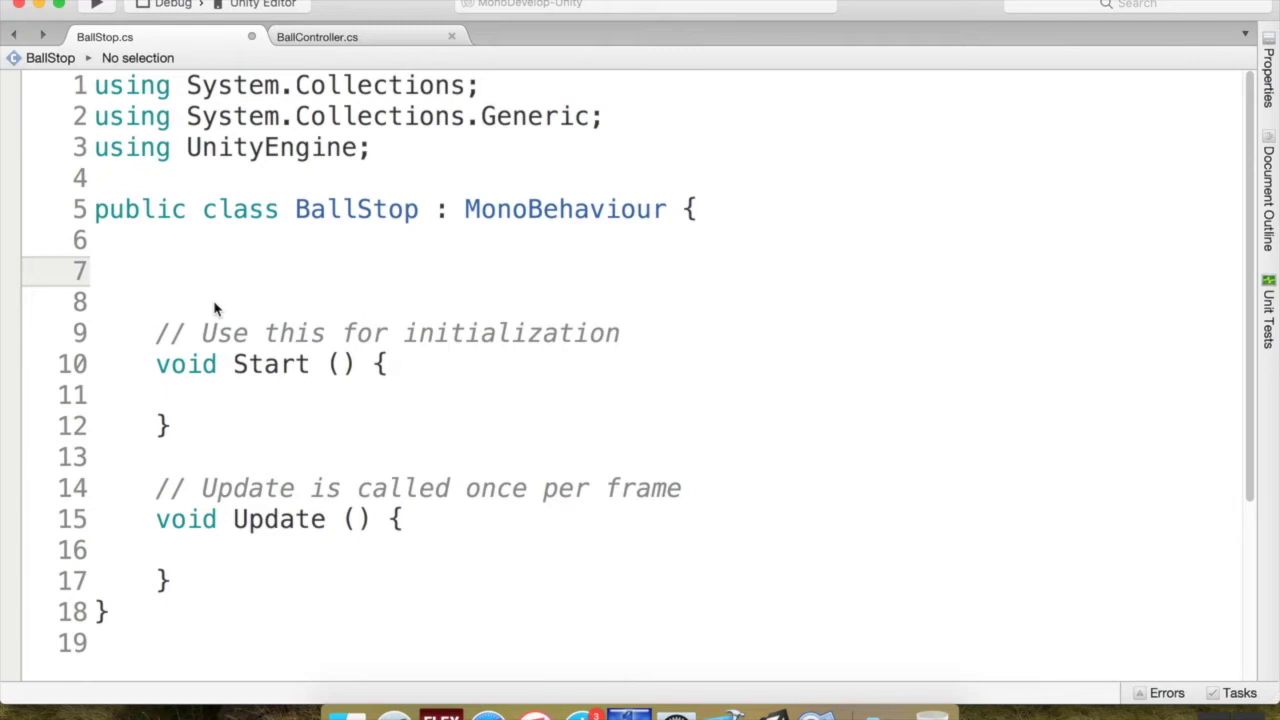
- Declare a public Rigidbody2D field named ball
{"action": "type", "text": "publi"}
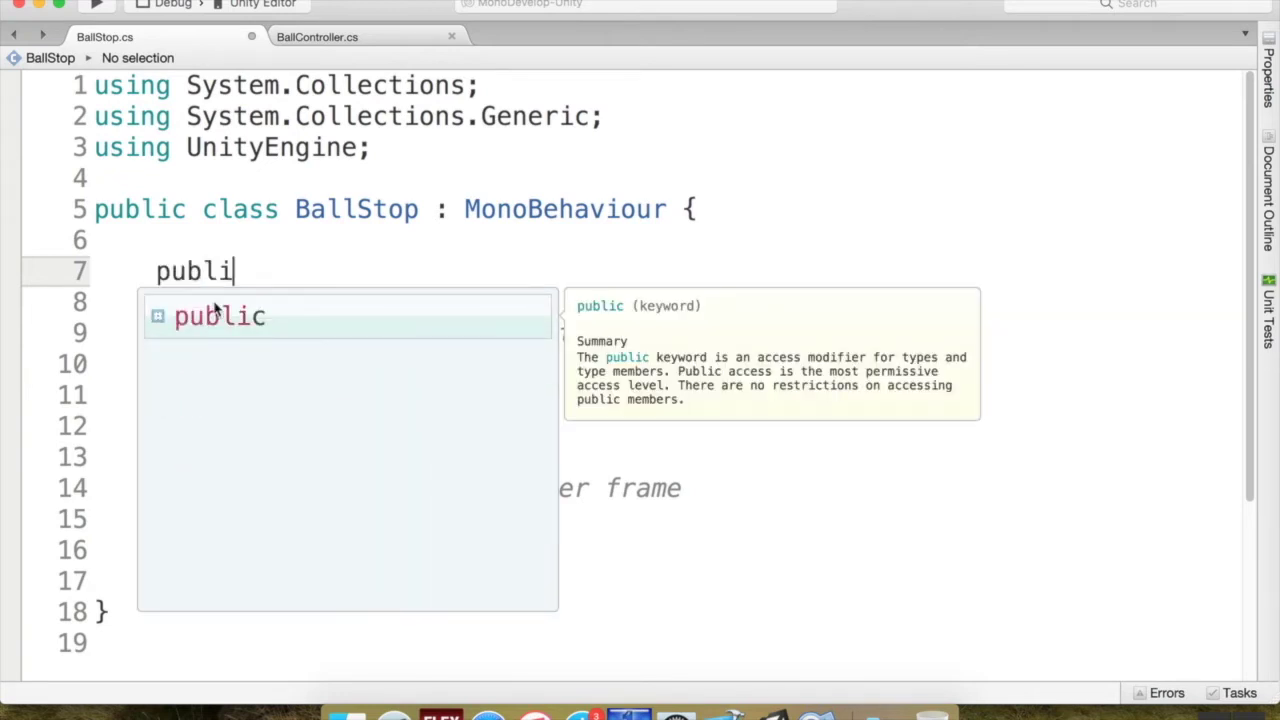
{"action": "type", "text": "c Rigid"}
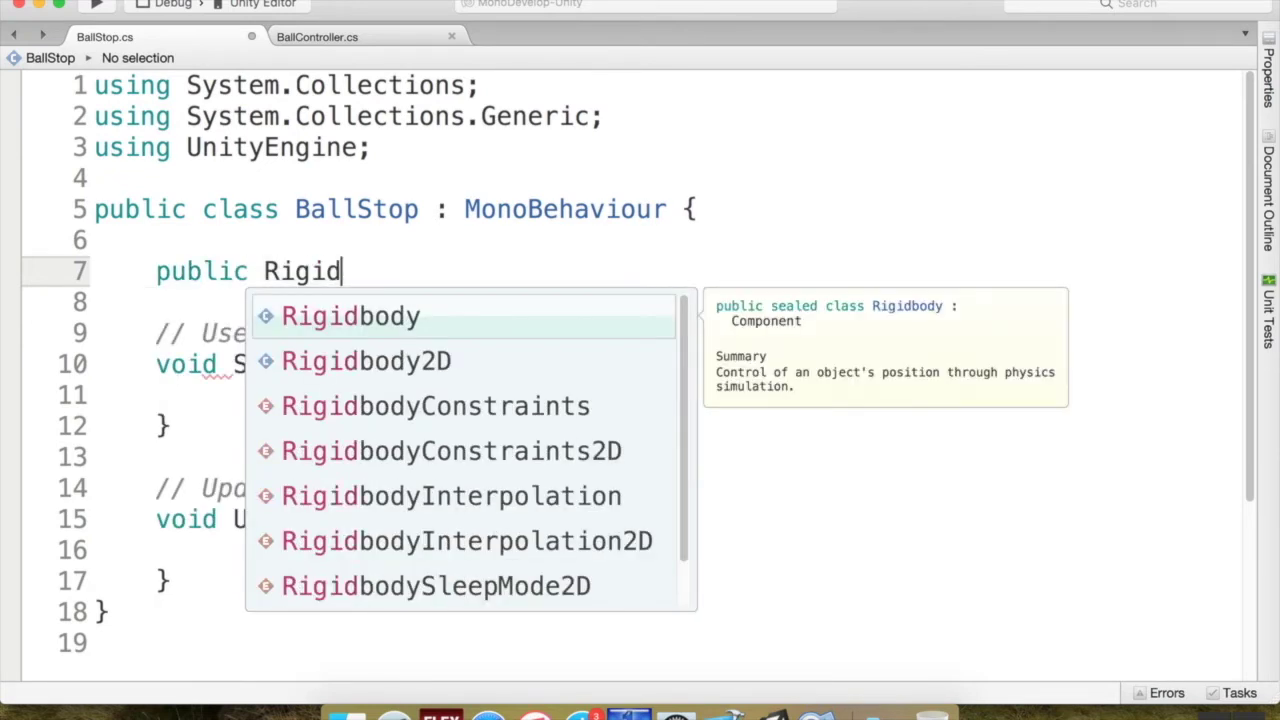
{"action": "key", "text": "Down"}
{"action": "key", "text": "Return"}
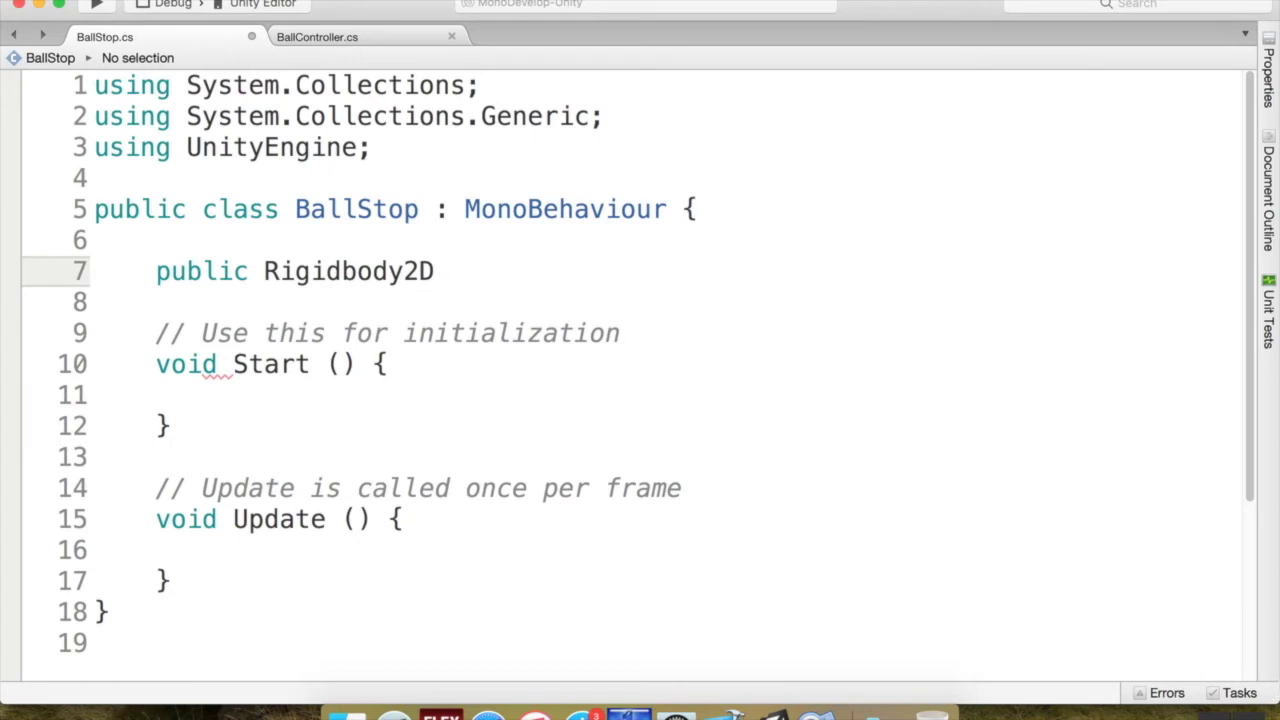
{"action": "type", "text": " ball"}
{"action": "type", "text": ";"}
{"action": "key", "text": "Return"}
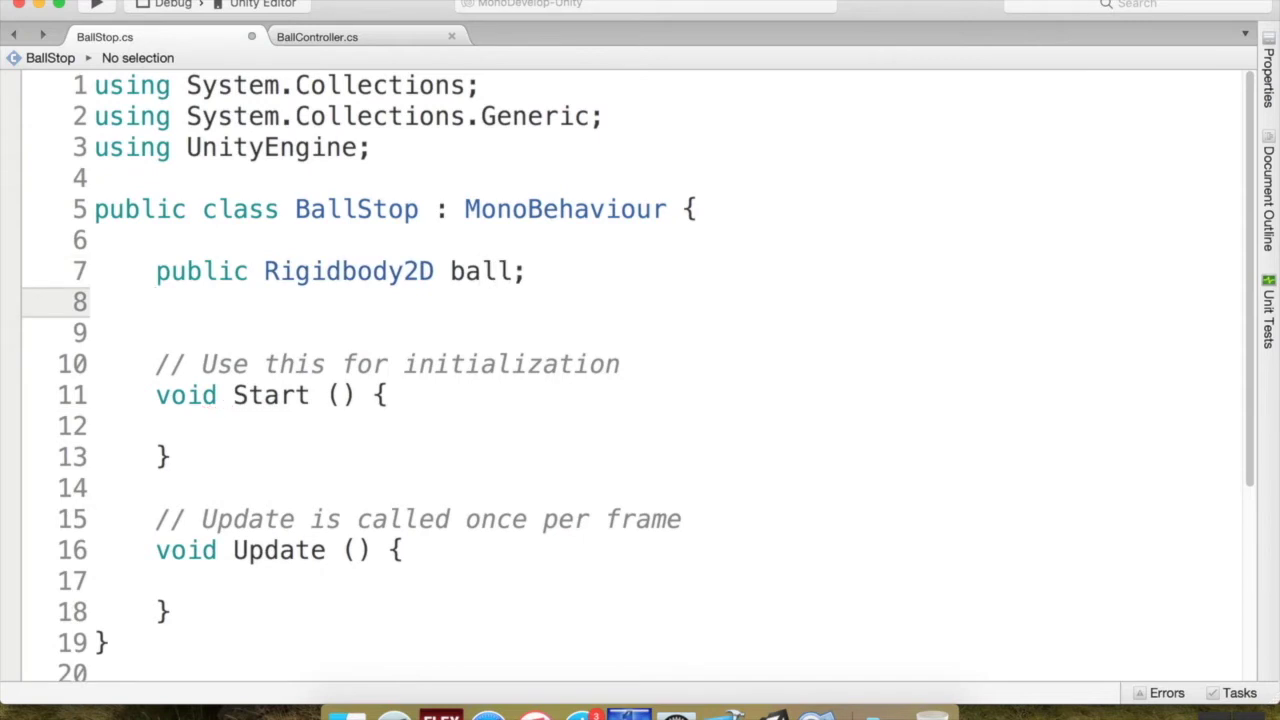
- Declare a public BallController field named ballControl below it
{"action": "type", "text": "public Ball"}
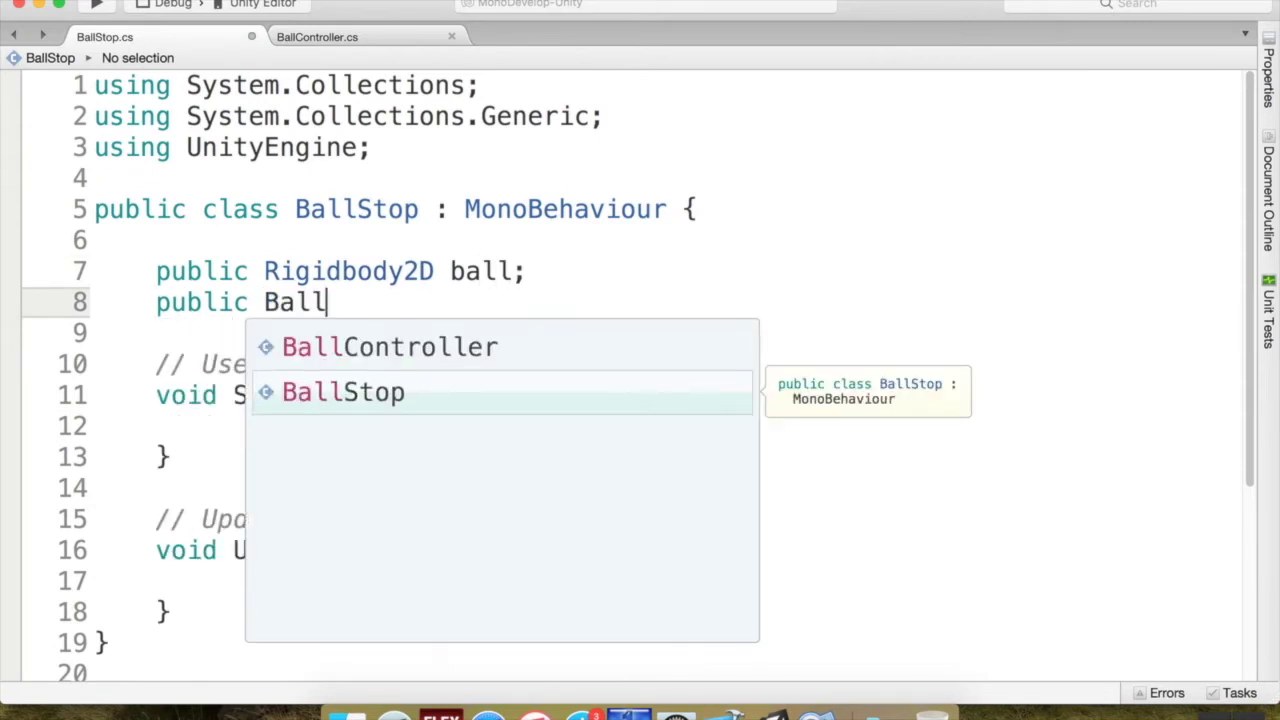
{"action": "key", "text": "Return"}
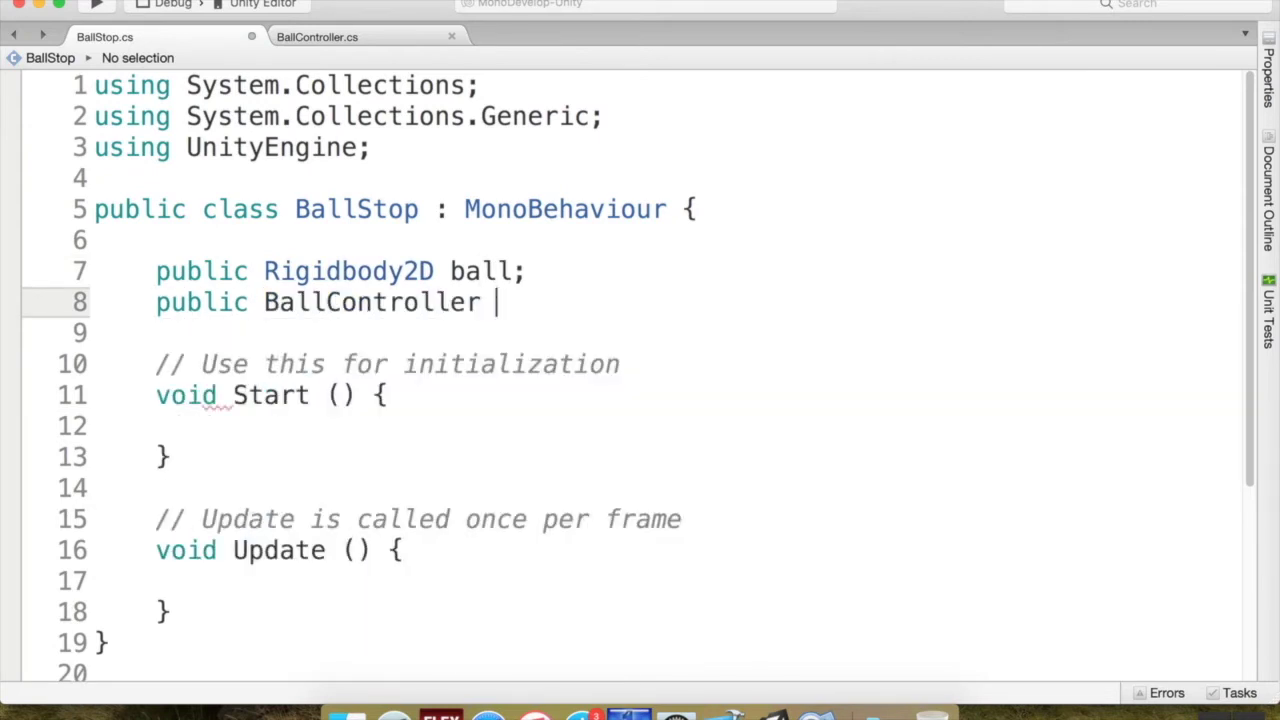
{"action": "type", "text": "ballCon"}
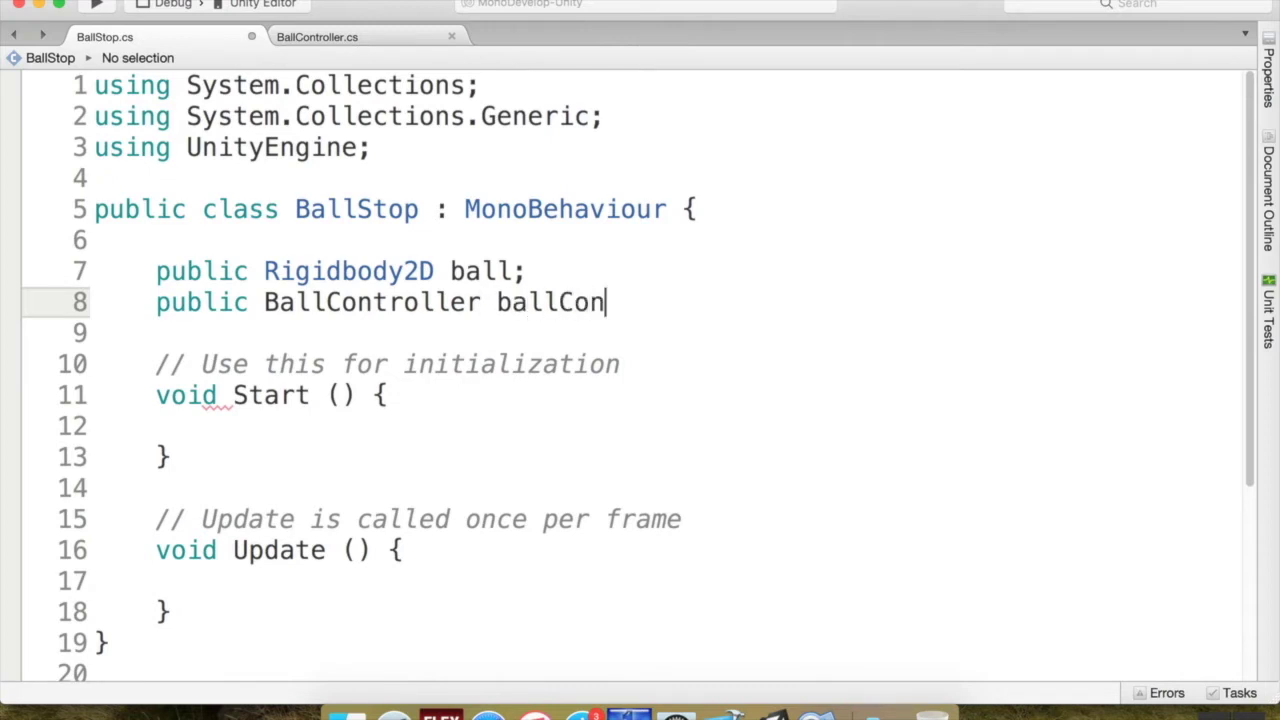
{"action": "type", "text": "trol;"}
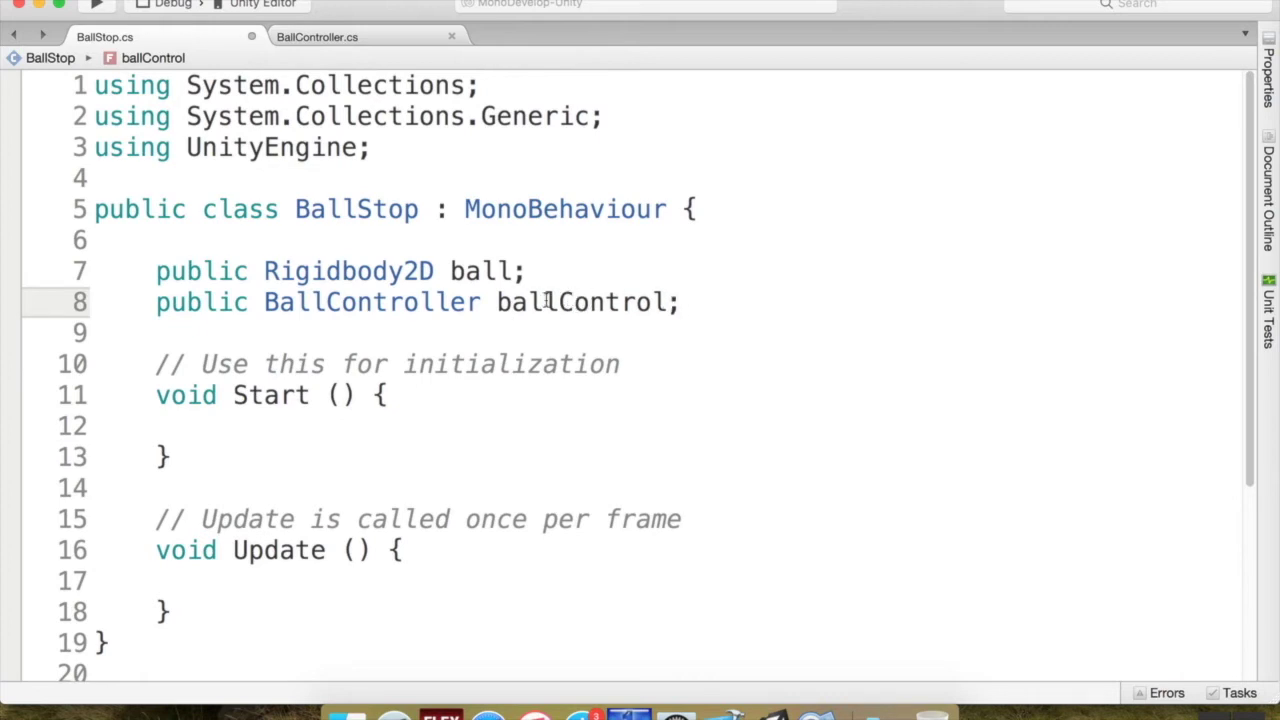
{"action": "scroll", "coordinate": [220, 510], "scroll_direction": "down", "scroll_amount": 5}
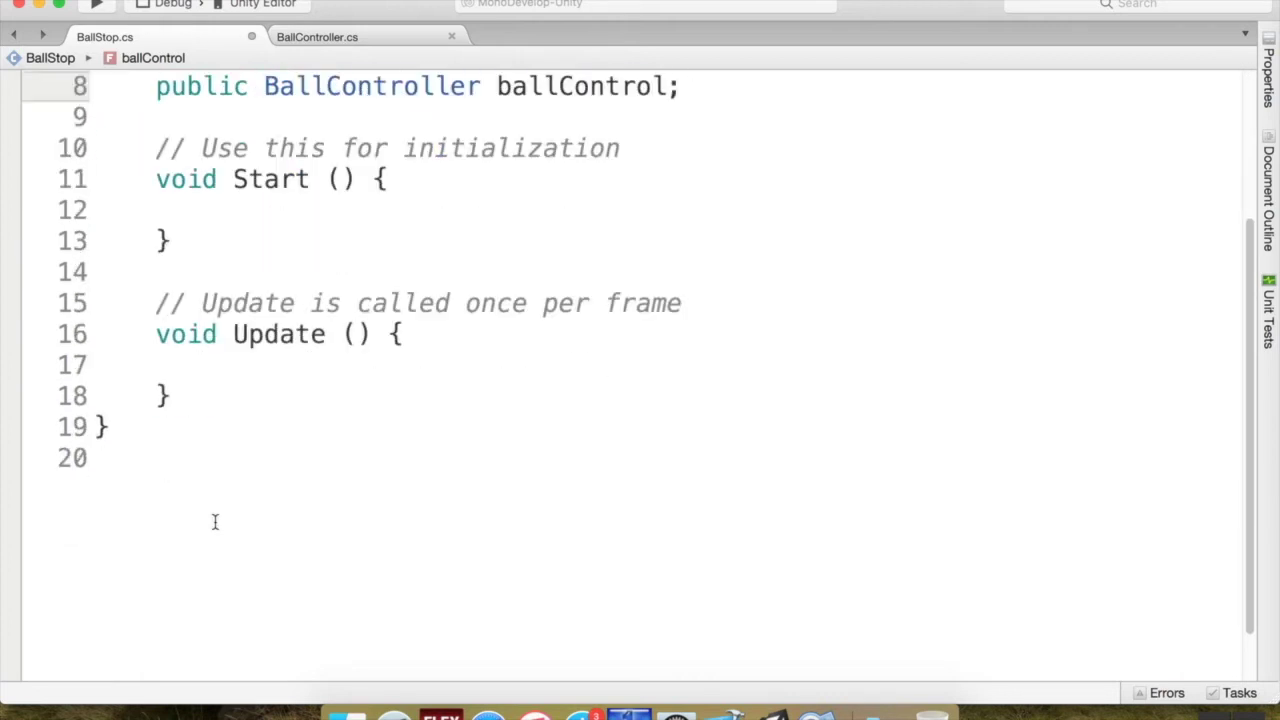
{"action": "scroll", "coordinate": [220, 433], "scroll_direction": "up", "scroll_amount": 3}
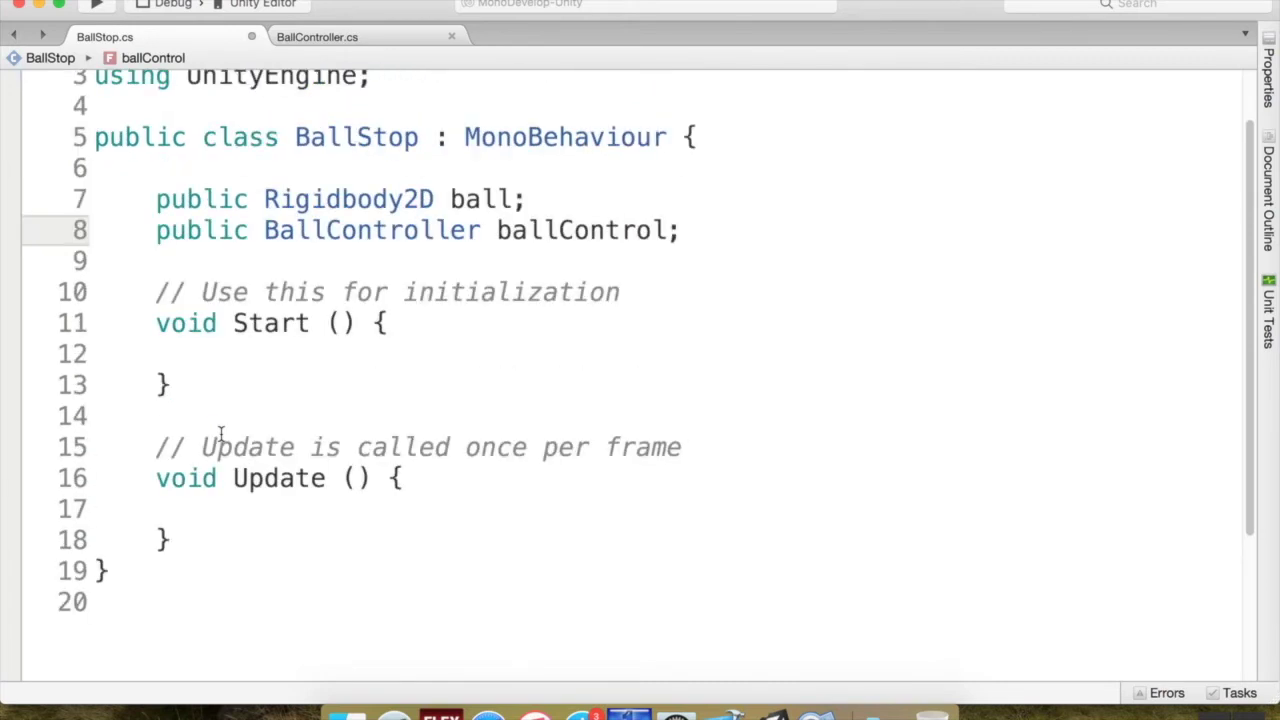
- Add blank lines after the Update method's closing brace
{"action": "left_click", "coordinate": [203, 540]}
{"action": "key", "text": "Return"}
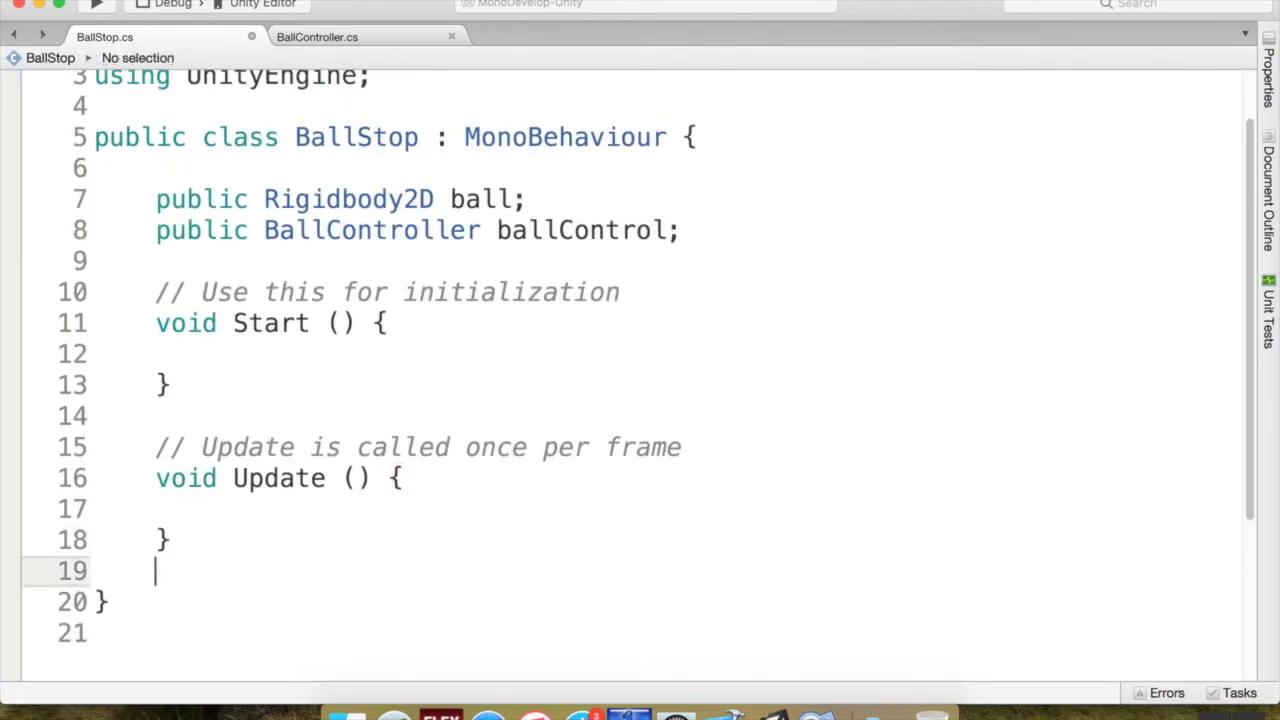
{"action": "key", "text": "Return"}
{"action": "key", "text": "Up"}
{"action": "key", "text": "Return"}
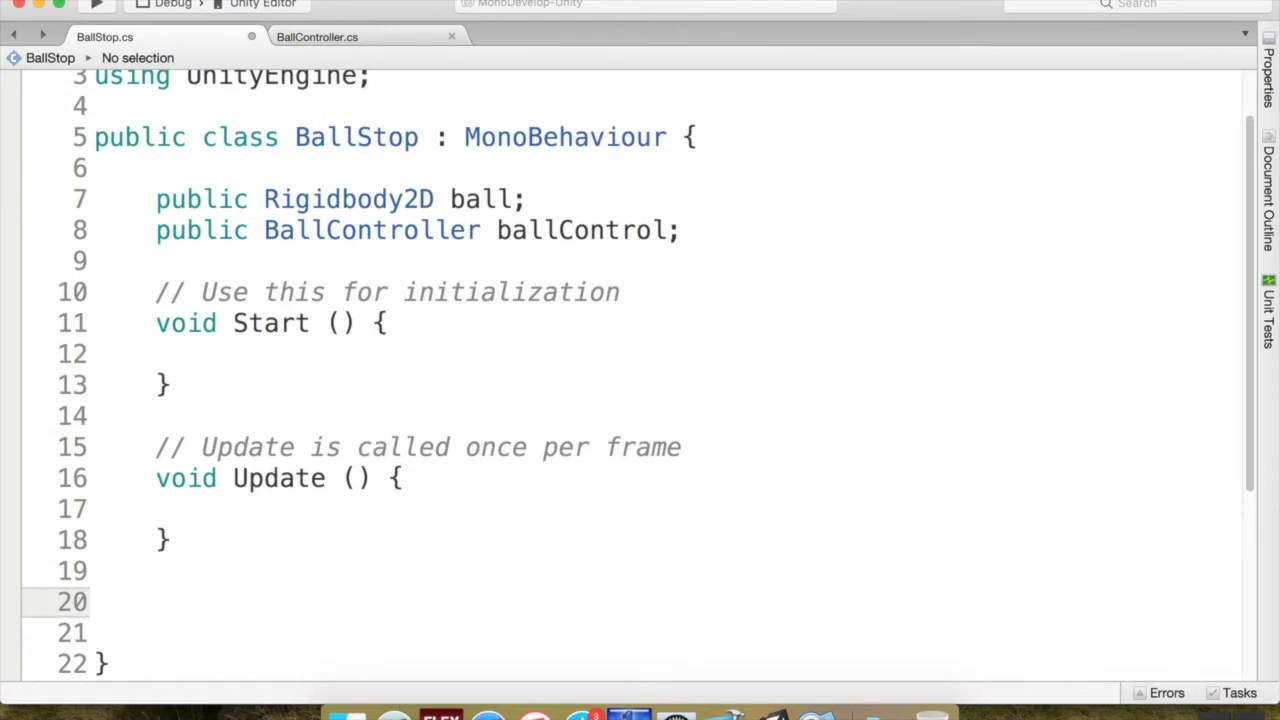
{"action": "scroll", "coordinate": [283, 487], "scroll_direction": "down", "scroll_amount": 2}
{"action": "scroll", "coordinate": [283, 487], "scroll_direction": "down", "scroll_amount": 5}
{"action": "scroll", "coordinate": [283, 487], "scroll_direction": "up", "scroll_amount": 2}
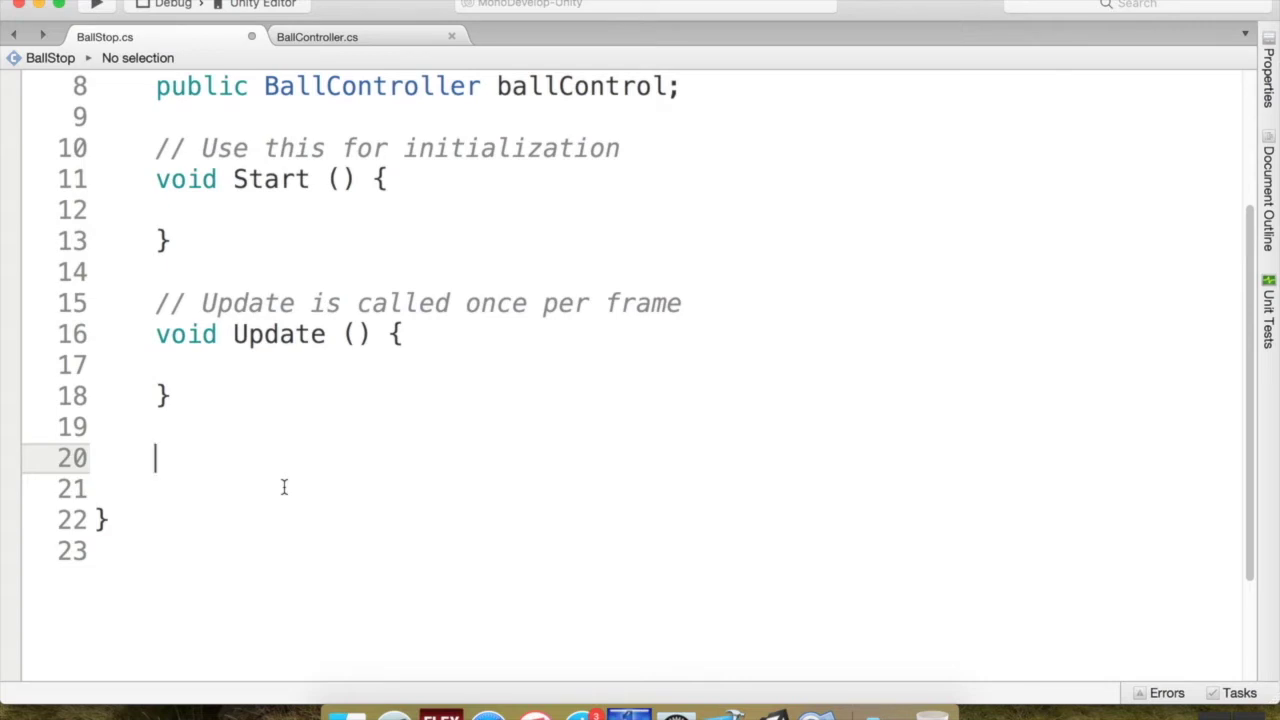
- Write an empty void OnCollisionEnter2D(Collision2D other) method with braces
{"action": "type", "text": "void "}
{"action": "type", "text": "OnColl"}
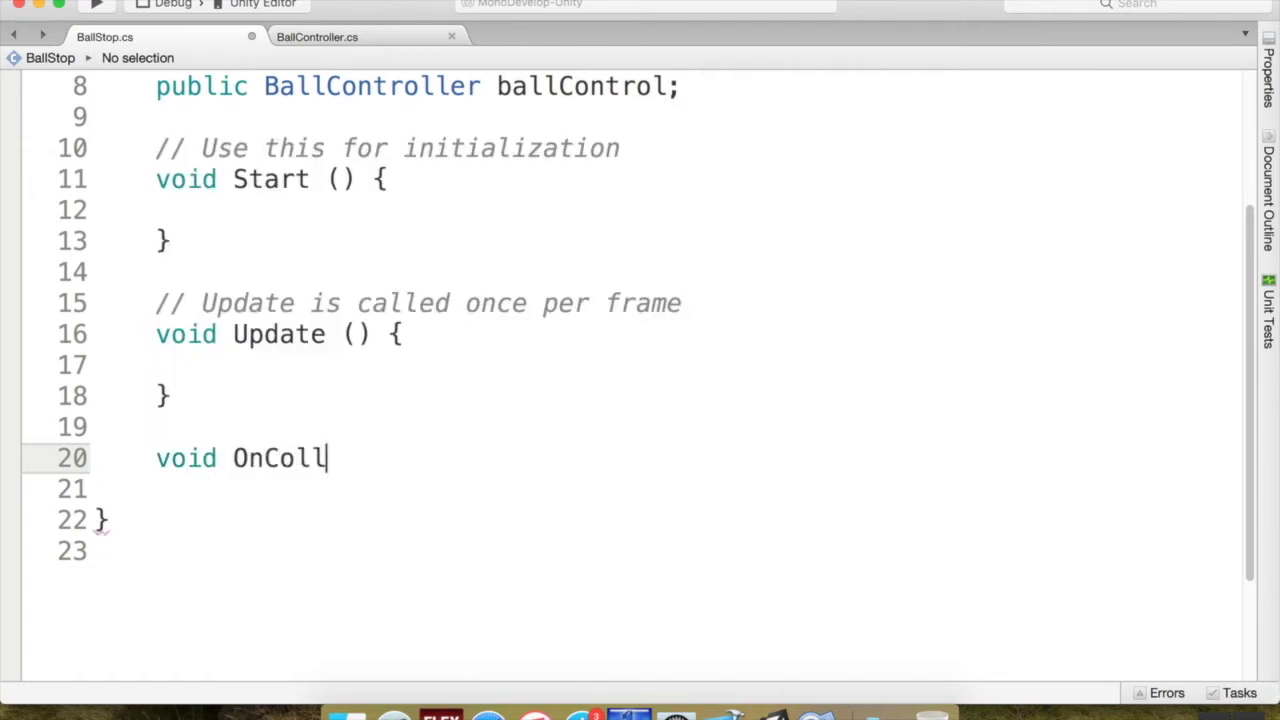
{"action": "type", "text": "isionEnter"}
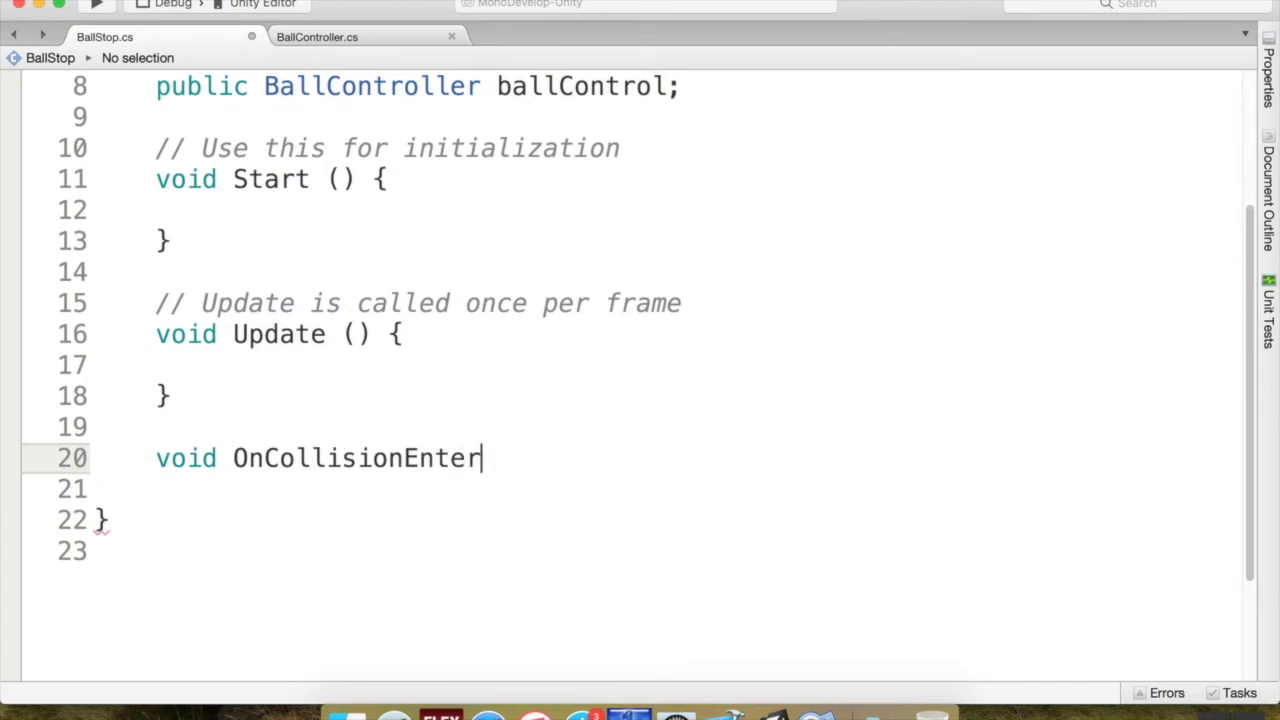
{"action": "type", "text": "2D("}
{"action": "type", "text": "Collision"}
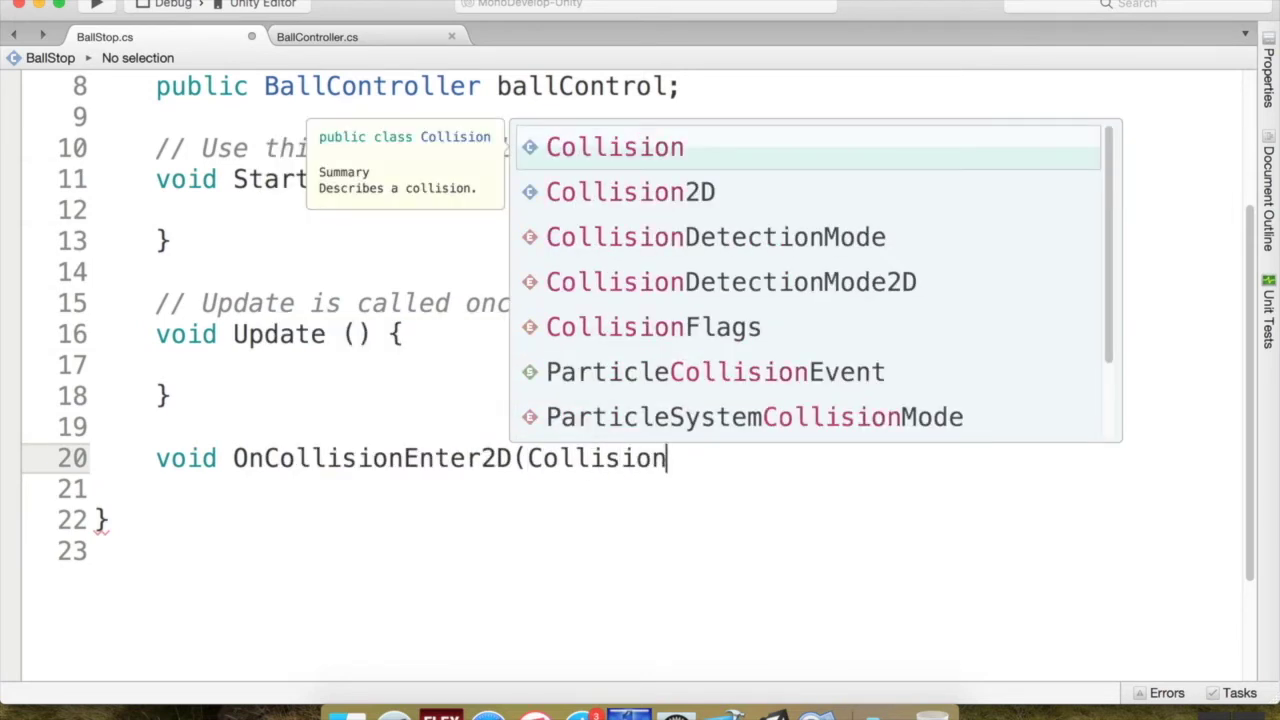
{"action": "key", "text": "Down"}
{"action": "key", "text": "Return"}
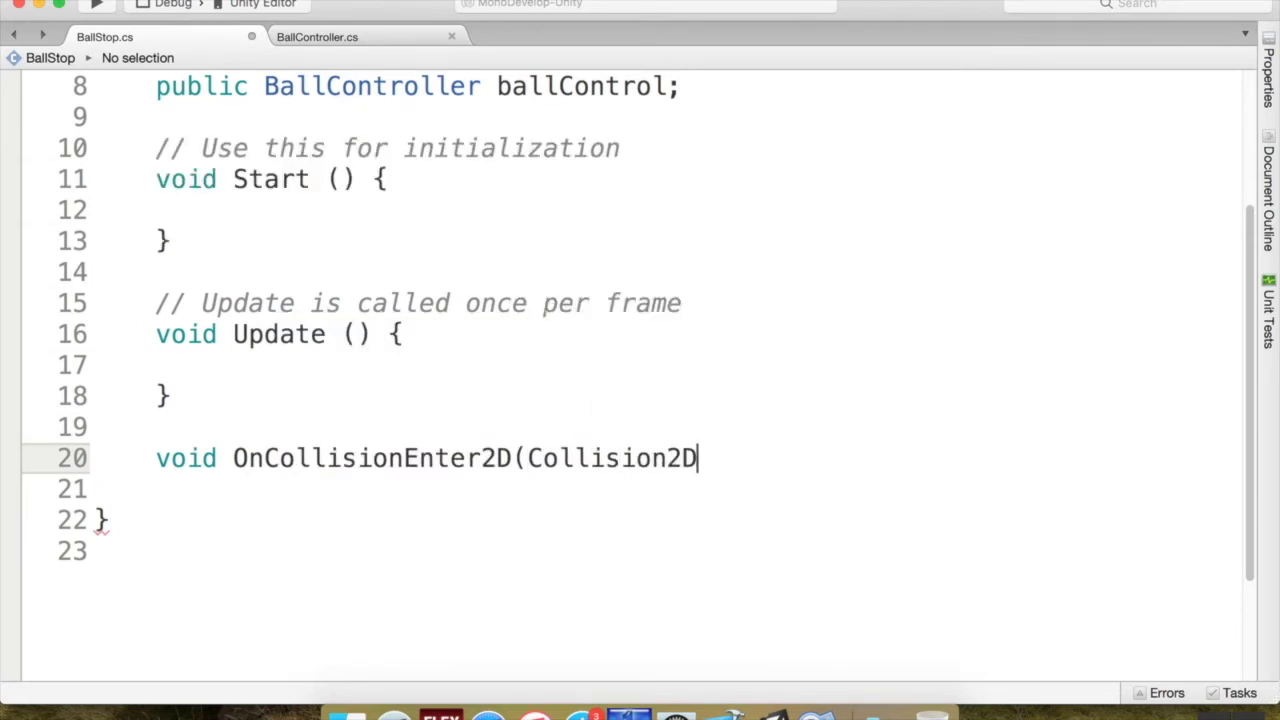
{"action": "type", "text": " other)"}
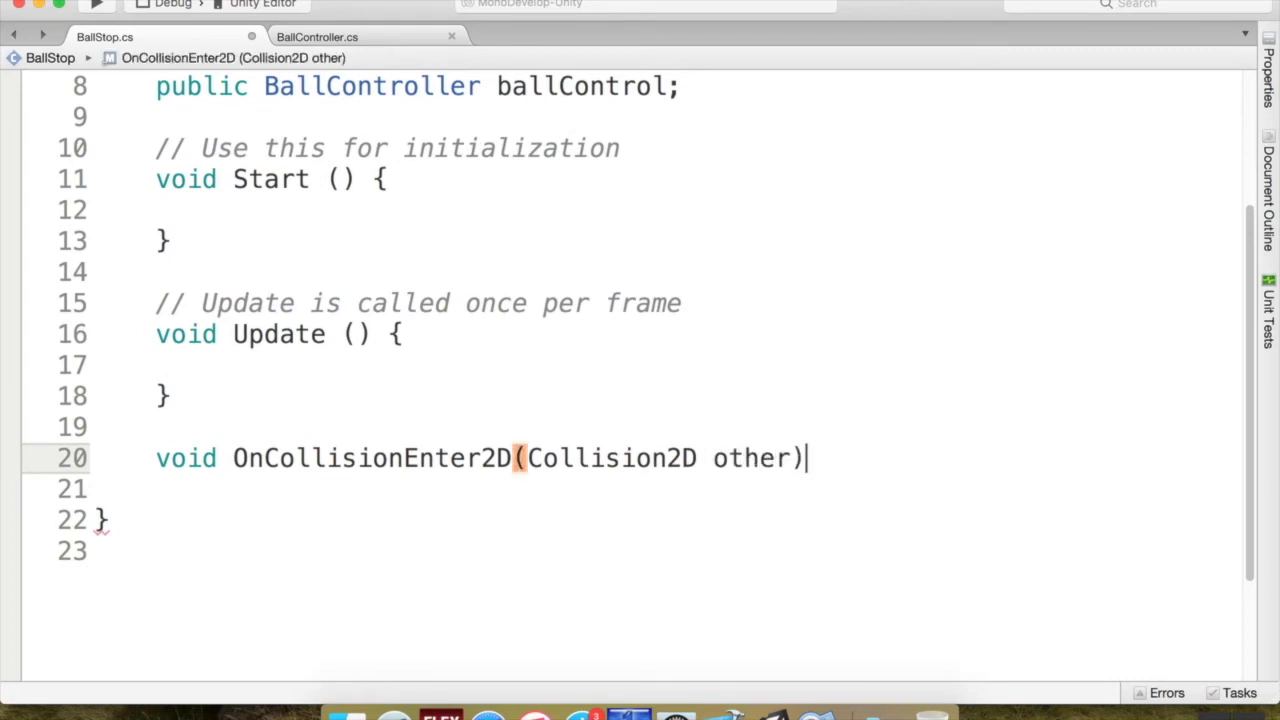
{"action": "type", "text": "{"}
{"action": "key", "text": "Return"}
{"action": "key", "text": "Return"}
{"action": "type", "text": "}"}
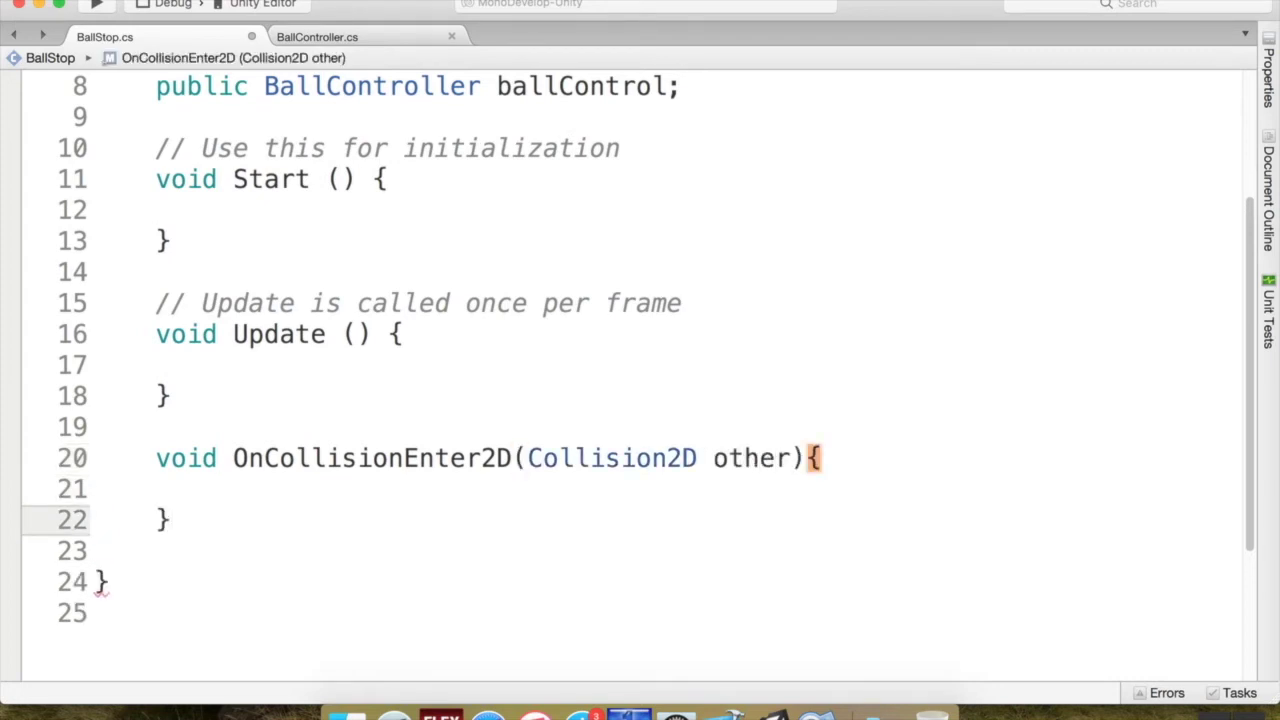
{"action": "key", "text": "Up"}
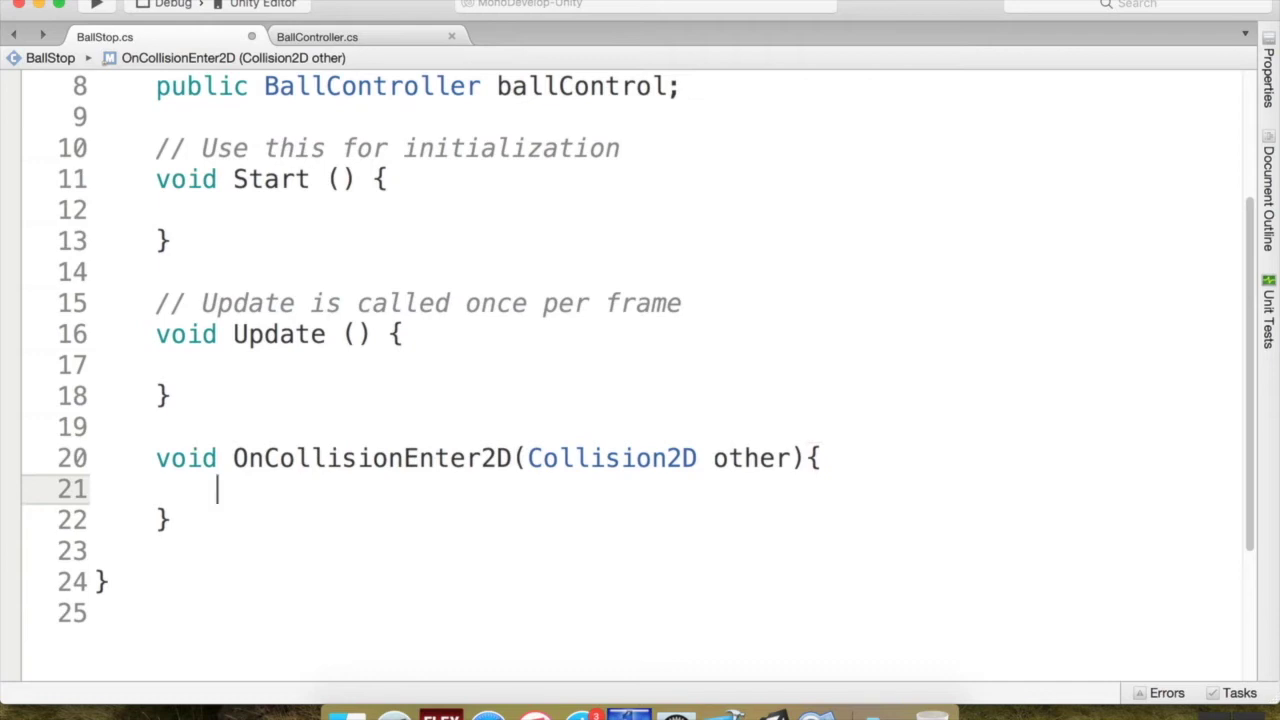
- Add an if block checking other.gameObject.tag == "Ball" and begin a '//Stop the ball' comment
{"action": "type", "text": "if("}
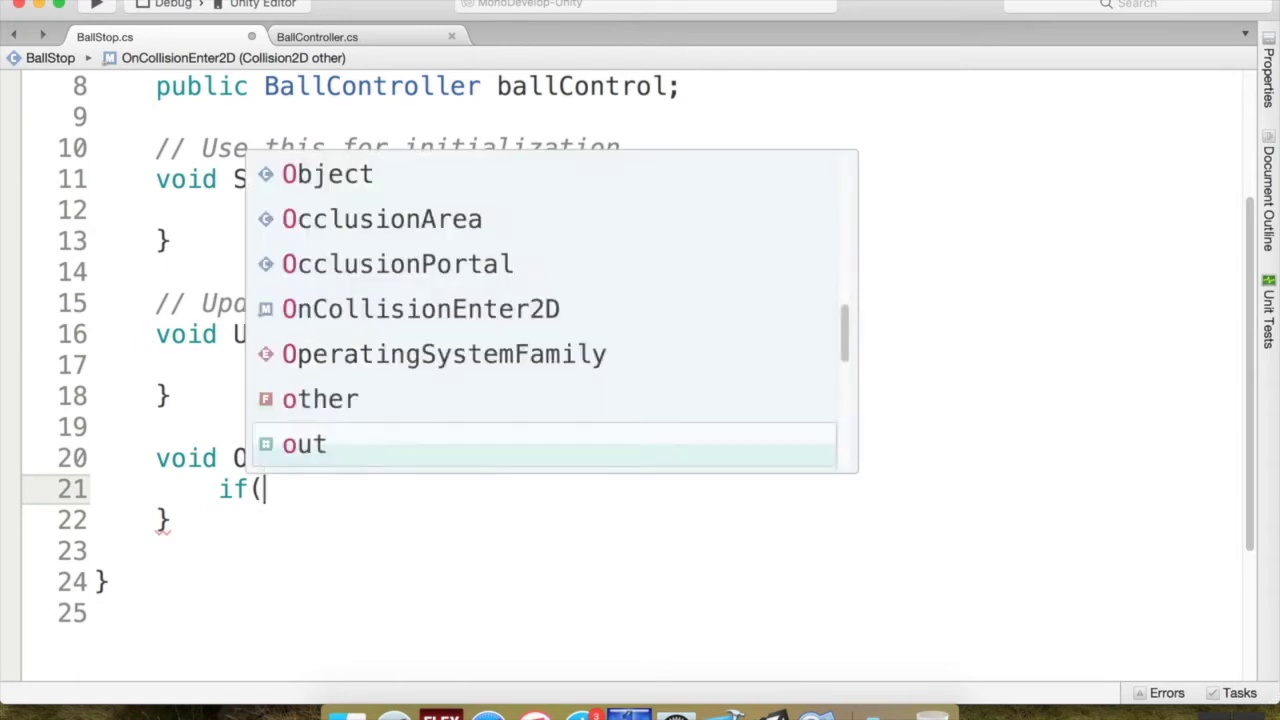
{"action": "type", "text": "other"}
{"action": "key", "text": "Escape"}
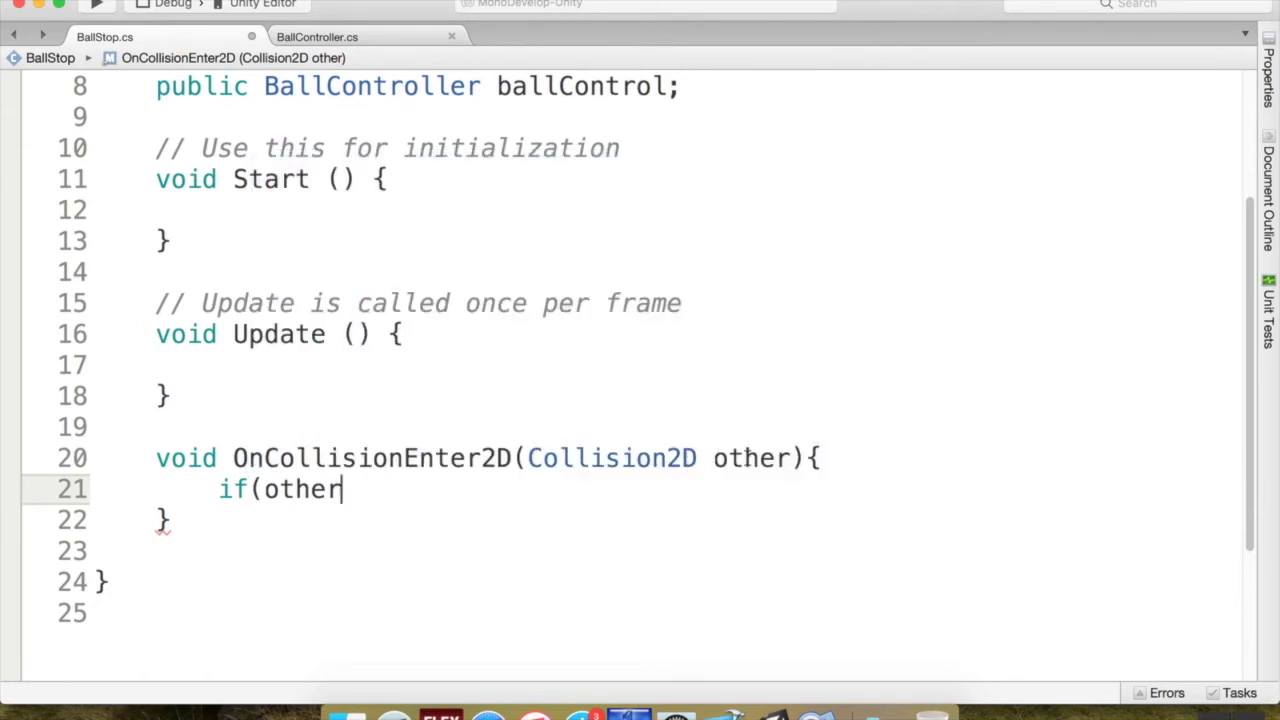
{"action": "type", "text": "."}
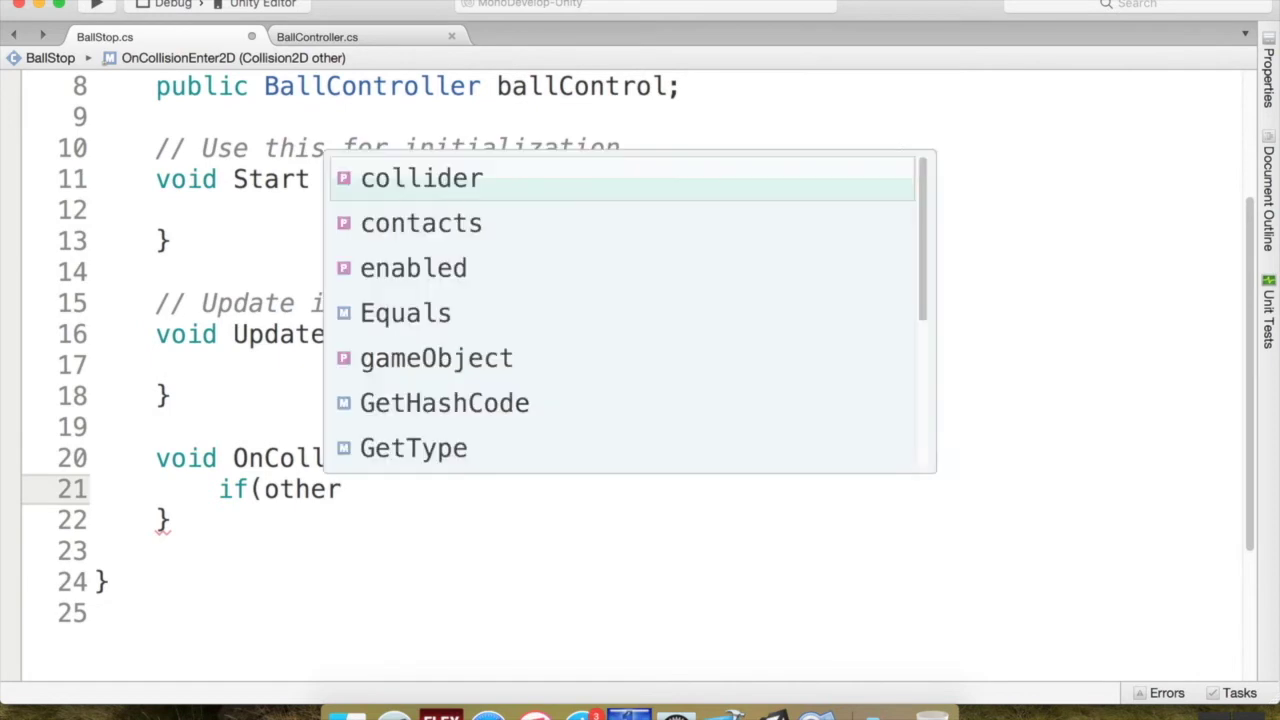
{"action": "type", "text": "game"}
{"action": "key", "text": "Return"}
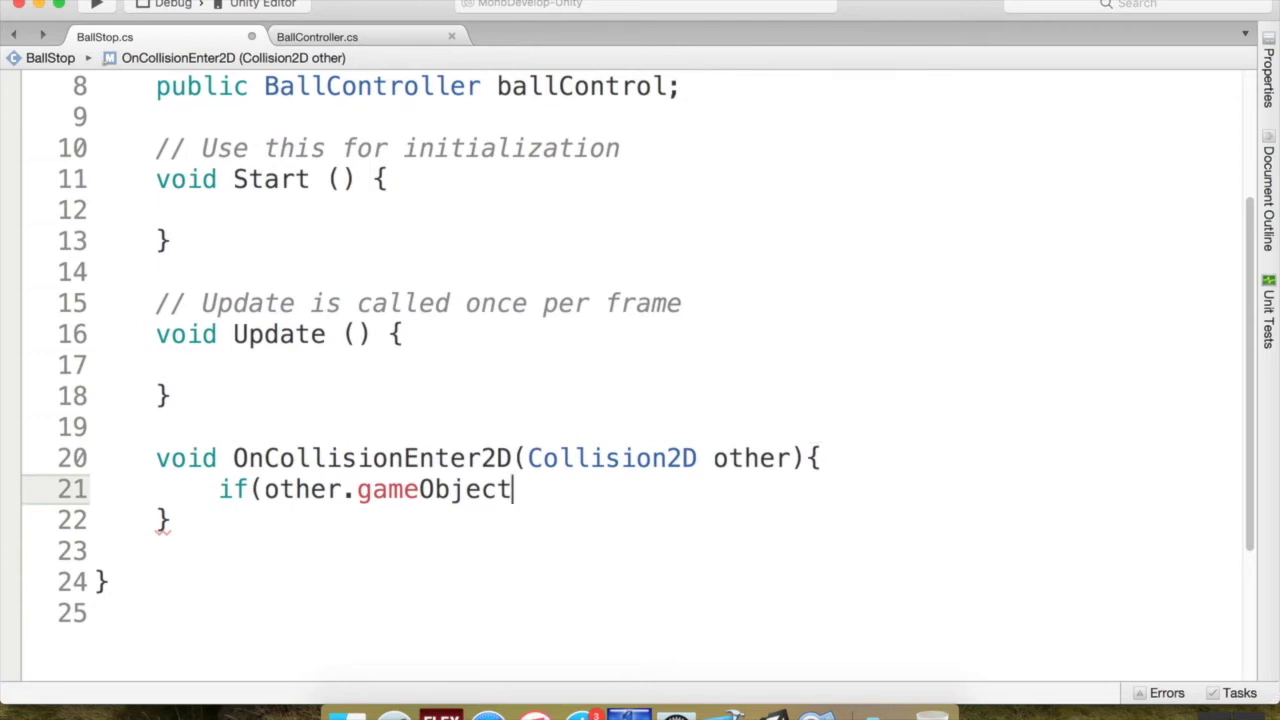
{"action": "type", "text": ".tag "}
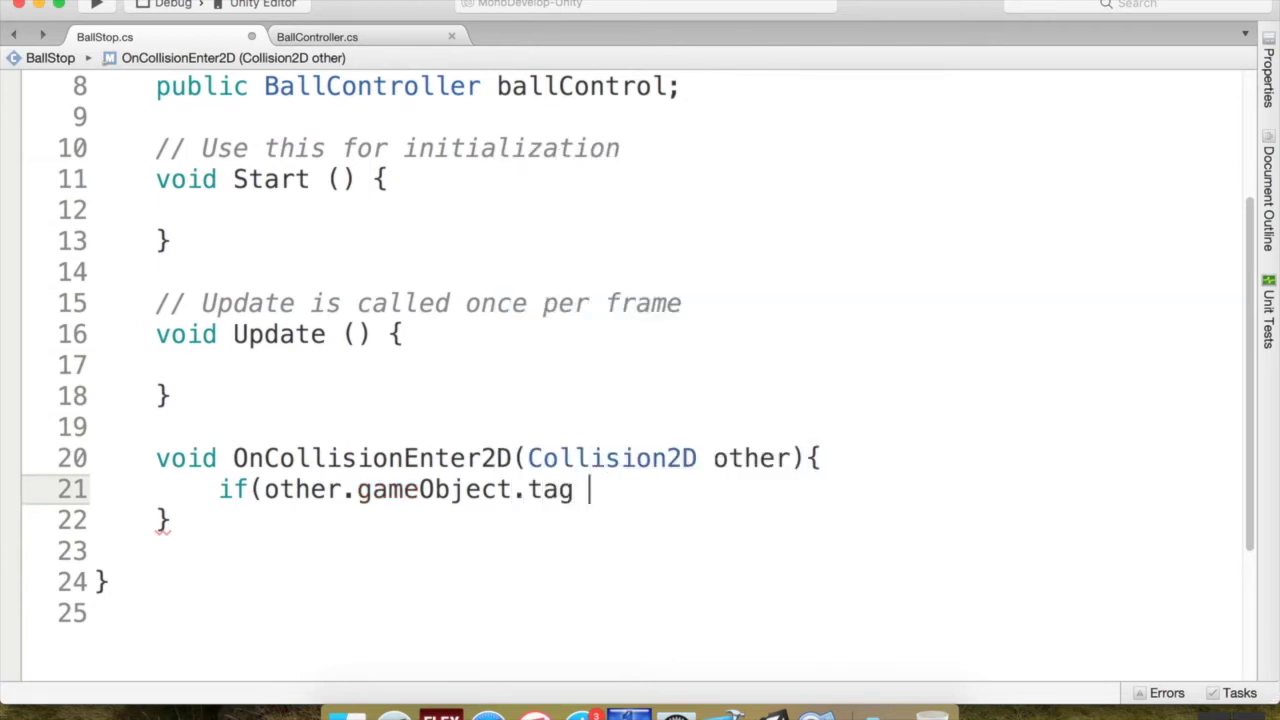
{"action": "type", "text": "=="}
{"action": "type", "text": "\""}
{"action": "type", "text": "Ball\") "}
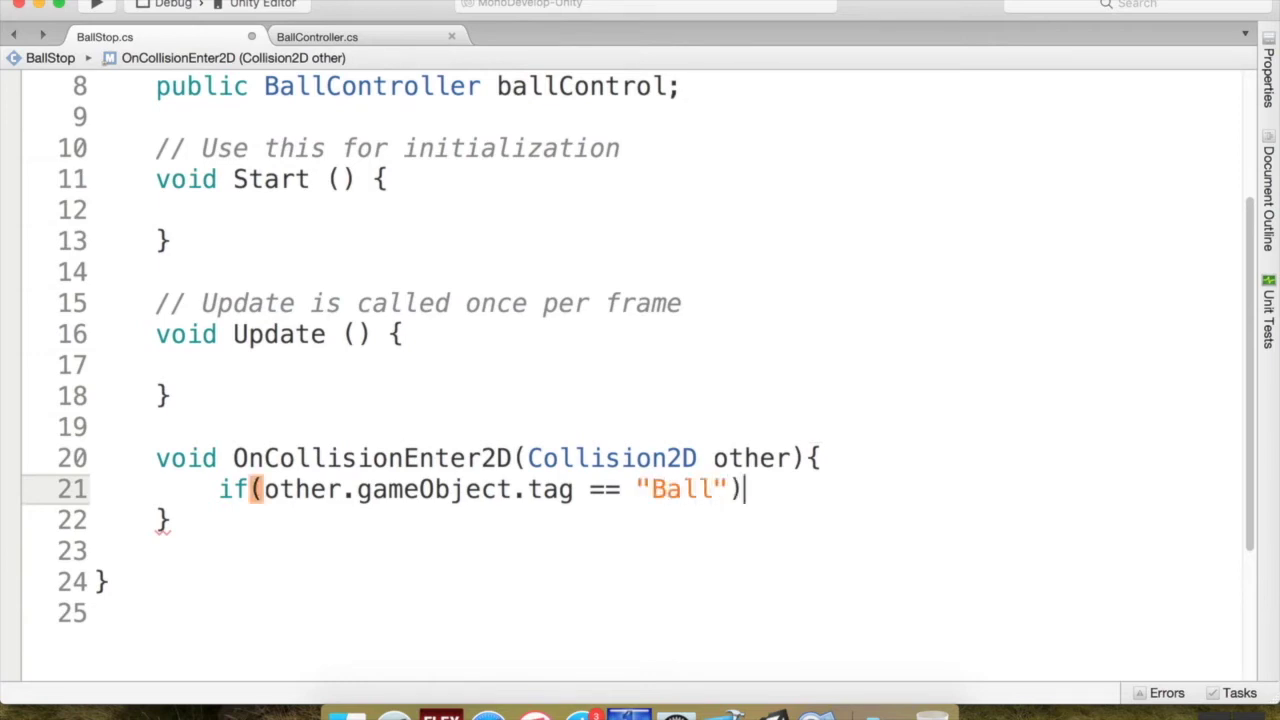
{"action": "type", "text": "{"}
{"action": "key", "text": "Return"}
{"action": "key", "text": "Return"}
{"action": "type", "text": "}"}
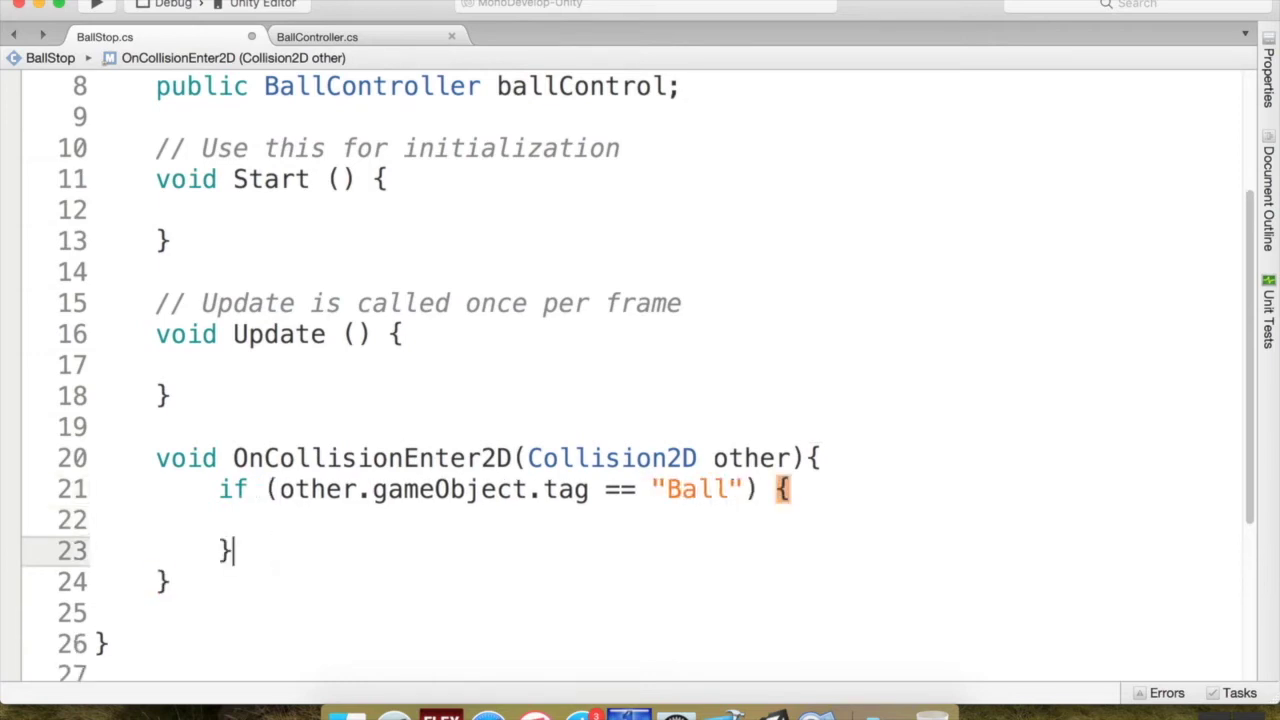
{"action": "key", "text": "Up"}
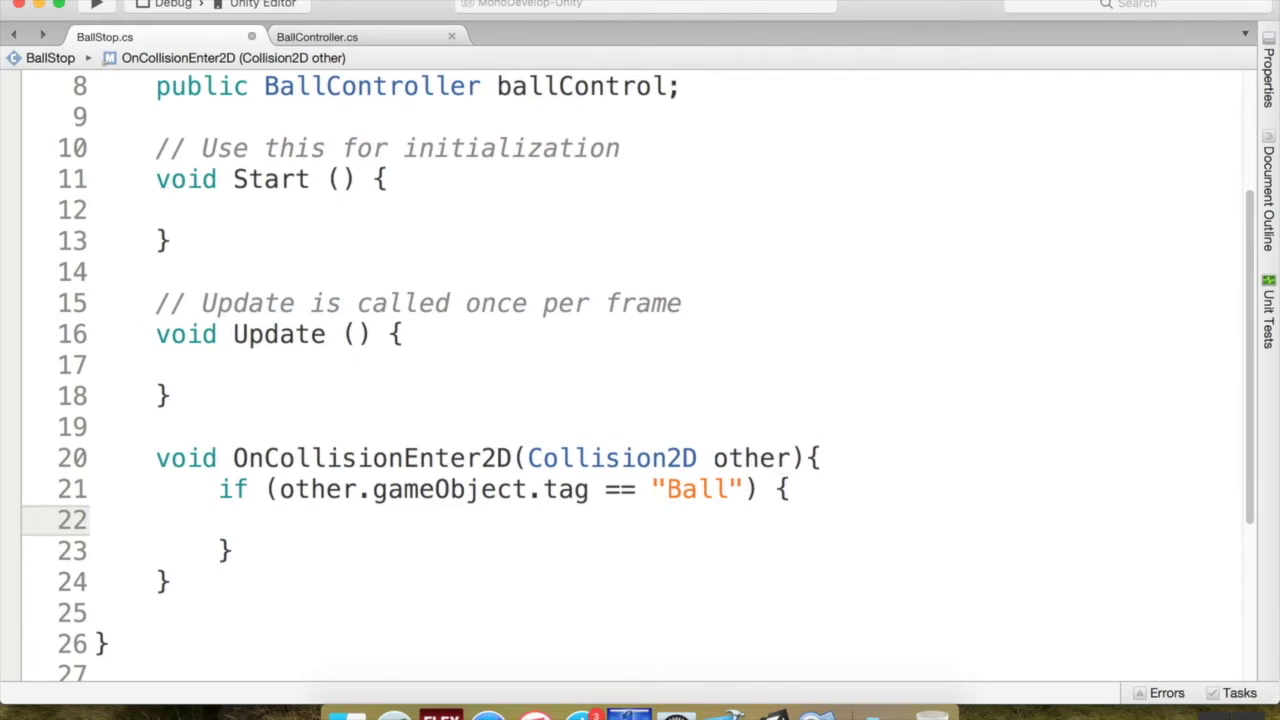
{"action": "type", "text": "//"}
{"action": "type", "text": "Stop the "}
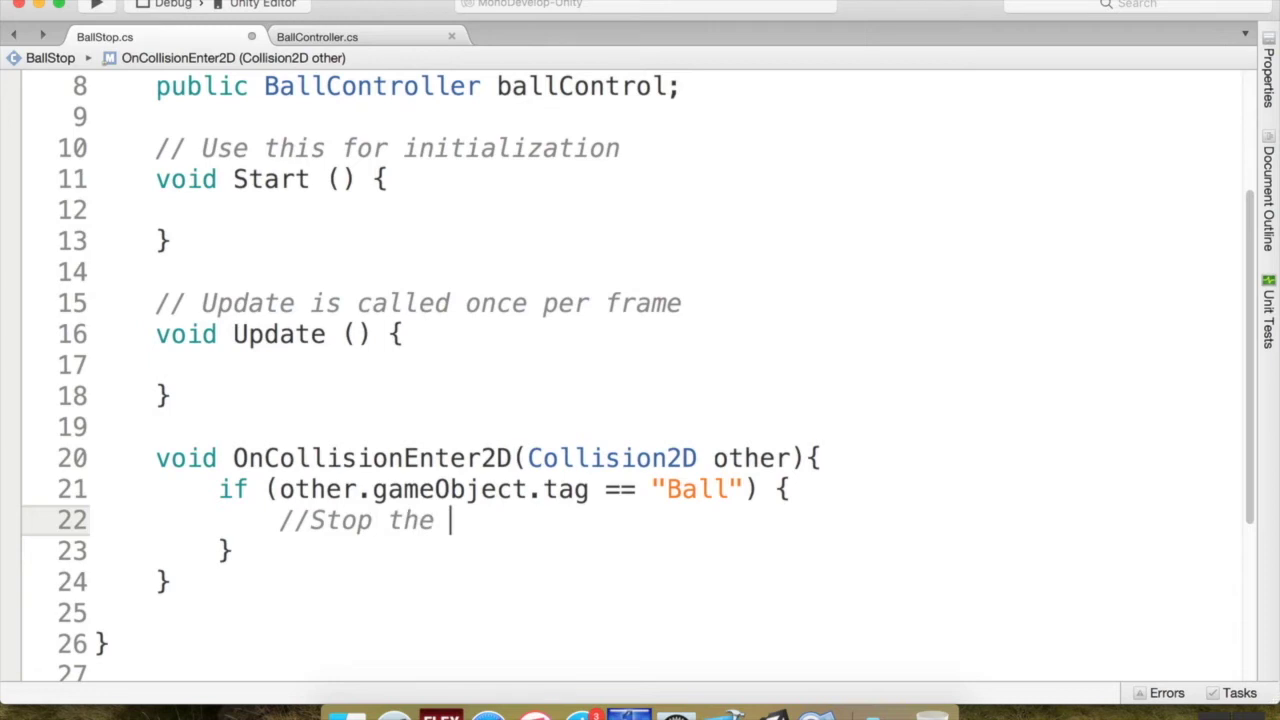
{"action": "type", "text": "ball"}
- Add comments '//Rotate the ball', '//reset the level' and '//set the ball as active'
{"action": "key", "text": "Return"}
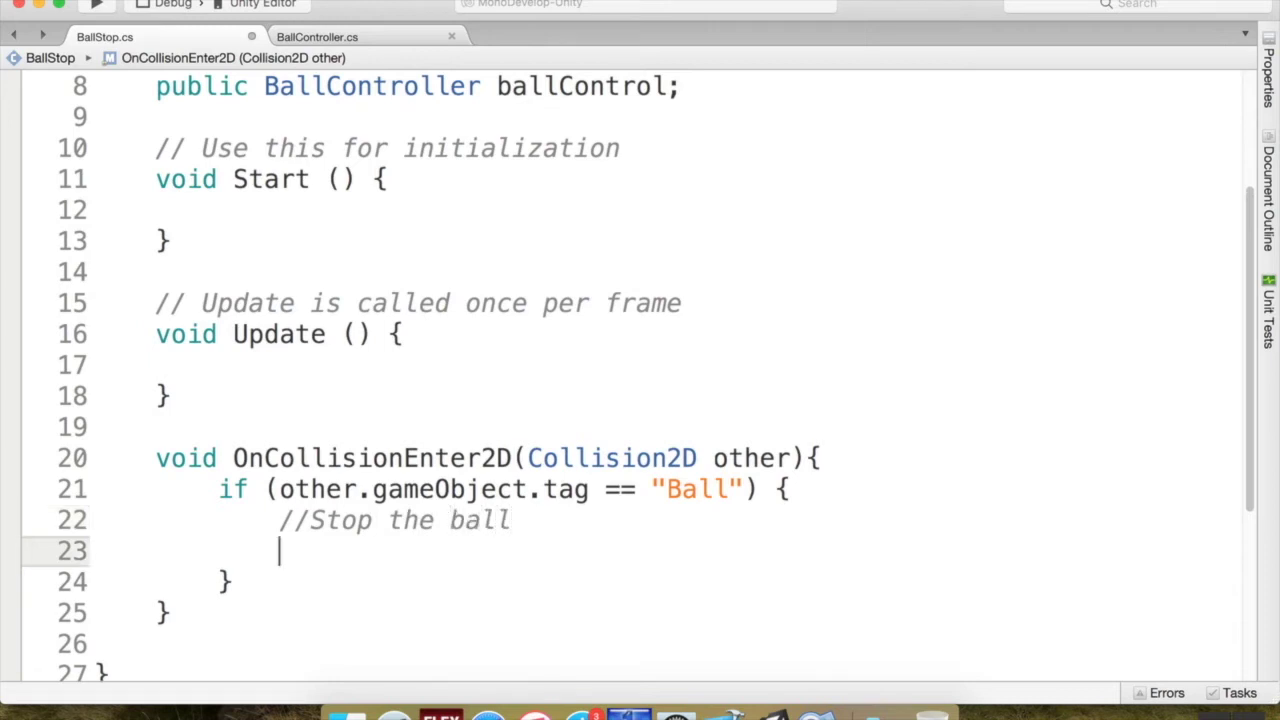
{"action": "type", "text": "//Rotat"}
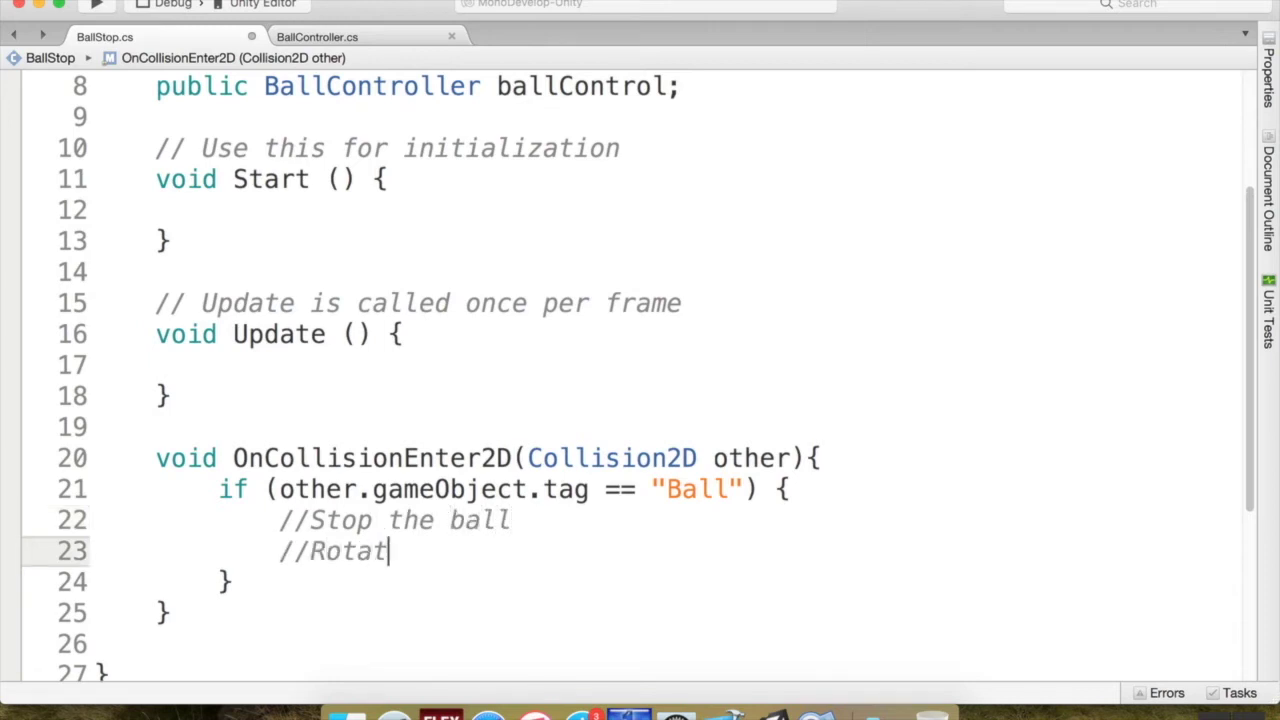
{"action": "type", "text": "e the ball"}
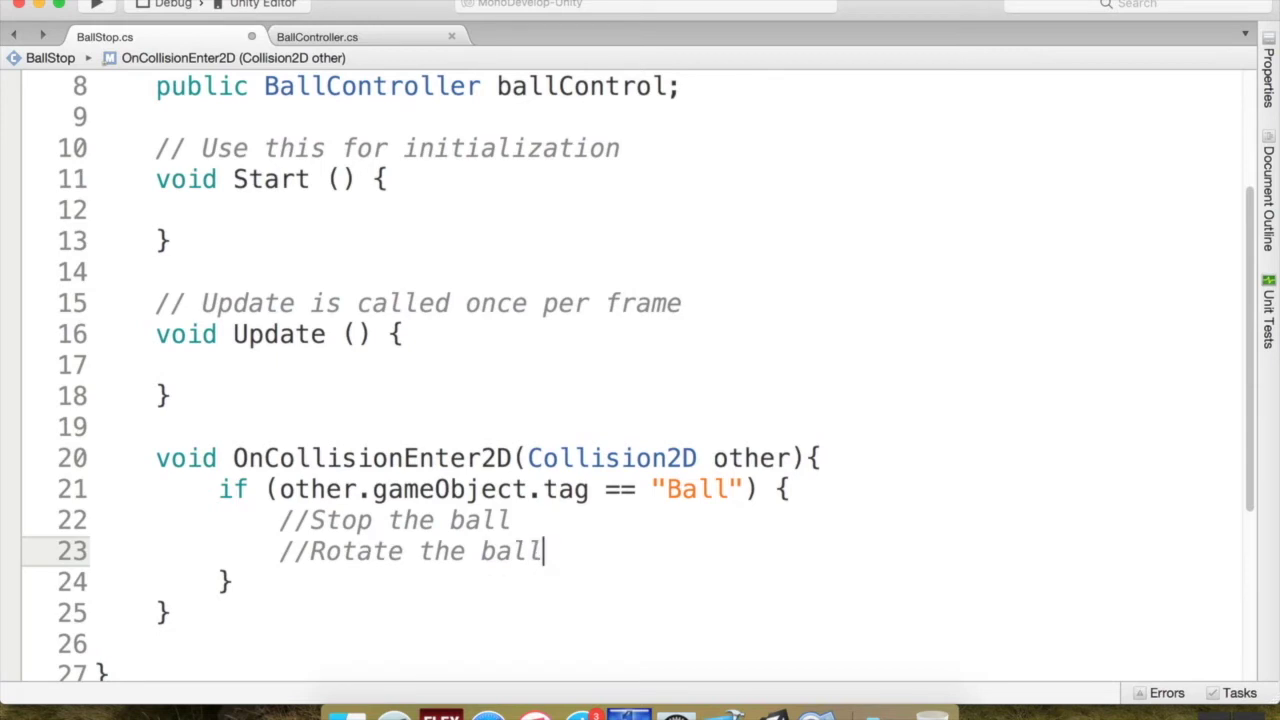
{"action": "key", "text": "Return"}
{"action": "type", "text": "//"}
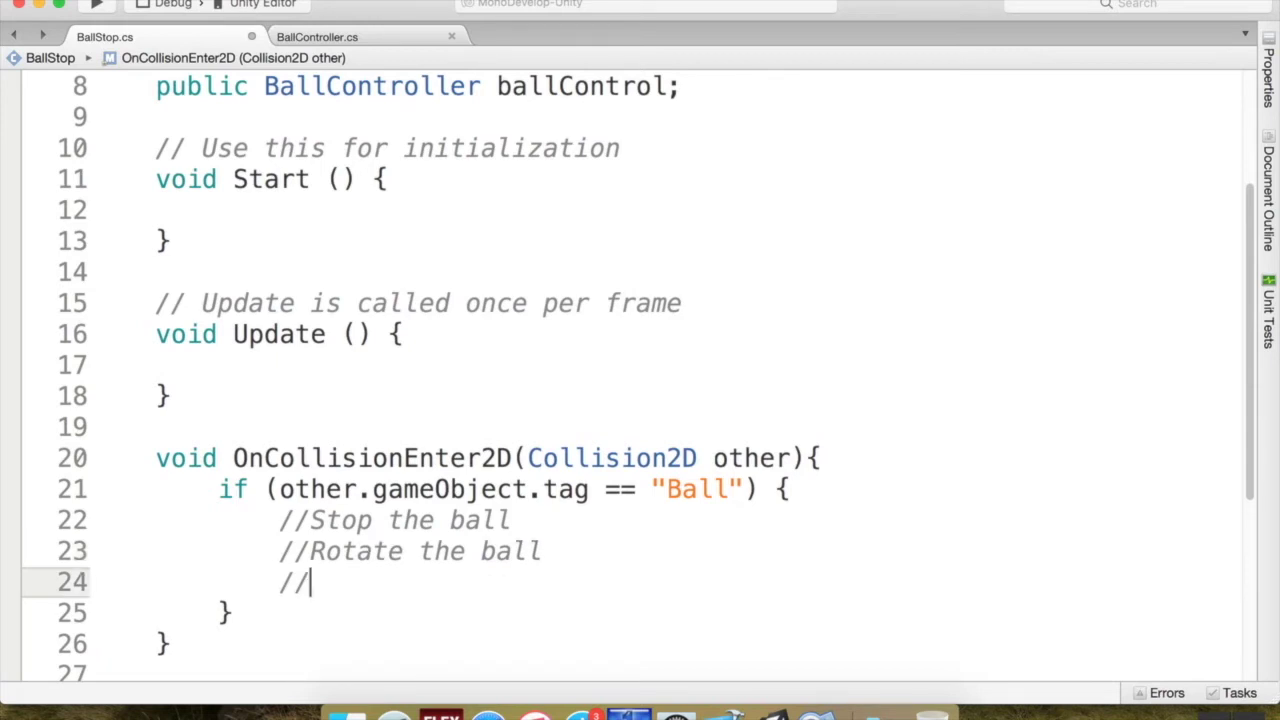
{"action": "type", "text": "reset the level"}
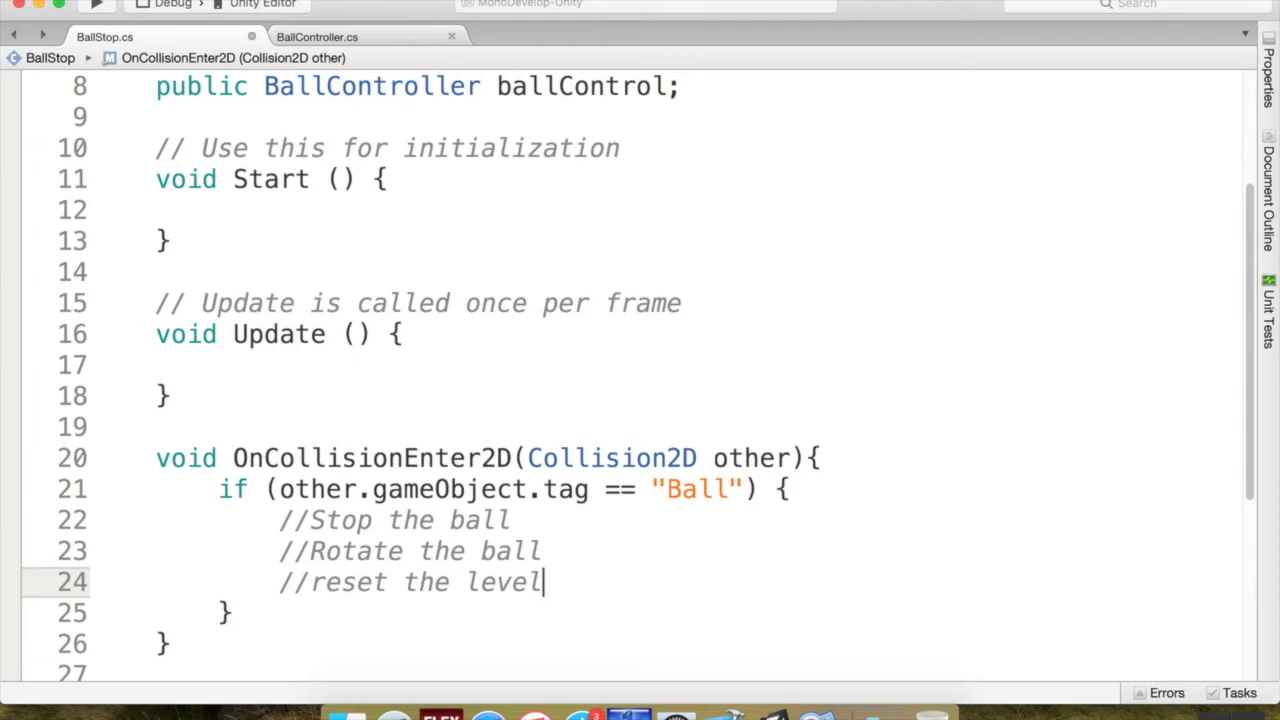
{"action": "key", "text": "Return"}
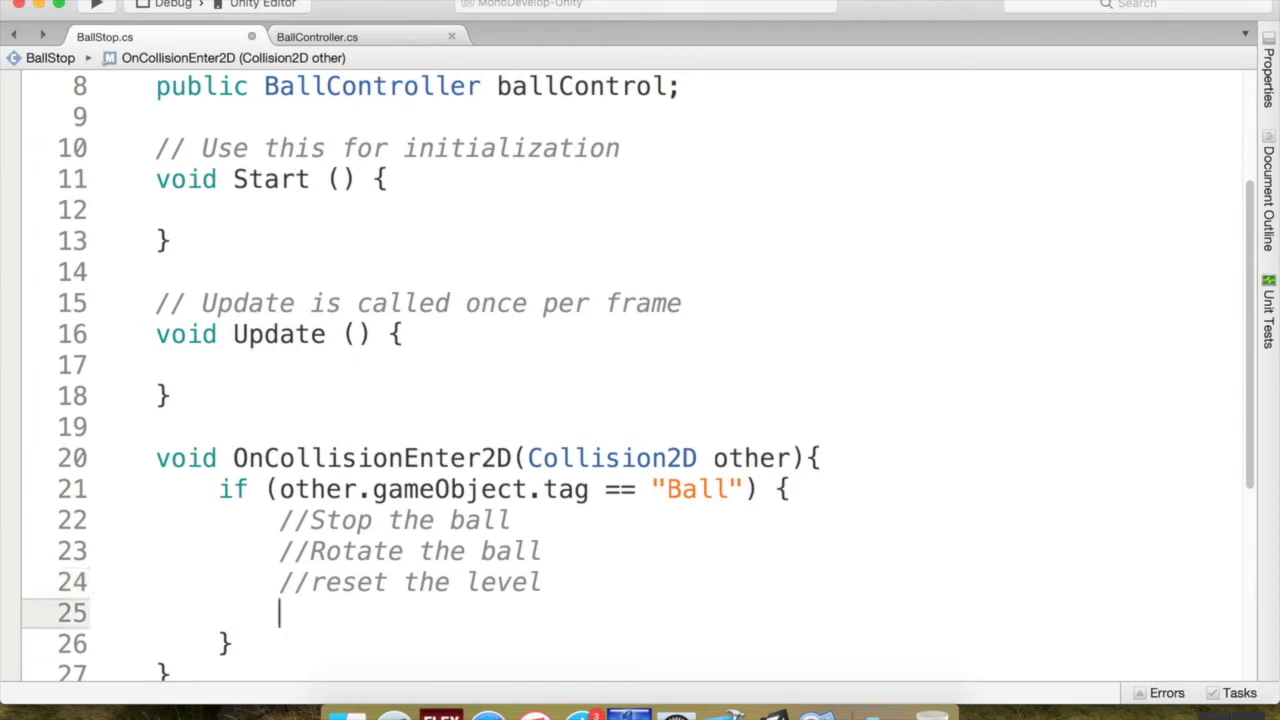
{"action": "type", "text": "//"}
{"action": "type", "text": "set the ball as"}
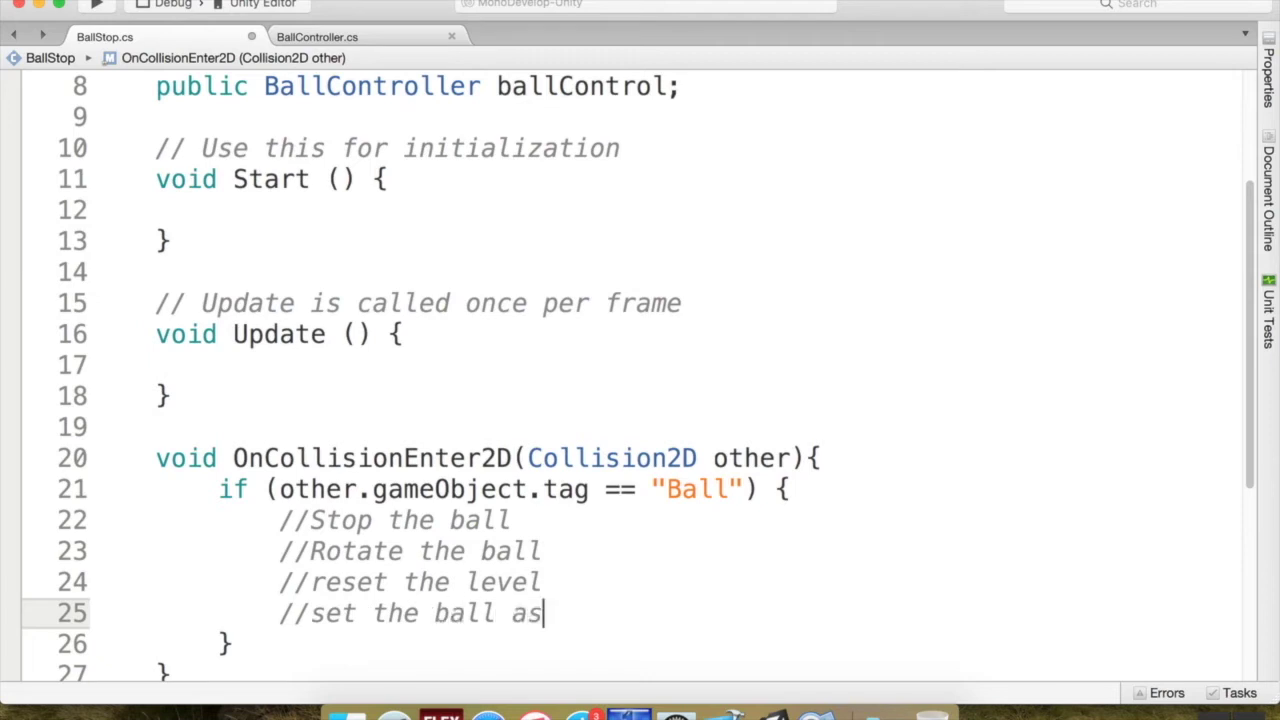
{"action": "type", "text": " active"}
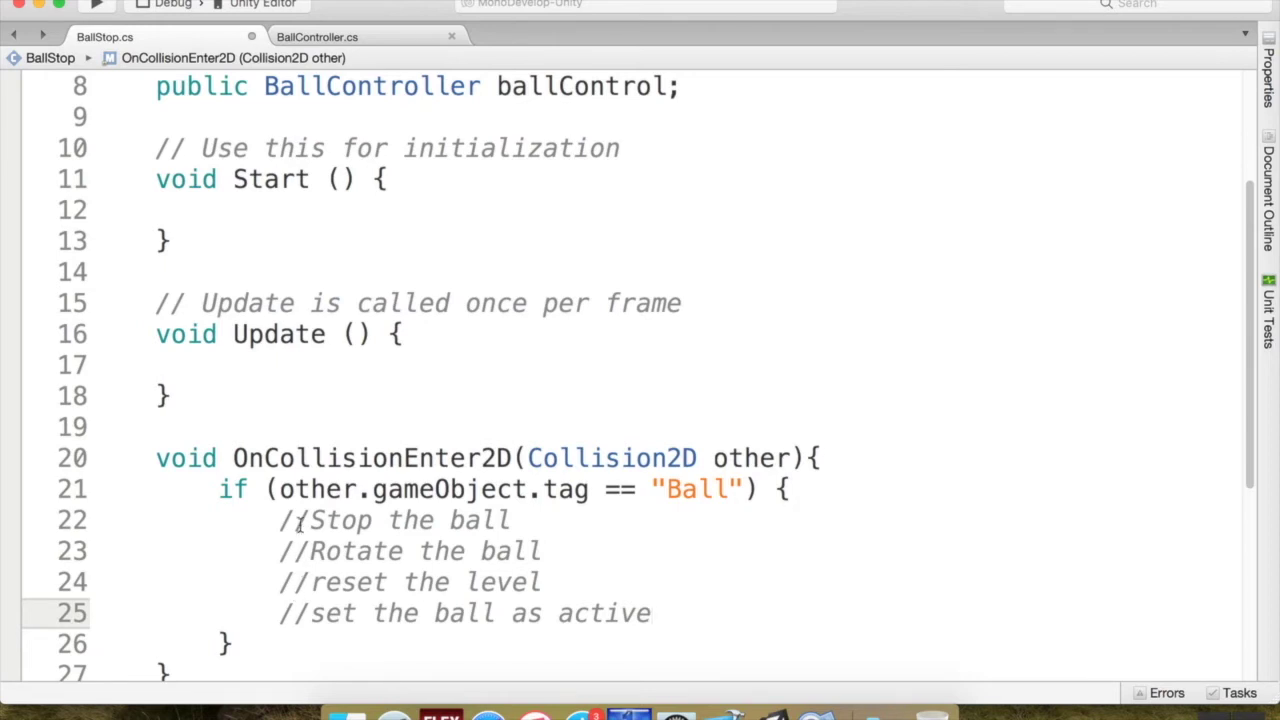
- Open a blank line below the '//Stop the ball' comment
{"action": "left_click", "coordinate": [521, 521]}
{"action": "key", "text": "Return"}
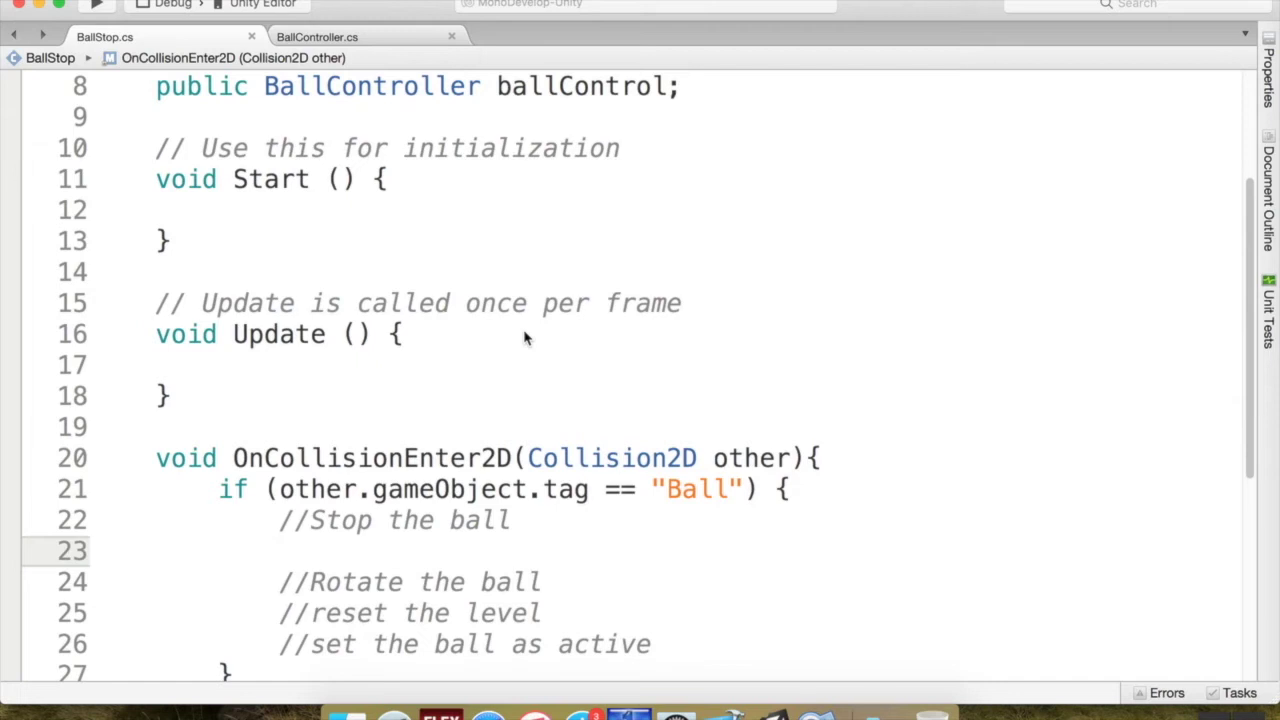
{"action": "scroll", "coordinate": [418, 322], "scroll_direction": "up", "scroll_amount": 2}
- Type 'ball.velocity =' on the line beneath the Stop the ball comment
{"action": "scroll", "coordinate": [420, 320], "scroll_direction": "up", "scroll_amount": 3}
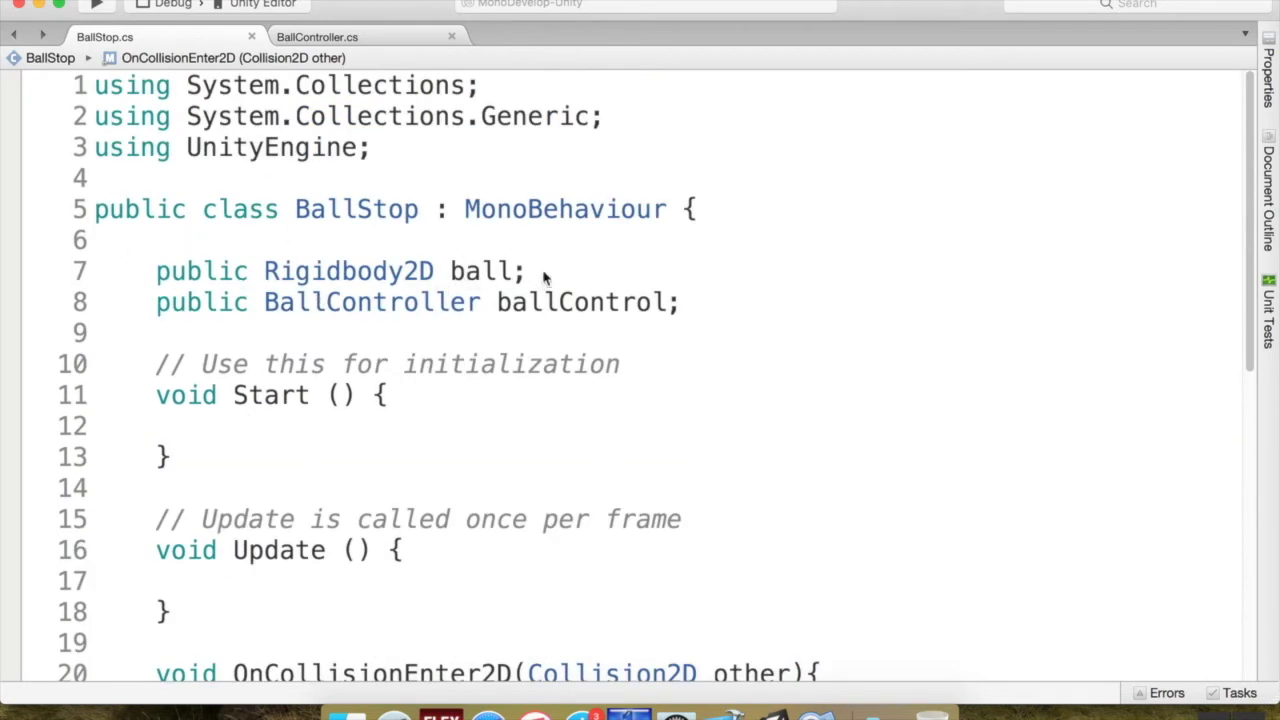
{"action": "scroll", "coordinate": [500, 330], "scroll_direction": "down", "scroll_amount": 3}
{"action": "scroll", "coordinate": [491, 366], "scroll_direction": "down", "scroll_amount": 2}
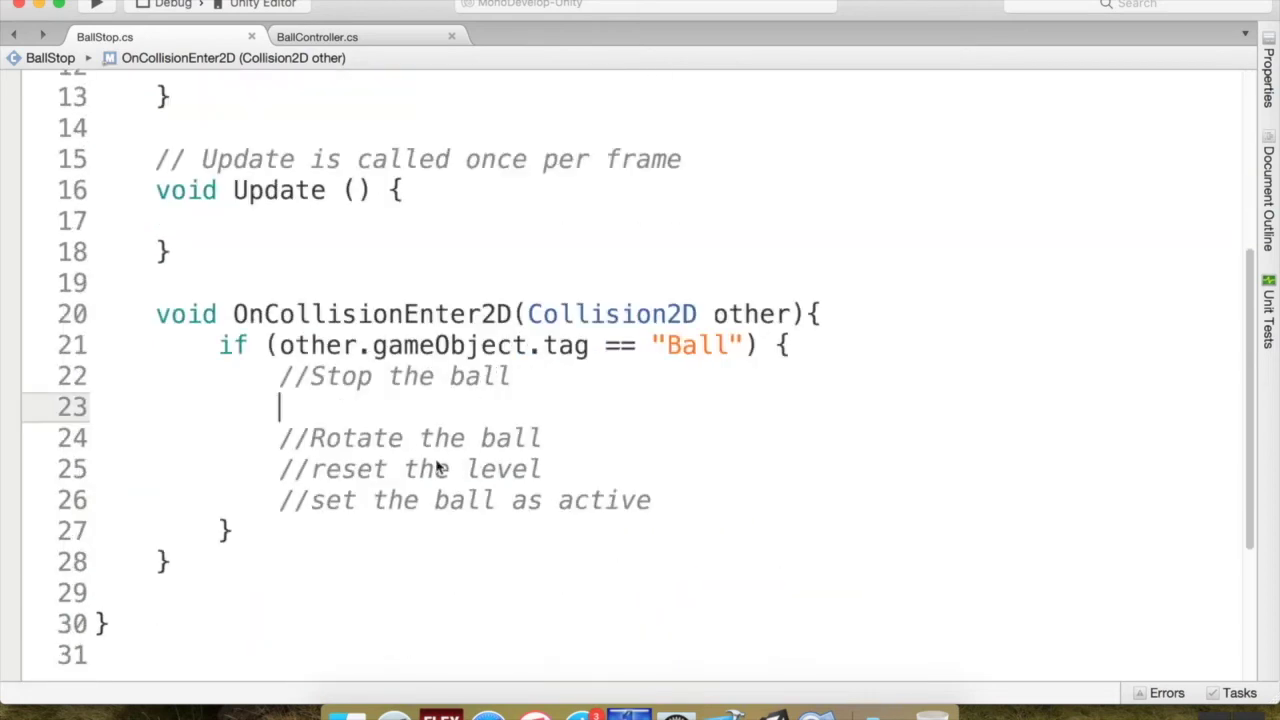
{"action": "type", "text": "b"}
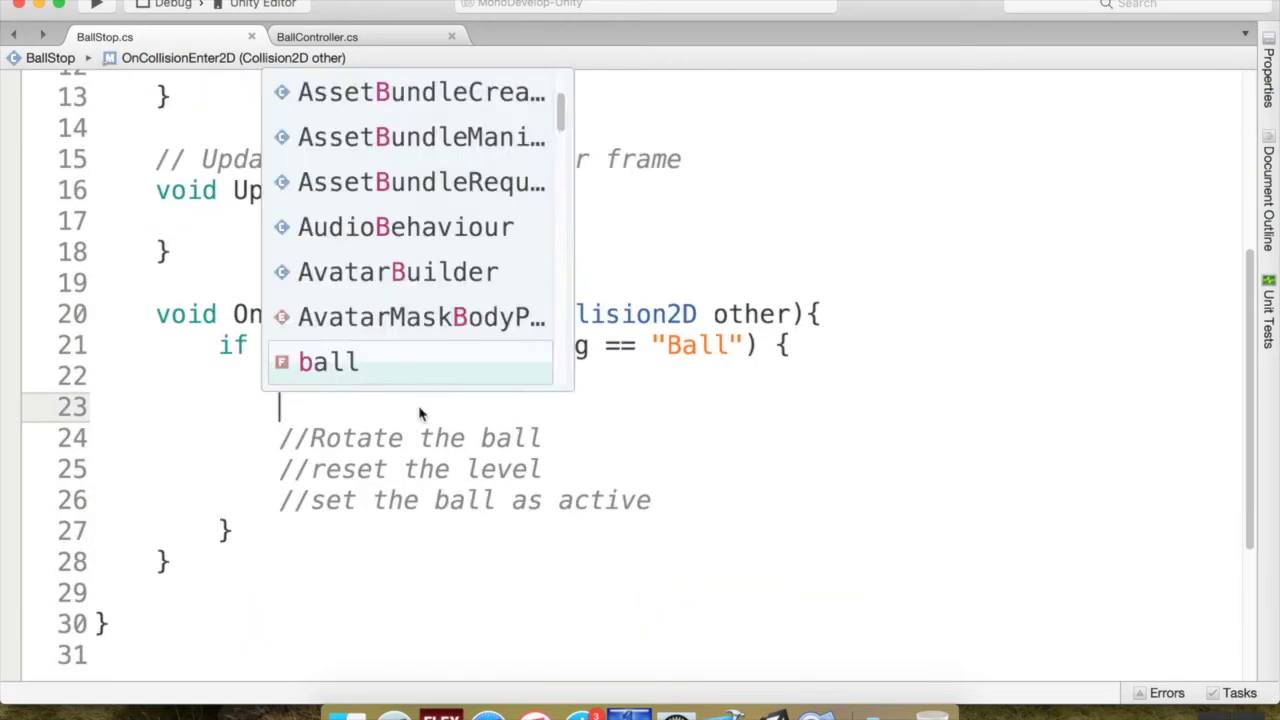
{"action": "type", "text": "all.ve"}
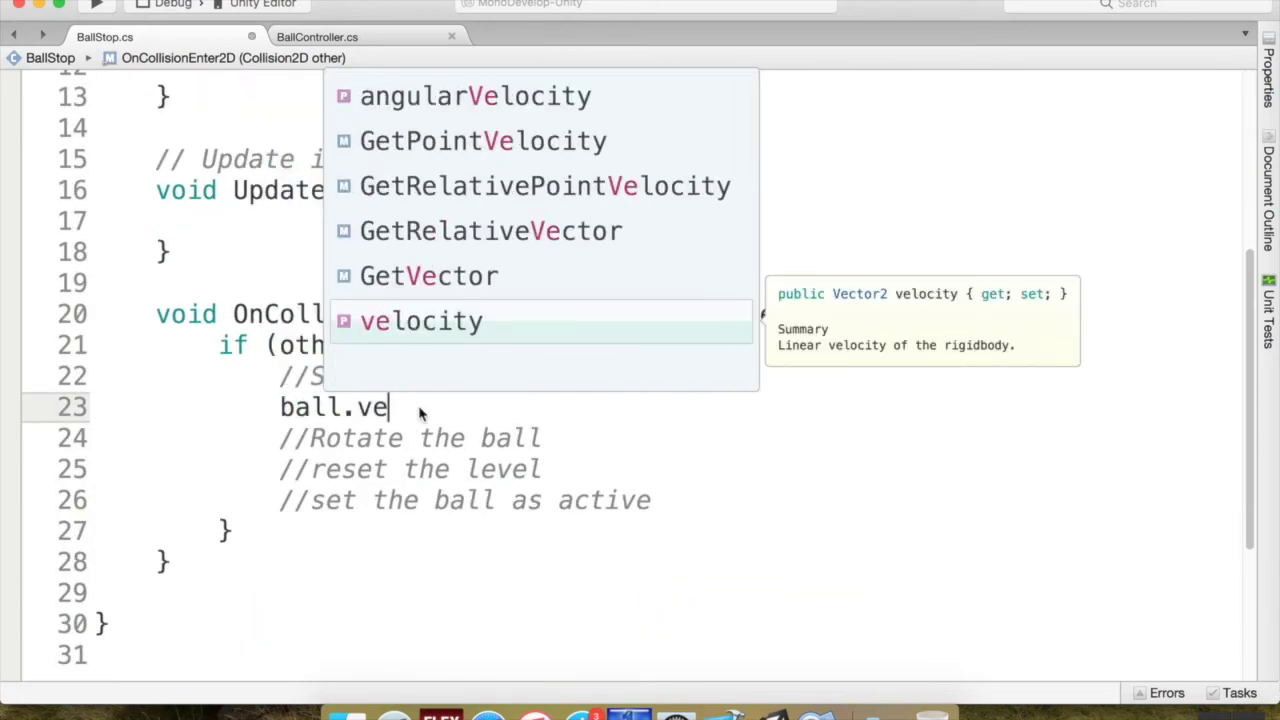
{"action": "key", "text": "Return"}
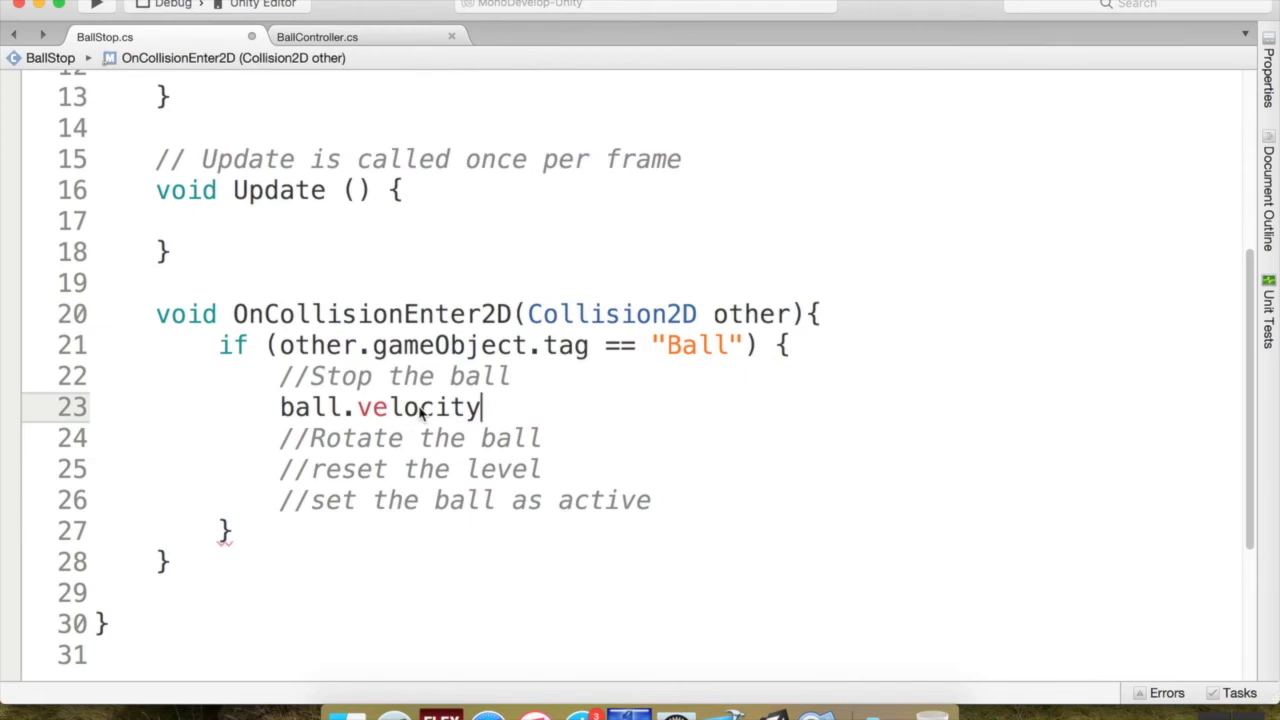
{"action": "type", "text": "="}
- Check BallController.cs's velocity code for reference, then return to BallStop.cs
{"action": "left_click", "coordinate": [425, 40]}
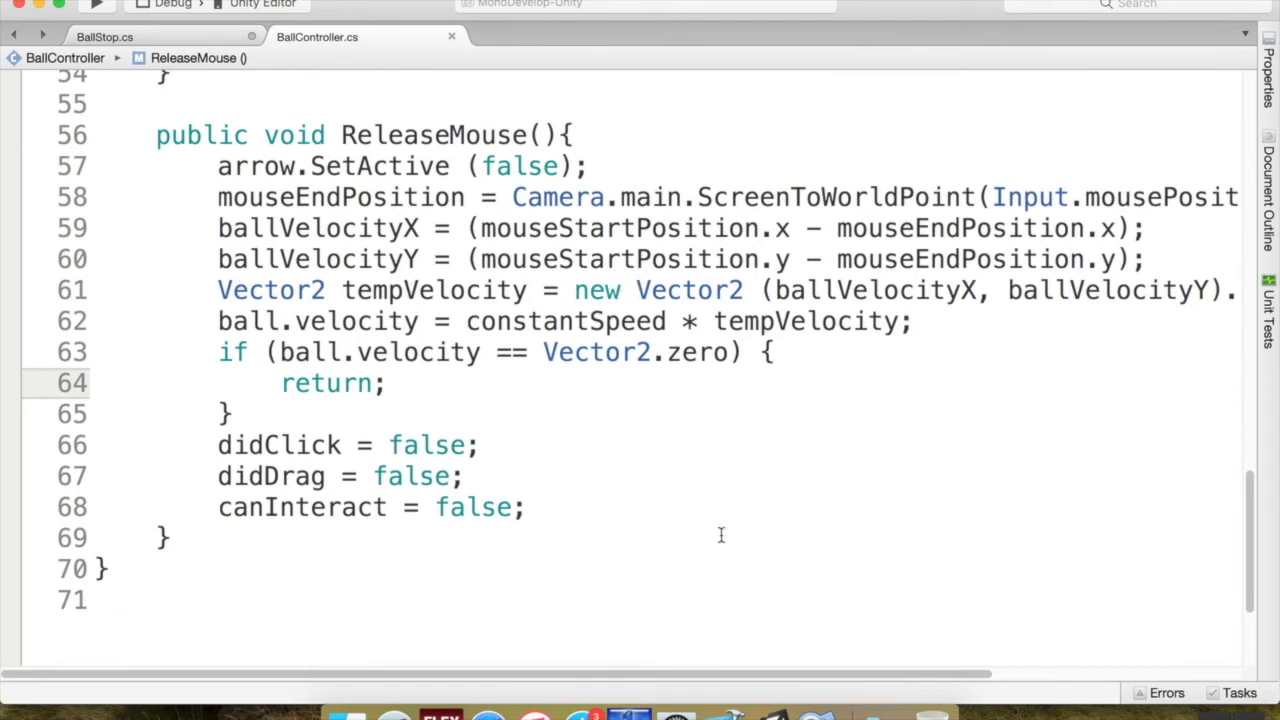
{"action": "left_click", "coordinate": [168, 37]}
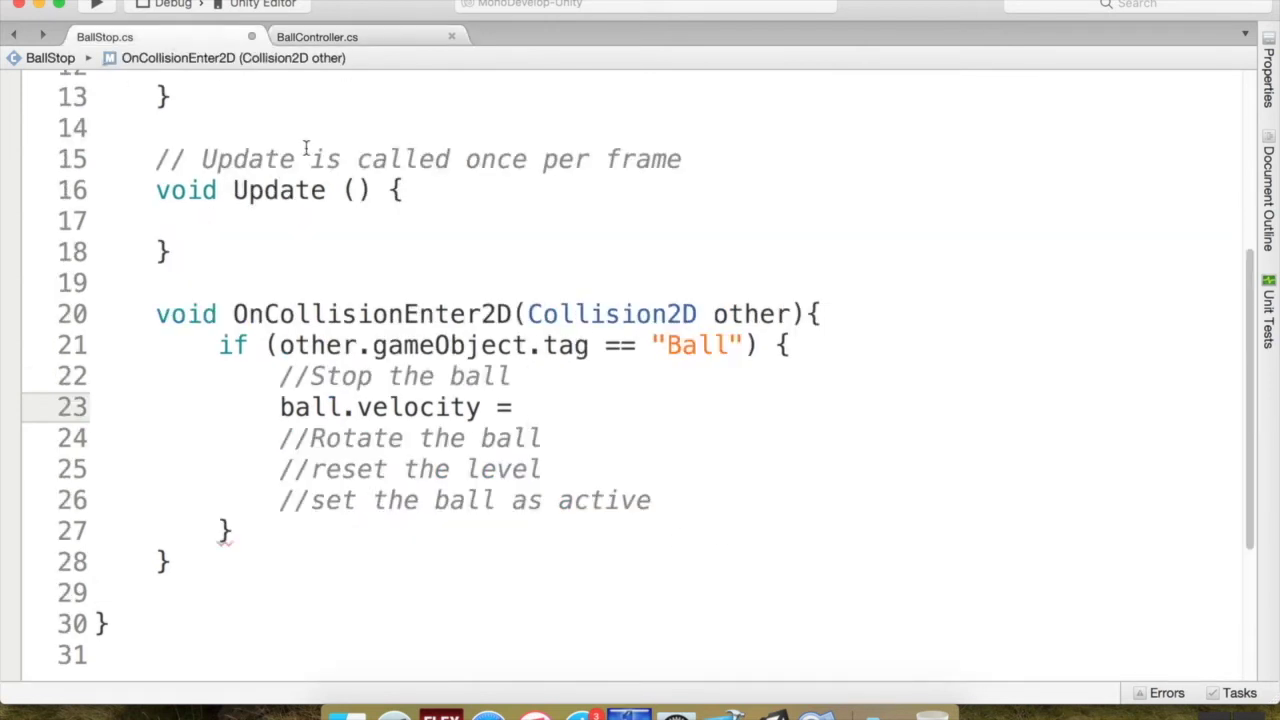
{"action": "type", "text": "new"}
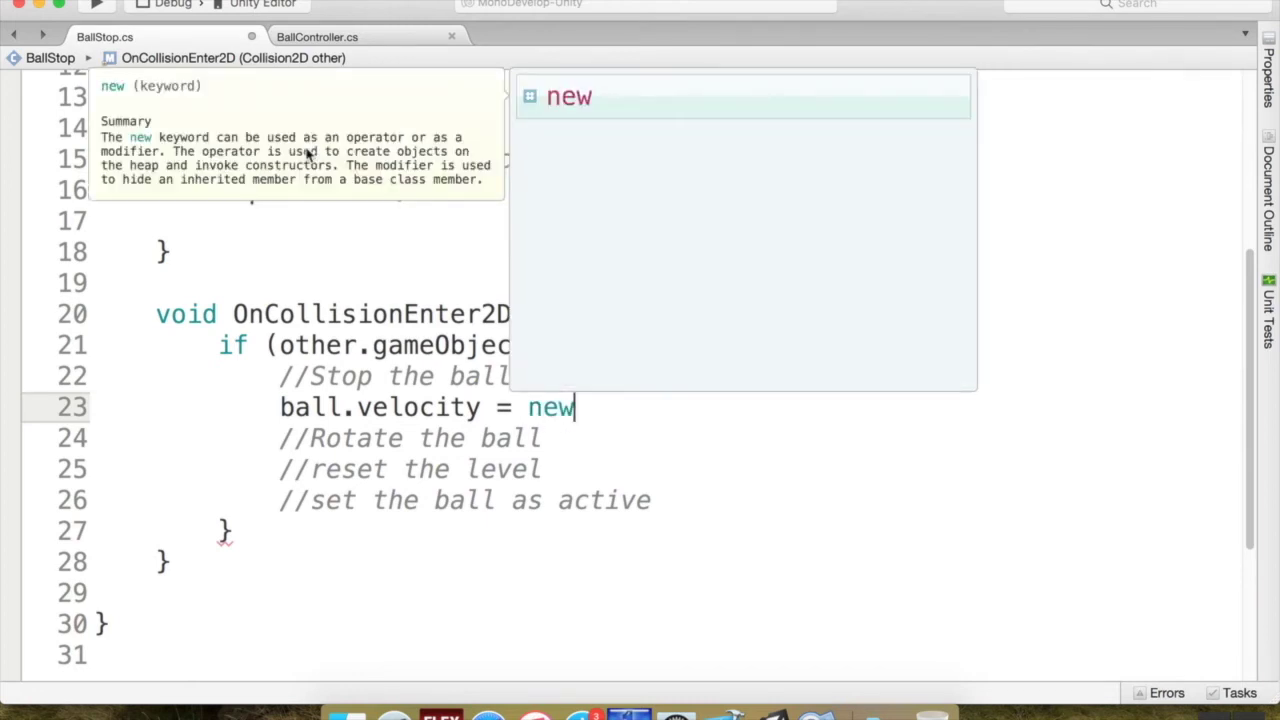
{"action": "key", "text": "BackSpace"}
{"action": "key", "text": "BackSpace"}
{"action": "key", "text": "BackSpace"}
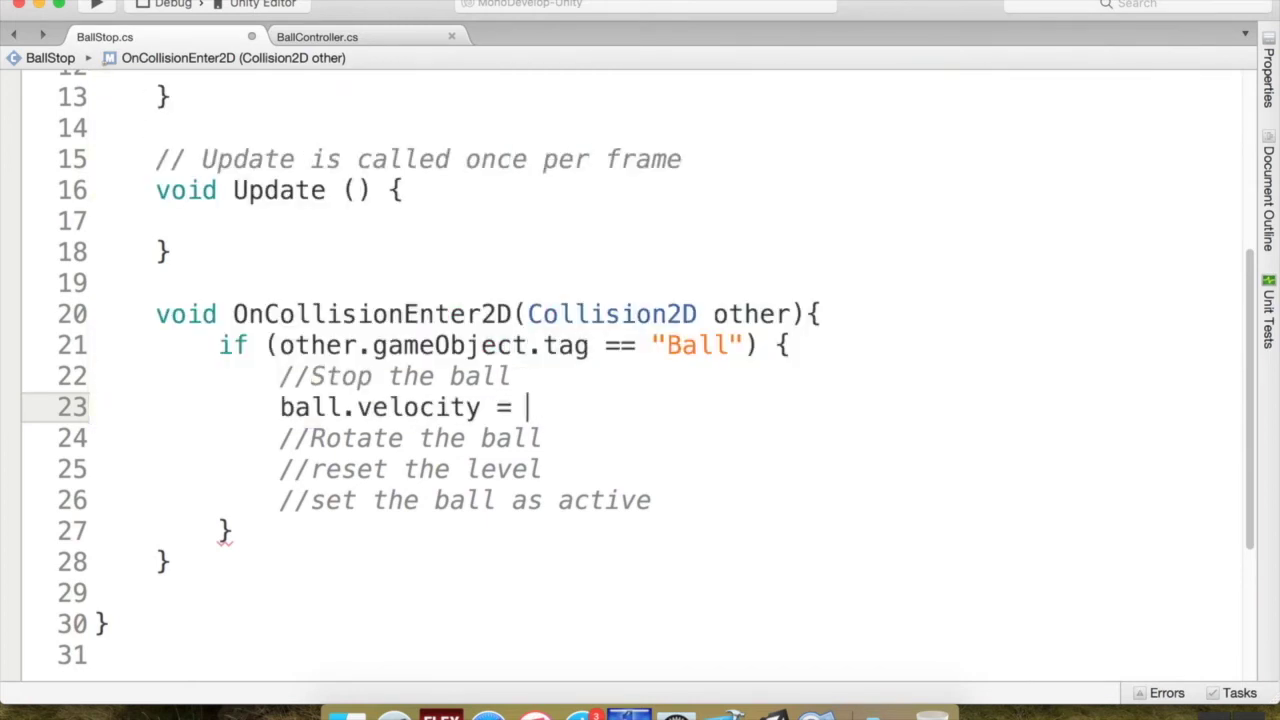
{"action": "left_click", "coordinate": [336, 37]}
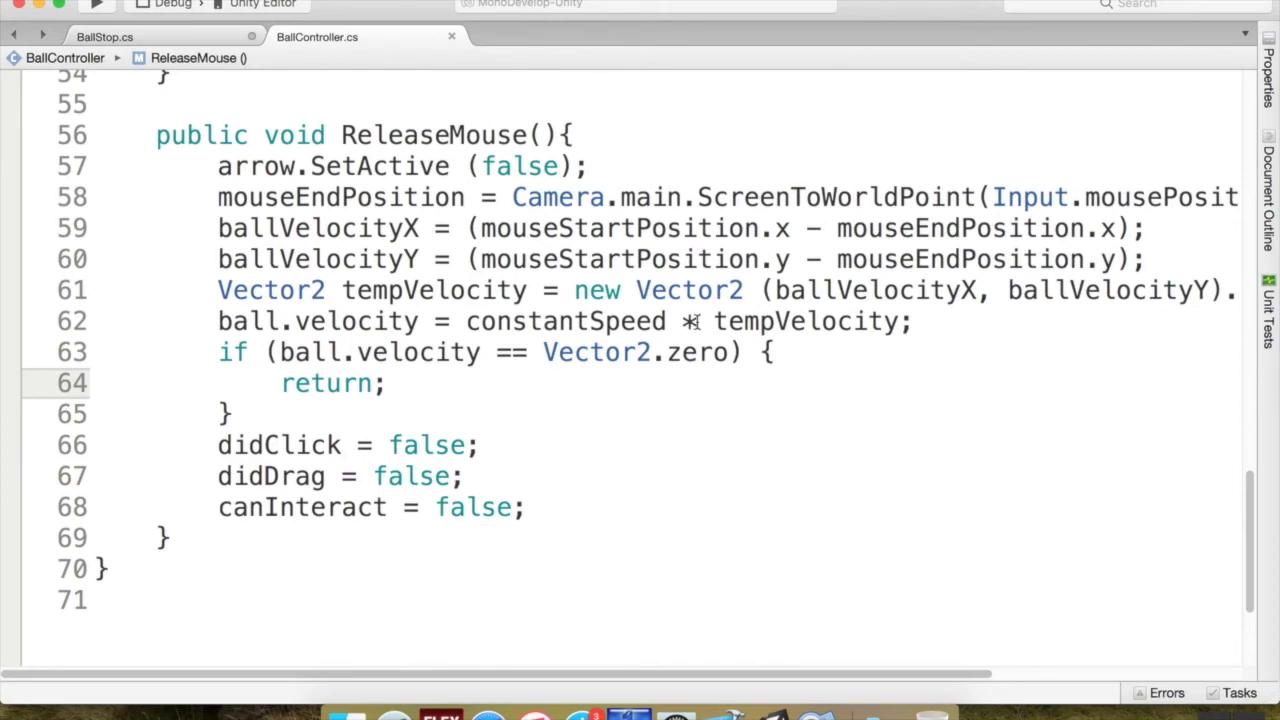
{"action": "left_click", "coordinate": [195, 38]}
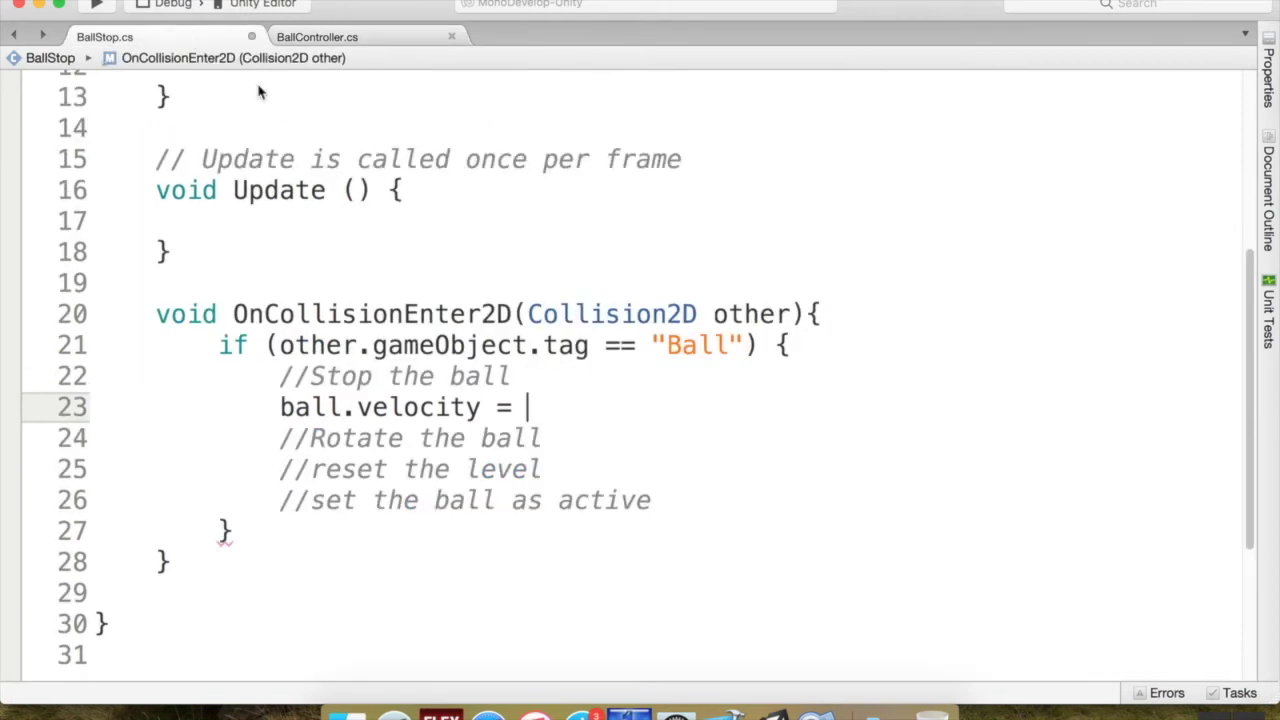
- Complete line 23 as ball.velocity = Vector2.zero;, then erase it to try another form
{"action": "type", "text": "Vec"}
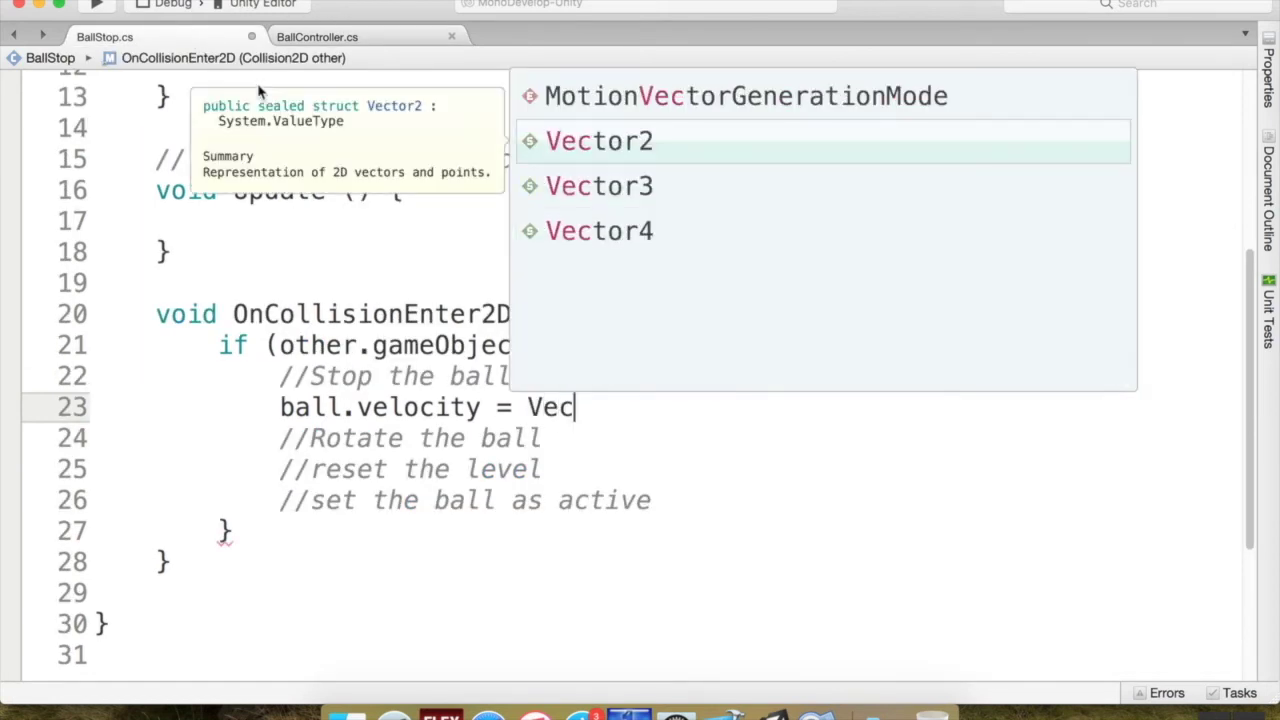
{"action": "key", "text": "Return"}
{"action": "type", "text": "."}
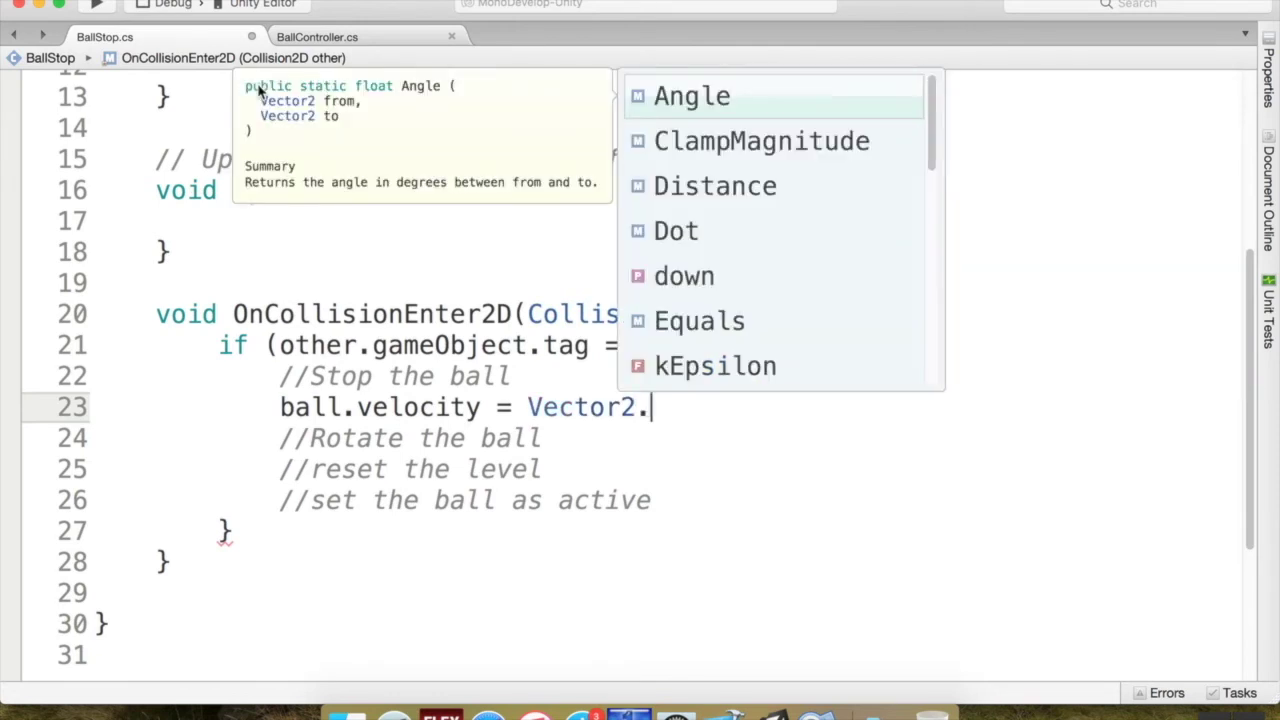
{"action": "type", "text": "ze"}
{"action": "key", "text": "Return"}
{"action": "type", "text": ";"}
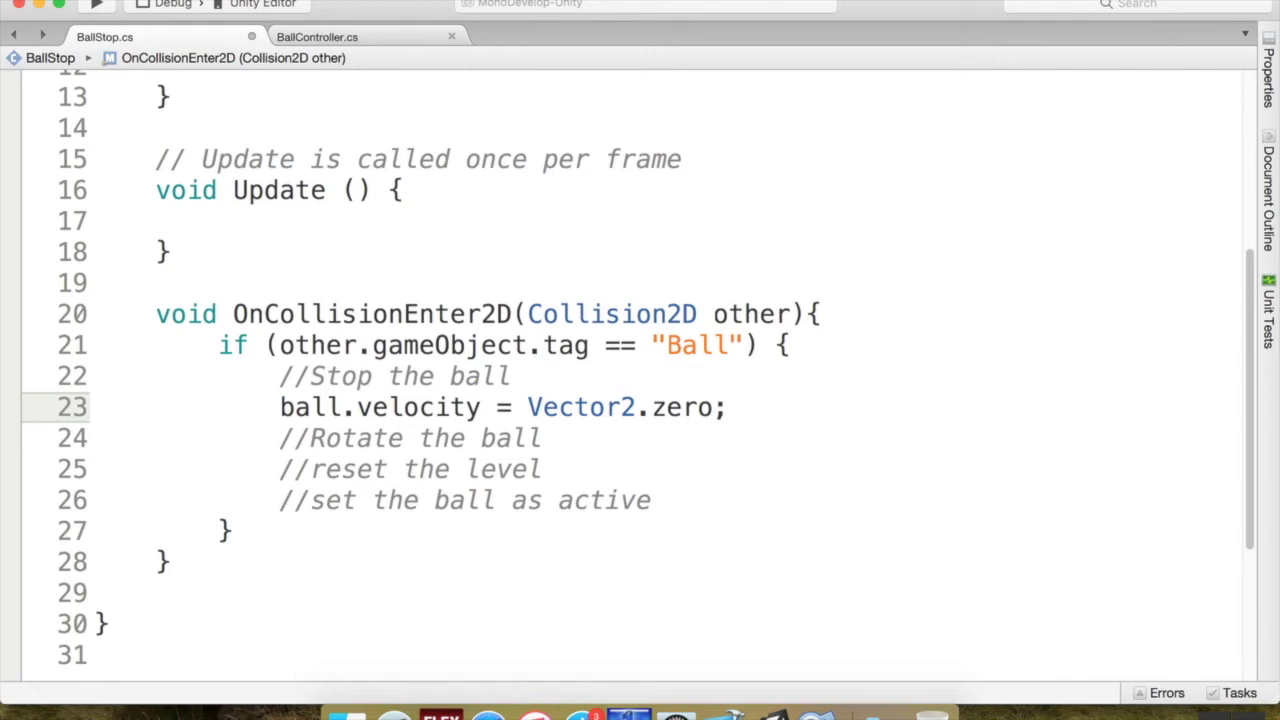
{"action": "key", "text": "BackSpace"}
{"action": "key", "text": "BackSpace"}
{"action": "key", "text": "BackSpace"}
{"action": "key", "text": "BackSpace"}
{"action": "key", "text": "BackSpace"}
{"action": "key", "text": "BackSpace"}
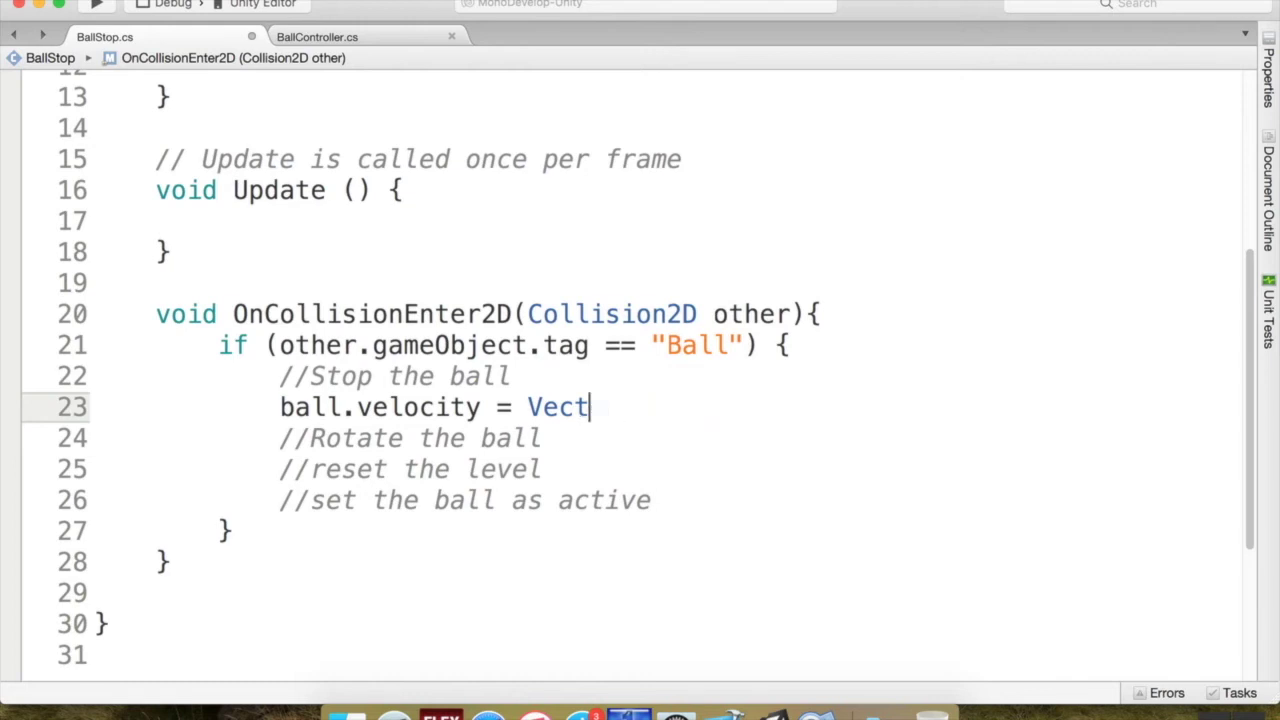
{"action": "key", "text": "BackSpace"}
{"action": "key", "text": "BackSpace"}
{"action": "key", "text": "BackSpace"}
{"action": "key", "text": "BackSpace"}
- Try new Vector2(0f, 0f) as the velocity instead, then delete it
{"action": "type", "text": "new"}
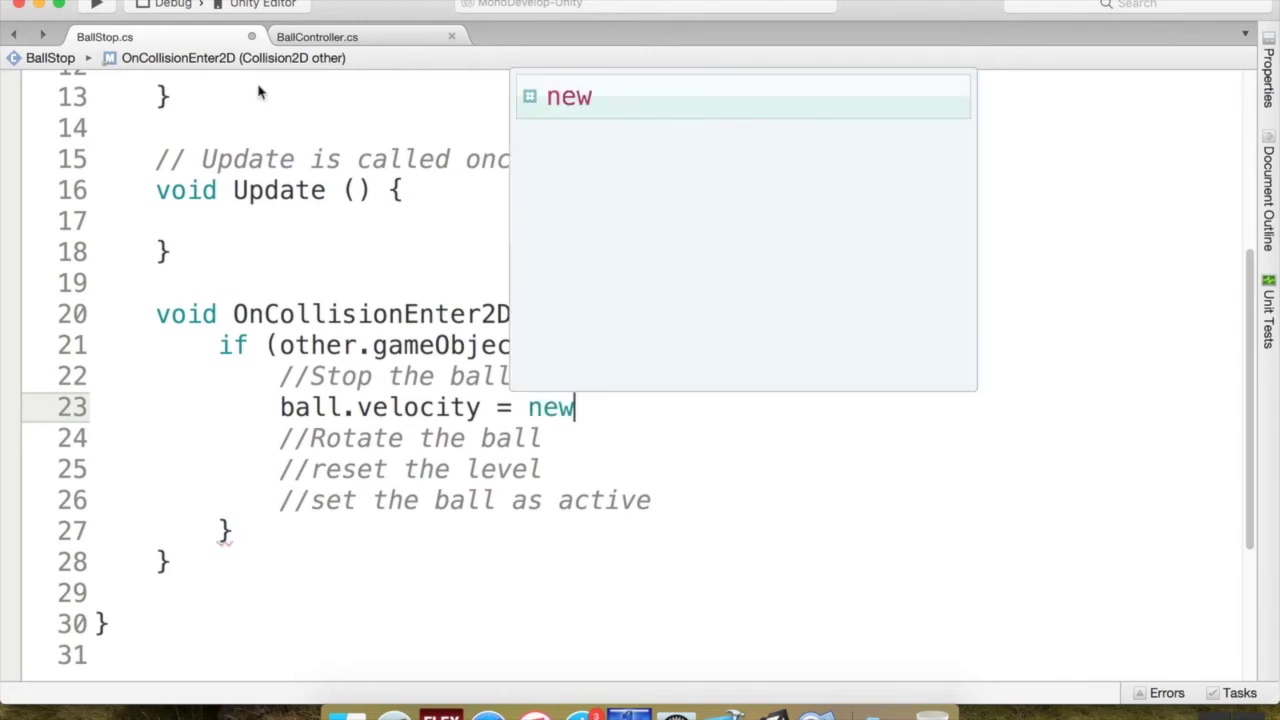
{"action": "type", "text": " Ve"}
{"action": "key", "text": "Return"}
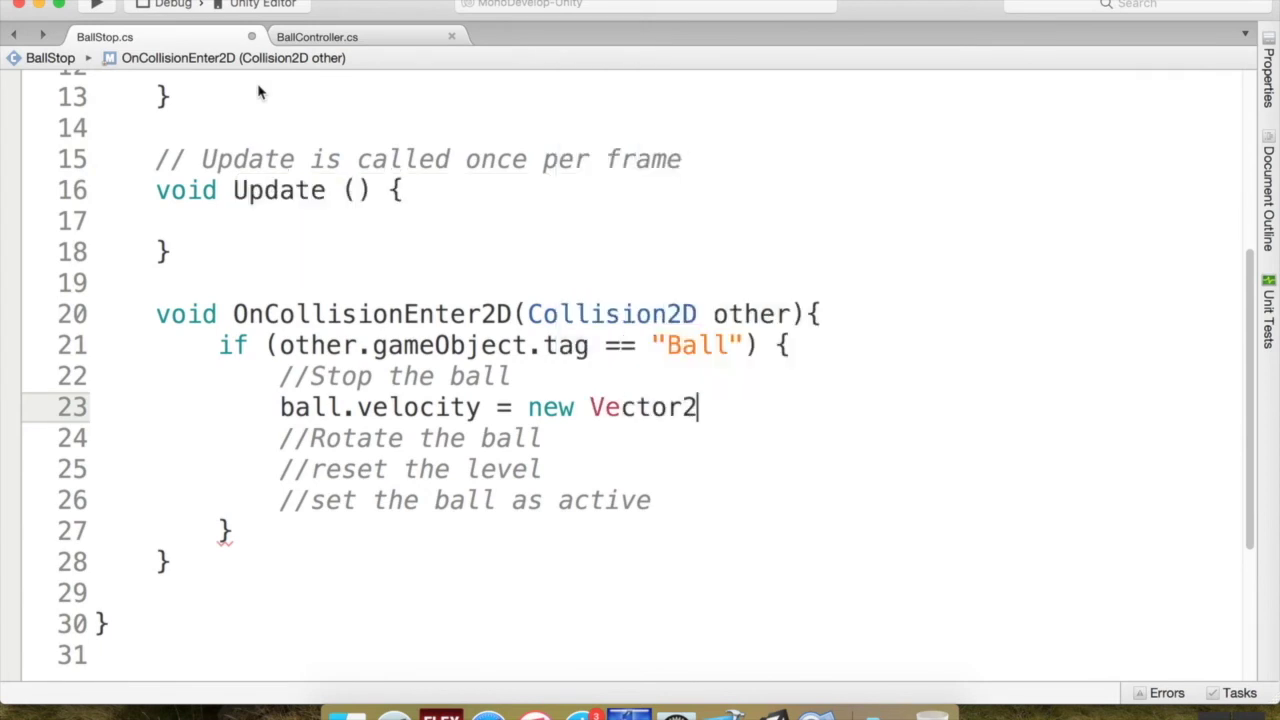
{"action": "type", "text": "(0, "}
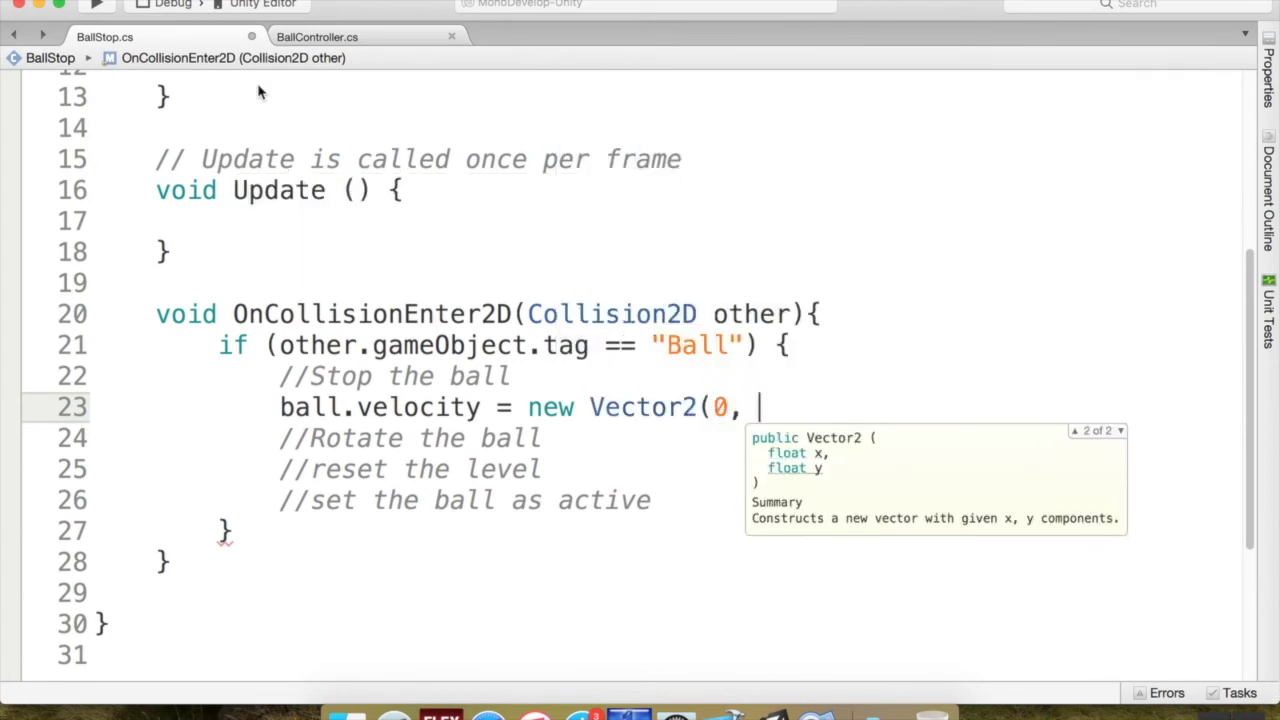
{"action": "type", "text": "0"}
{"action": "key", "text": "BackSpace"}
{"action": "key", "text": "BackSpace"}
{"action": "key", "text": "BackSpace"}
{"action": "type", "text": "f, 0f);"}
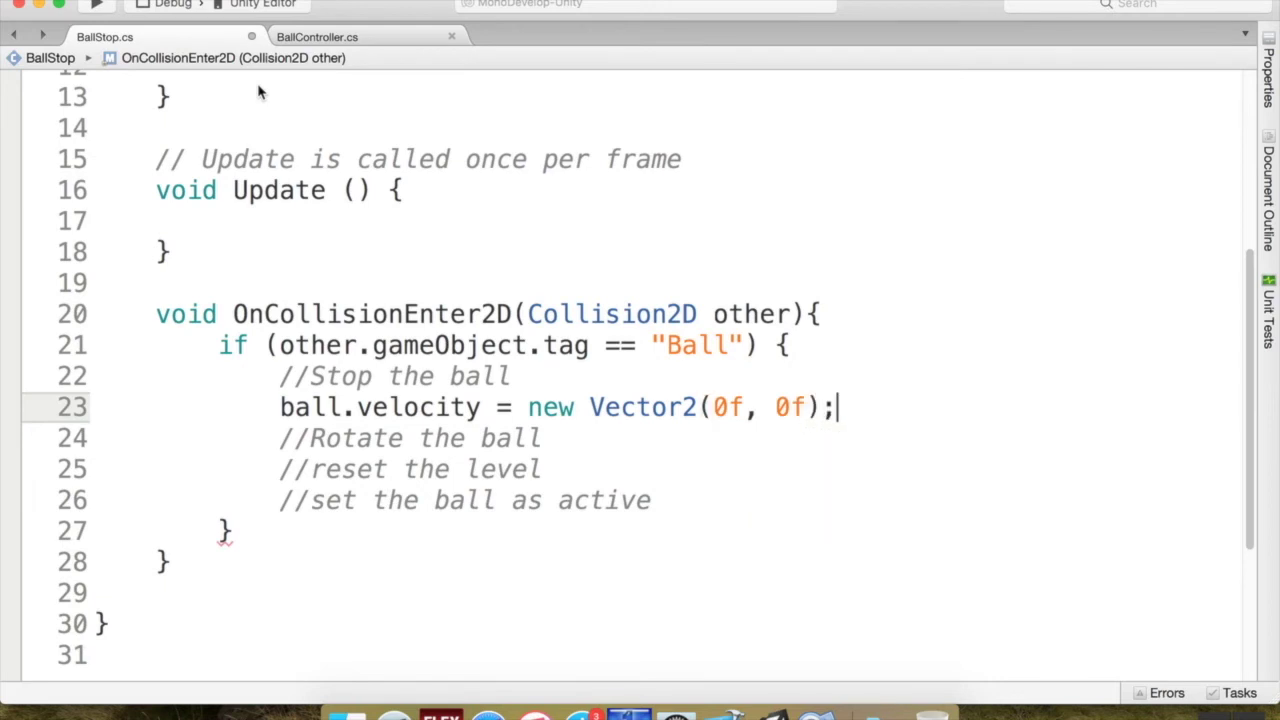
{"action": "key", "text": "Left"}
{"action": "key", "text": "BackSpace"}
{"action": "key", "text": "BackSpace"}
{"action": "key", "text": "BackSpace"}
{"action": "key", "text": "BackSpace"}
{"action": "key", "text": "BackSpace"}
{"action": "key", "text": "BackSpace"}
{"action": "key", "text": "BackSpace"}
{"action": "key", "text": "BackSpace"}
{"action": "key", "text": "BackSpace"}
{"action": "key", "text": "BackSpace"}
{"action": "key", "text": "BackSpace"}
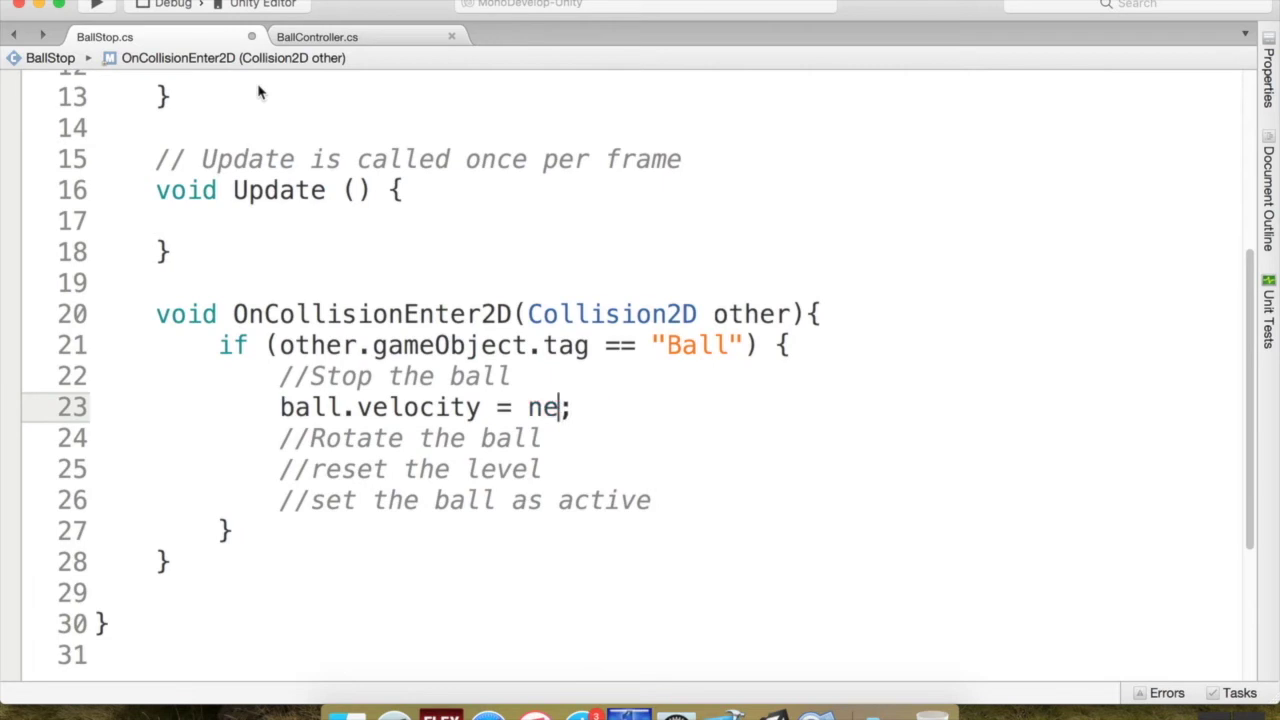
{"action": "key", "text": "BackSpace"}
{"action": "key", "text": "BackSpace"}
- Restore ball.velocity = Vector2.zero, add a line after the last comment, and return to Unity
{"action": "type", "text": "Vect"}
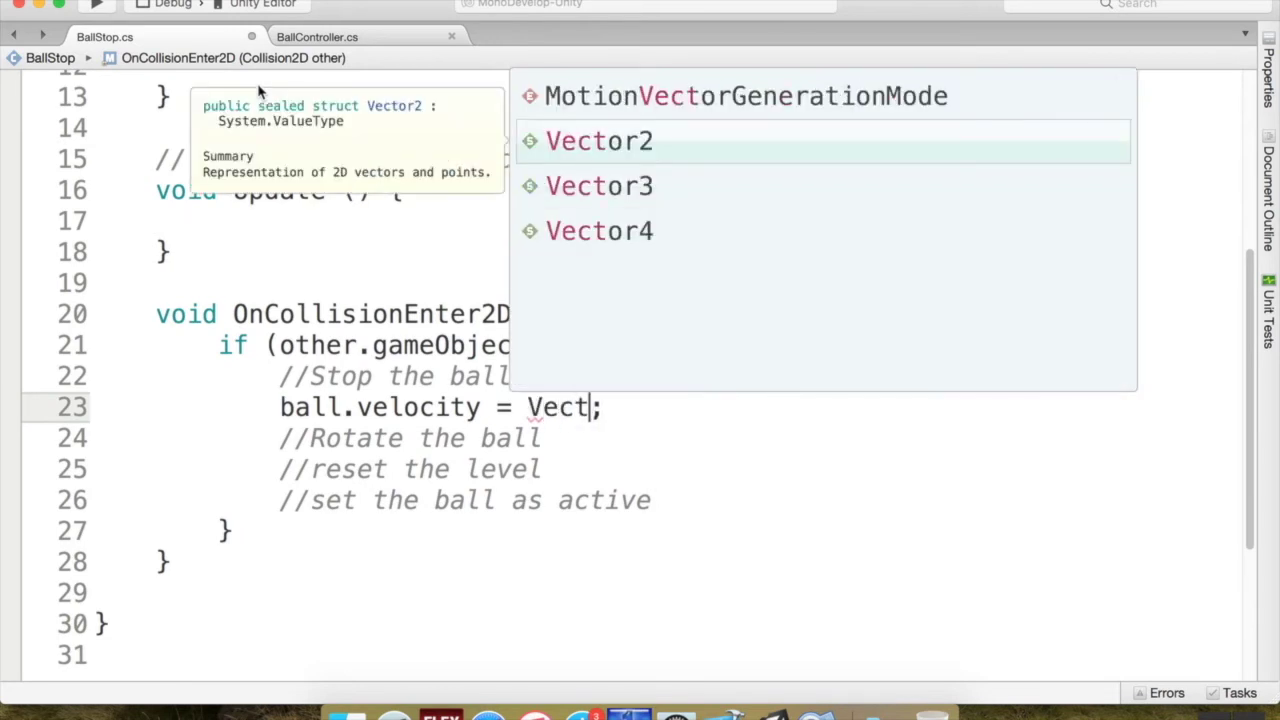
{"action": "type", "text": "or"}
{"action": "key", "text": "Escape"}
{"action": "type", "text": "2.z"}
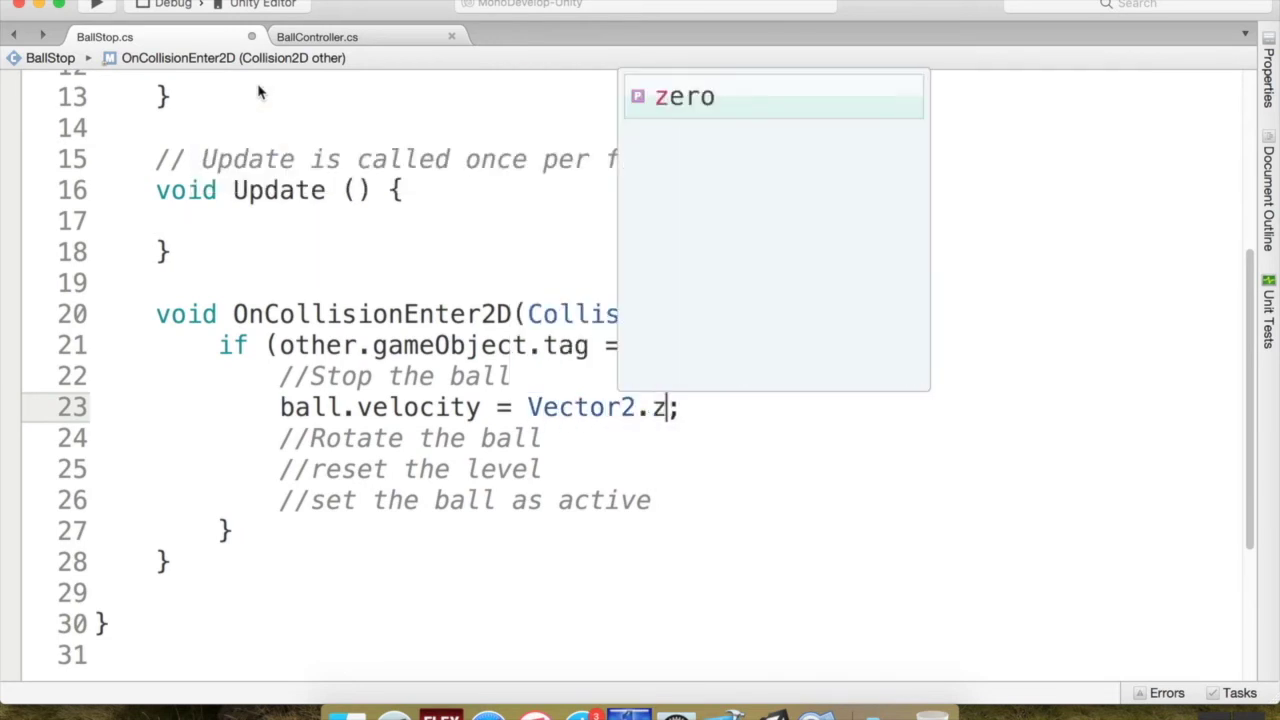
{"action": "key", "text": "Return"}
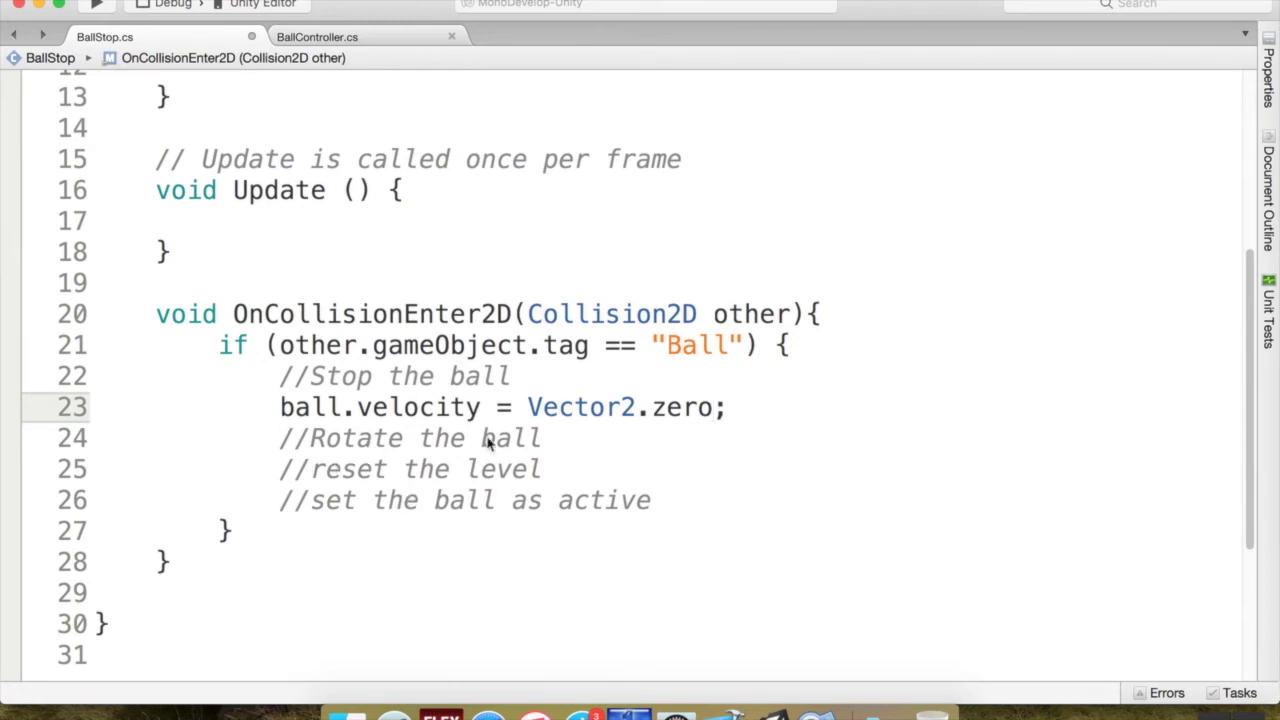
{"action": "left_click", "coordinate": [688, 502]}
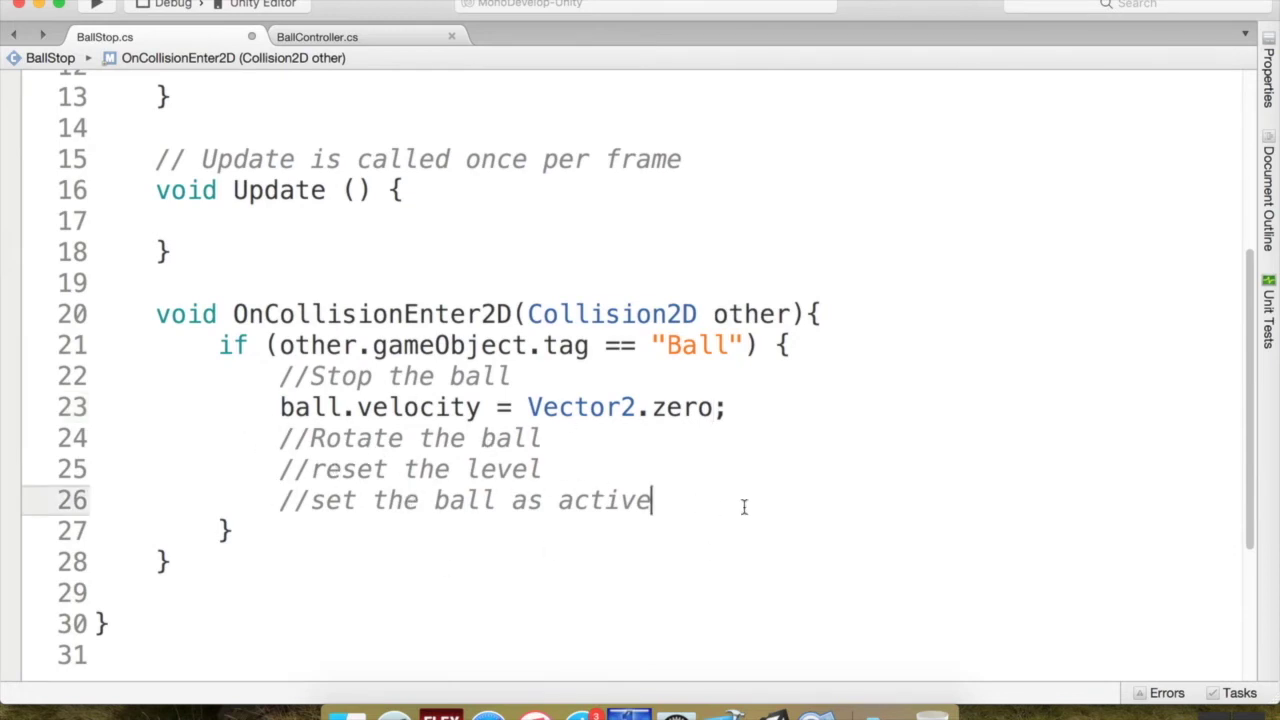
{"action": "key", "text": "Return"}
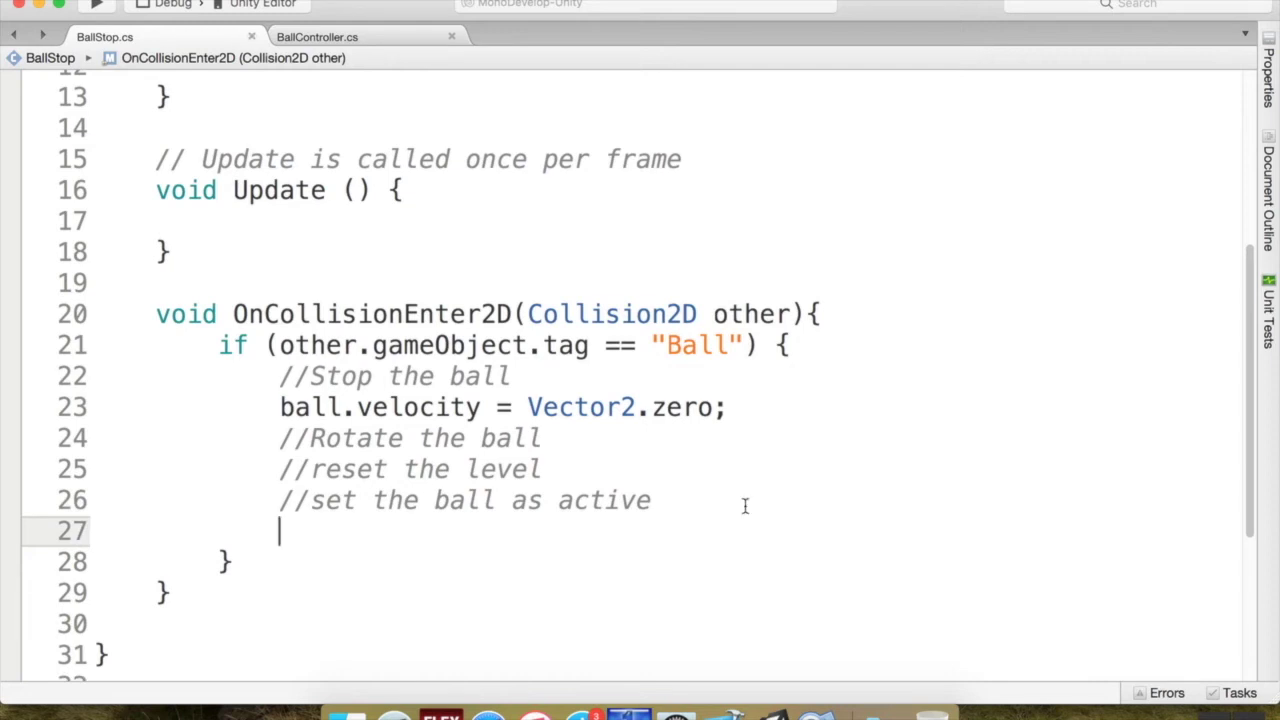
{"action": "left_click", "coordinate": [773, 712]}
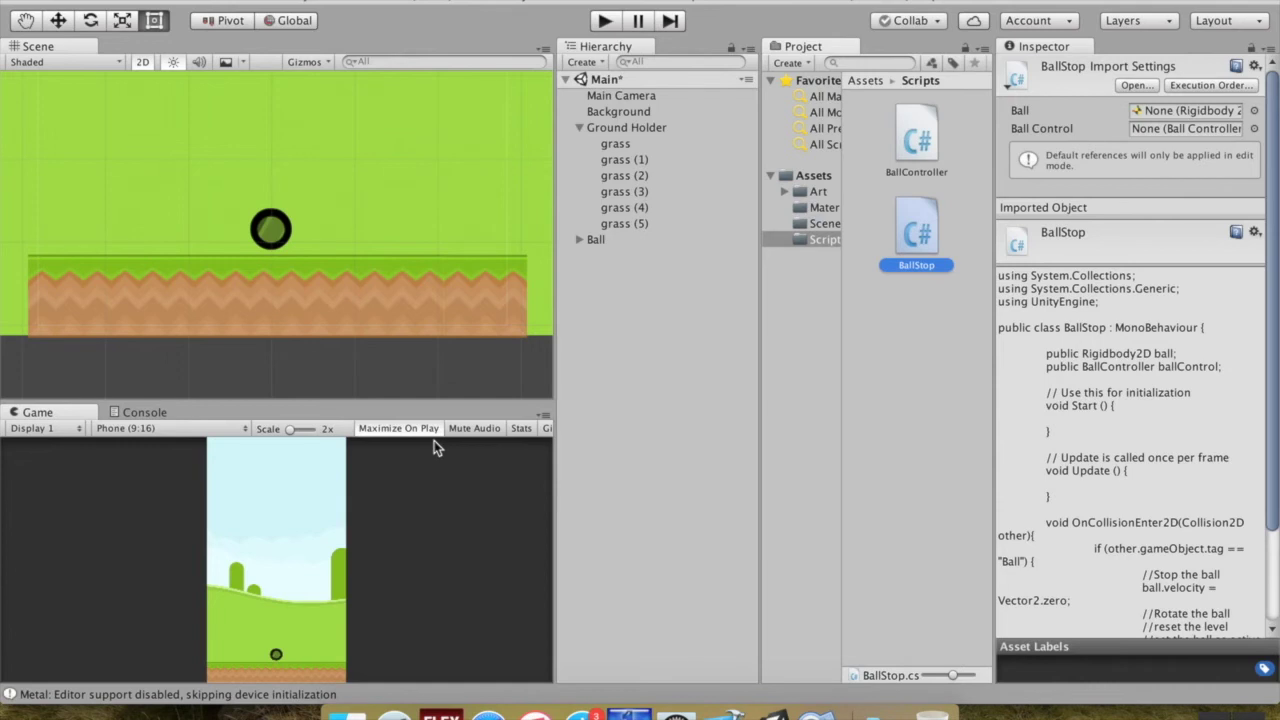
- Enlarge the game view, then test-play by aiming and launching the ball onto the grass
{"action": "left_click_drag", "start_coordinate": [408, 397], "coordinate": [434, 250]}
{"action": "left_click", "coordinate": [604, 20]}
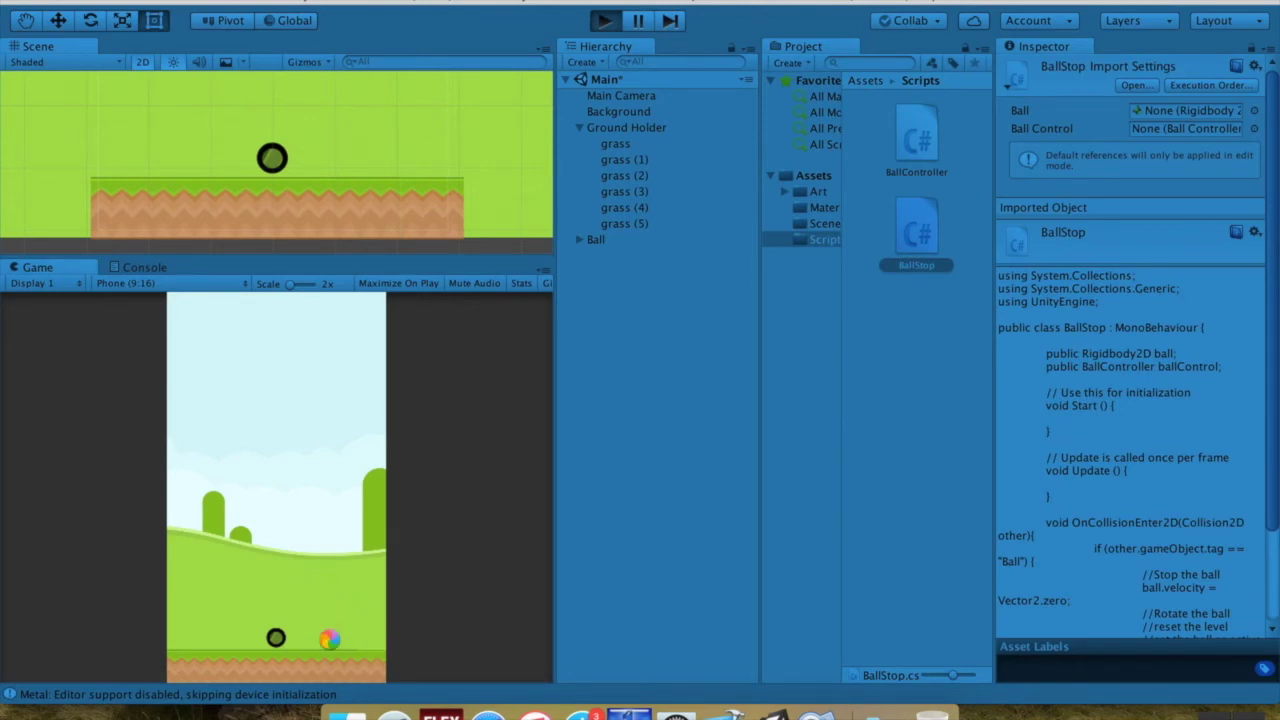
{"action": "left_click_drag", "start_coordinate": [282, 647], "coordinate": [228, 596]}
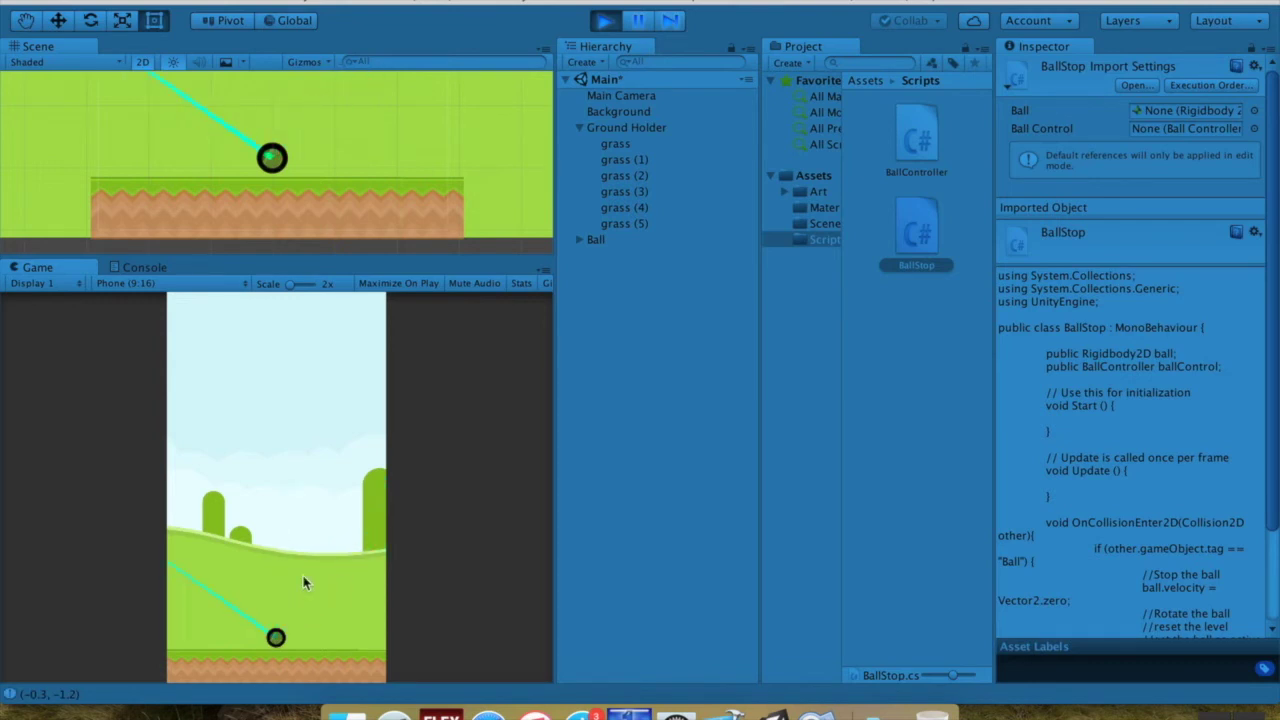
{"action": "left_click_drag", "start_coordinate": [228, 596], "coordinate": [220, 582]}
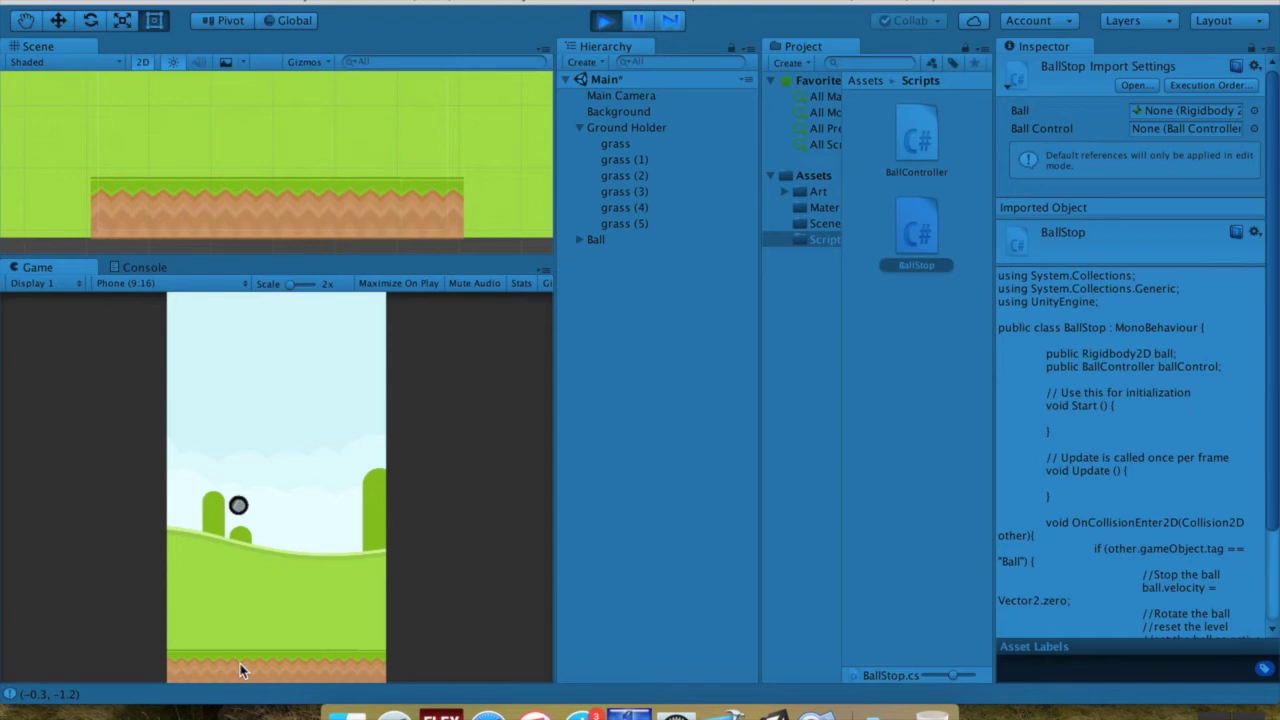
{"action": "left_click", "coordinate": [604, 20]}
- Attach the BallStop script to all six grass pieces, grass through grass (5)
{"action": "left_click", "coordinate": [632, 147]}
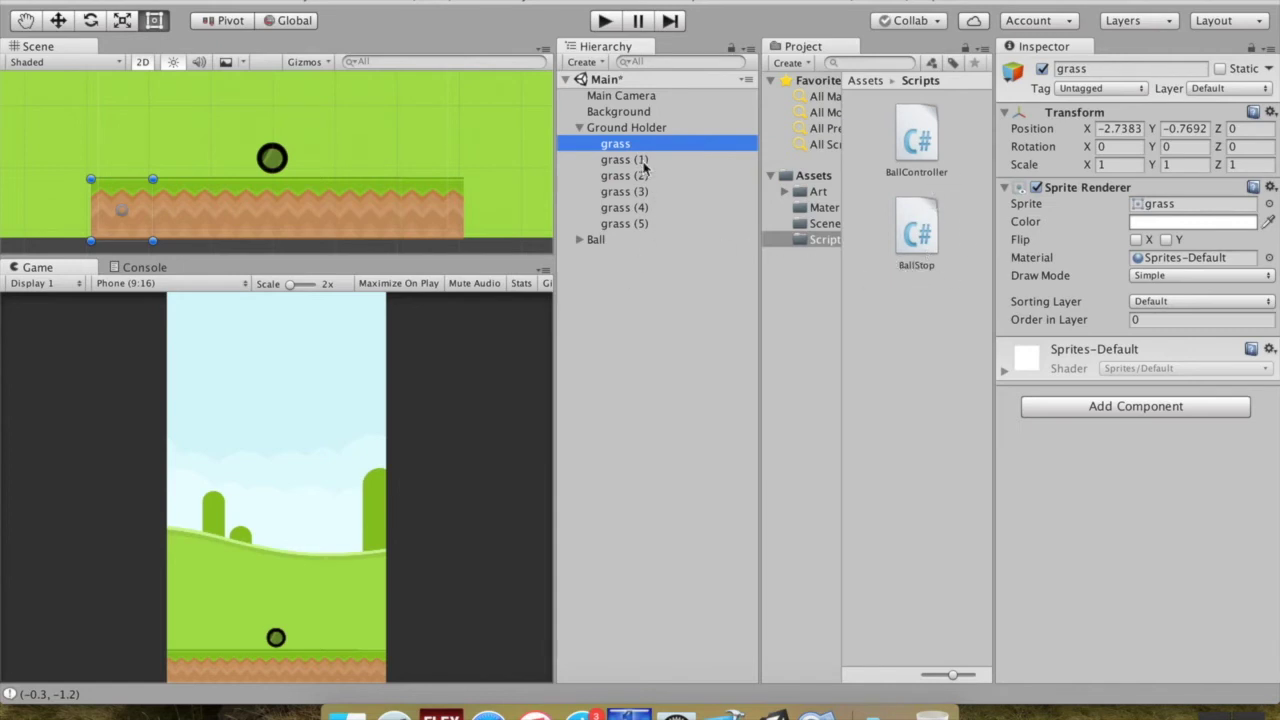
{"action": "left_click", "coordinate": [640, 224], "text": "shift"}
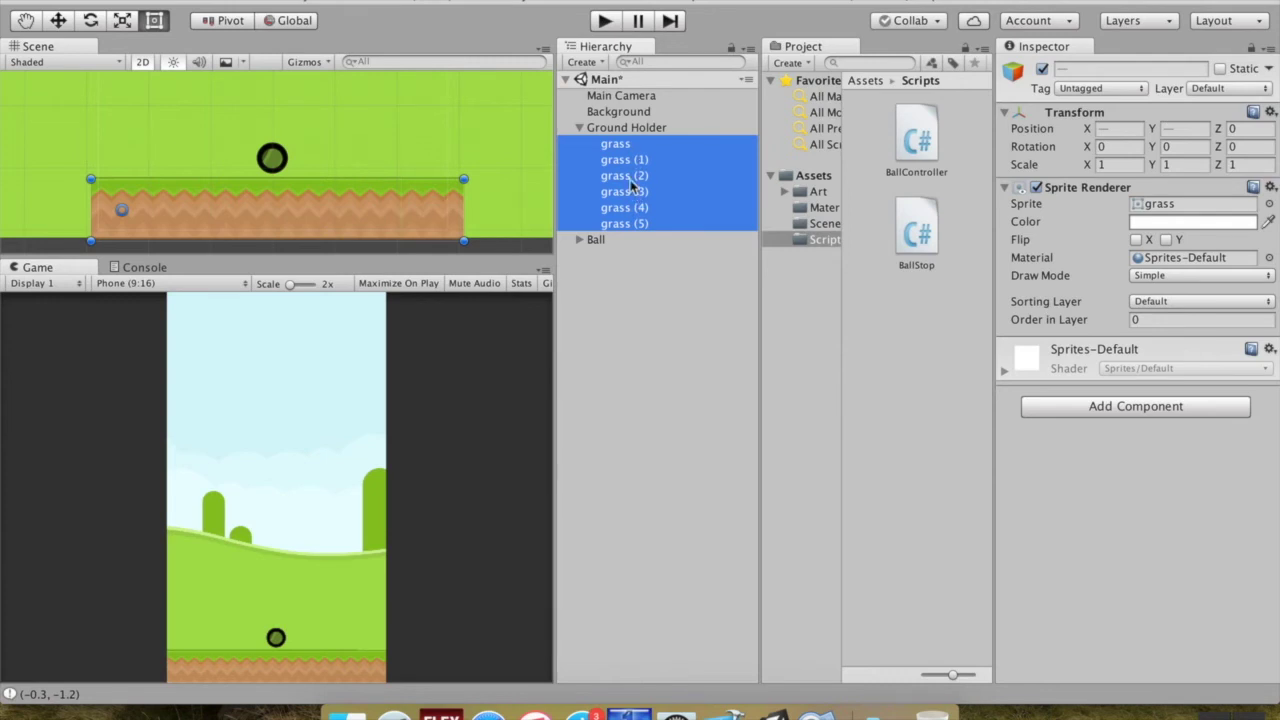
{"action": "left_click", "coordinate": [622, 161]}
{"action": "left_click", "coordinate": [620, 145]}
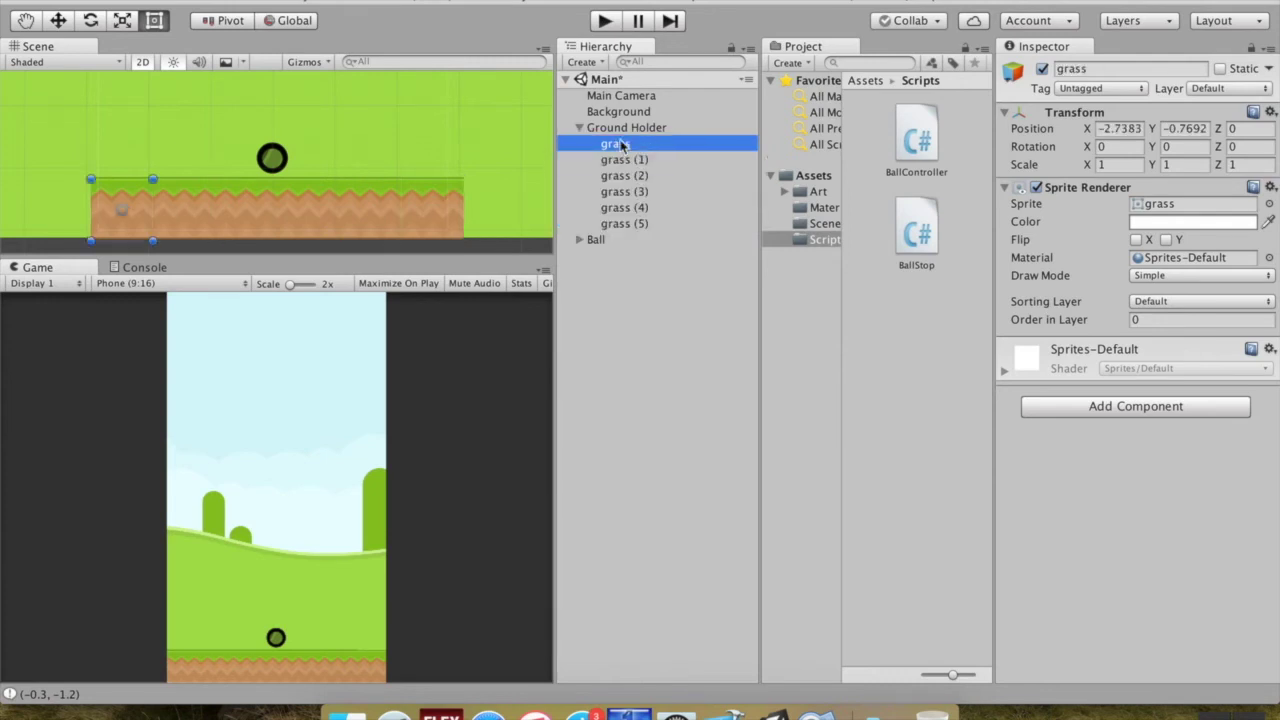
{"action": "left_click", "coordinate": [630, 192], "text": "super"}
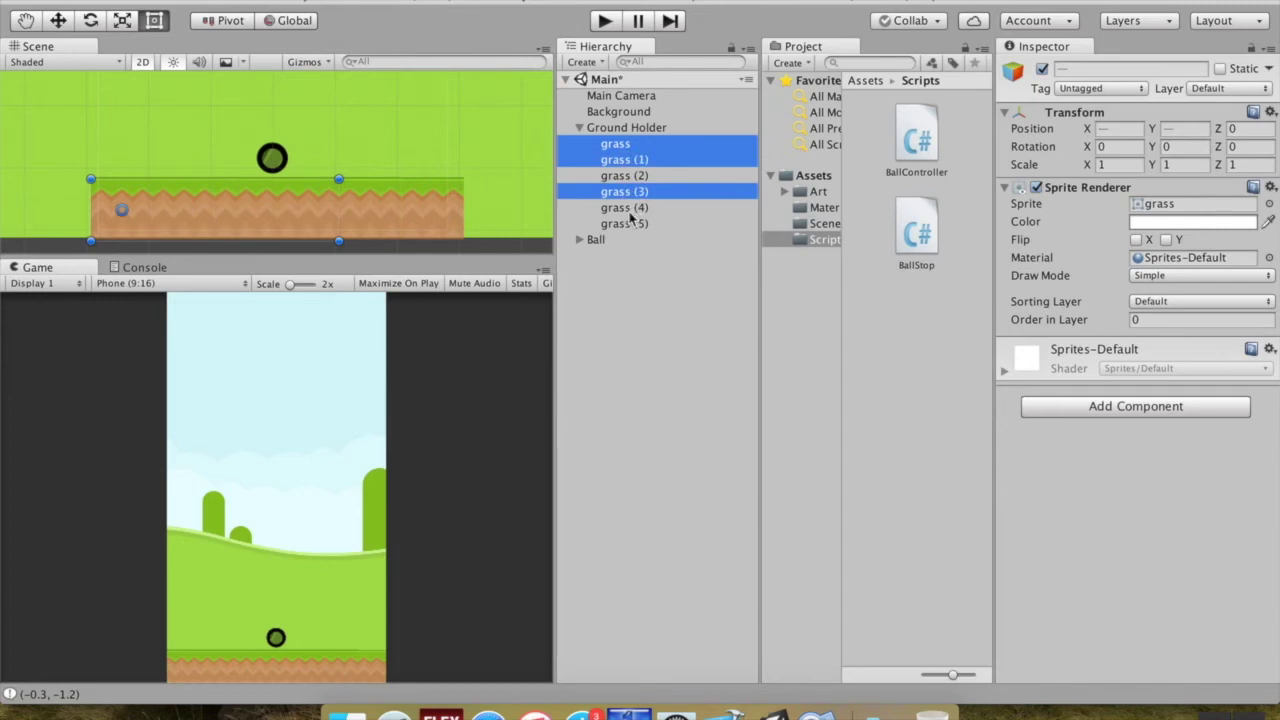
{"action": "left_click", "coordinate": [622, 148]}
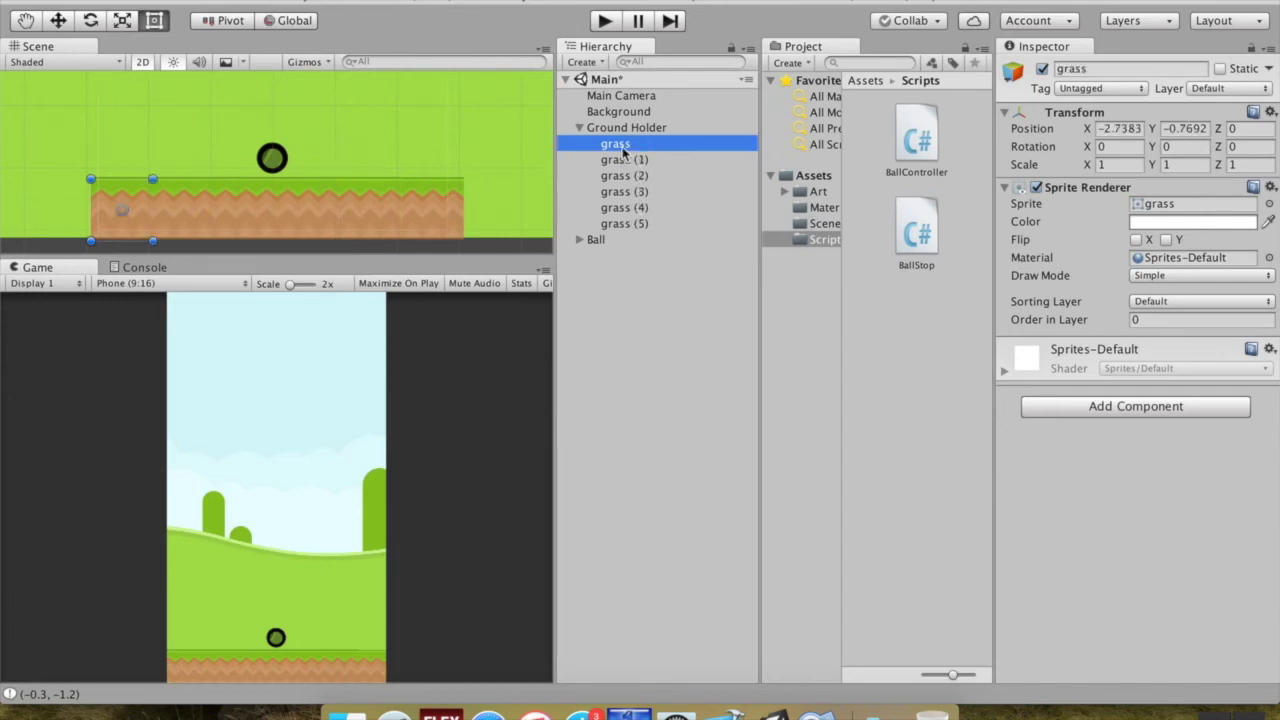
{"action": "left_click", "coordinate": [643, 225], "text": "shift"}
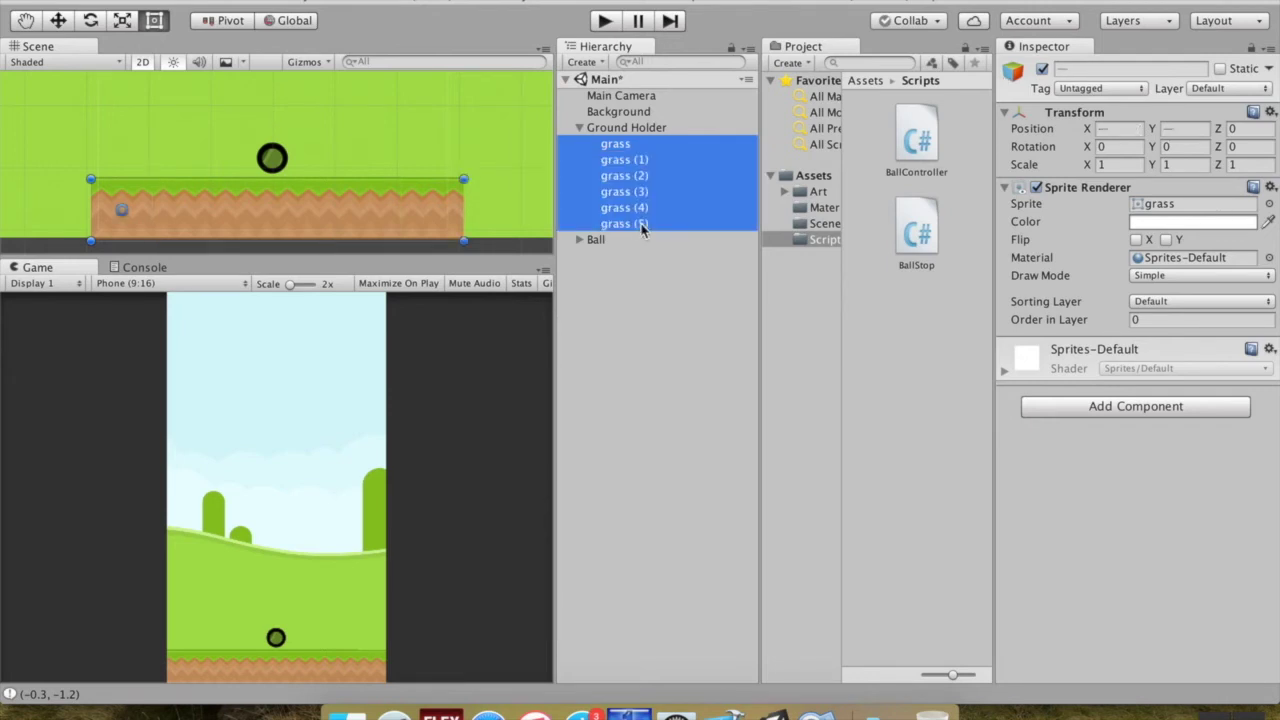
{"action": "left_click_drag", "start_coordinate": [918, 240], "coordinate": [1092, 485]}
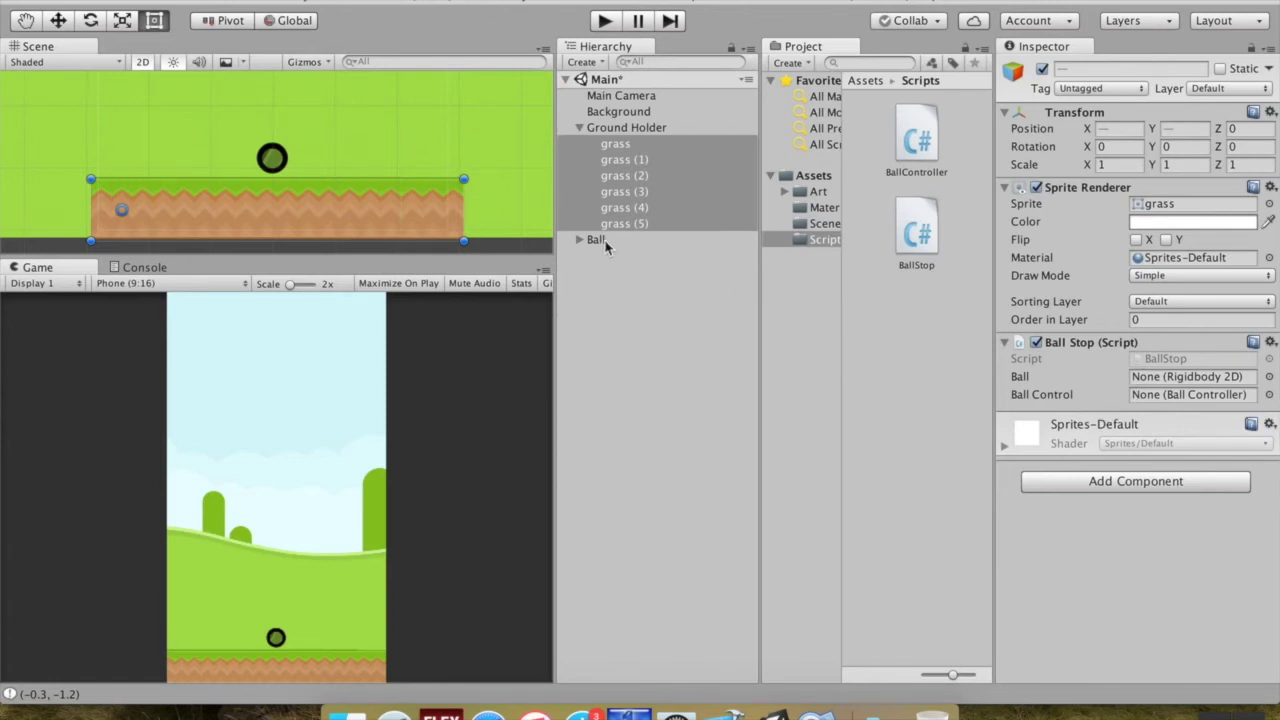
- Link the Ball object to BallStop's Ball and Ball Control fields
{"action": "left_click_drag", "start_coordinate": [595, 241], "coordinate": [1183, 390]}
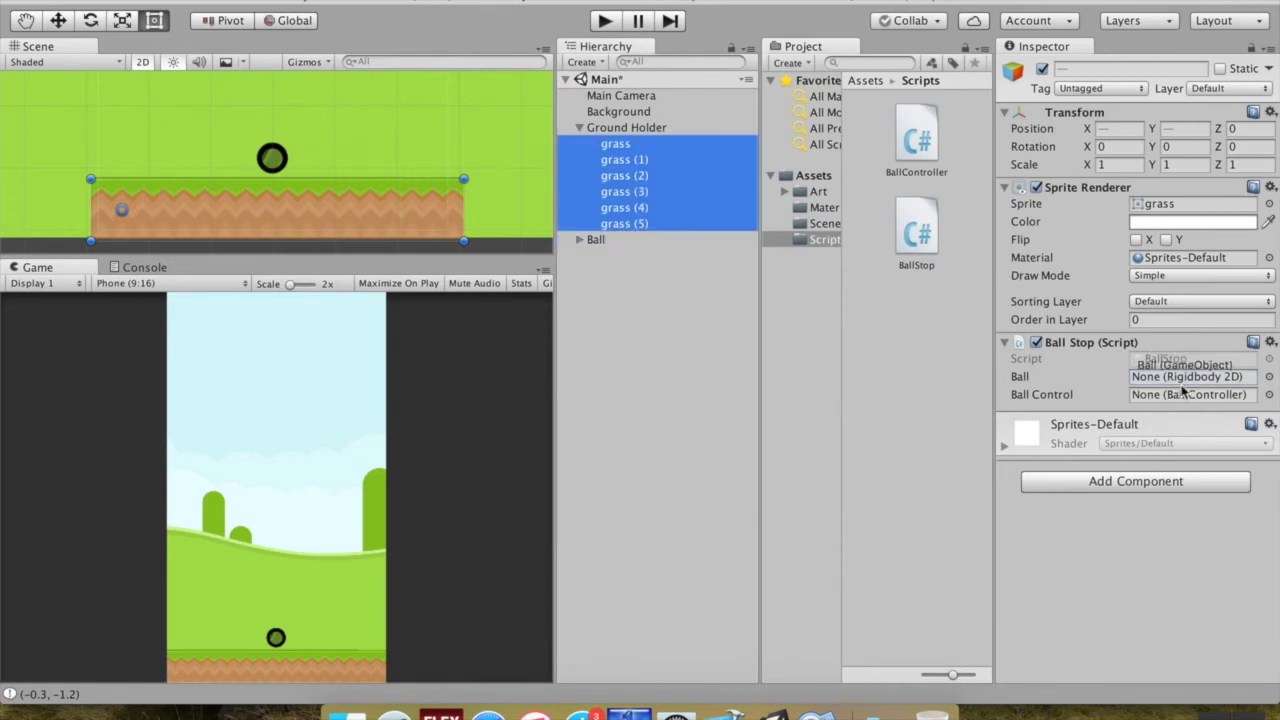
{"action": "left_click_drag", "start_coordinate": [1183, 390], "coordinate": [1190, 378]}
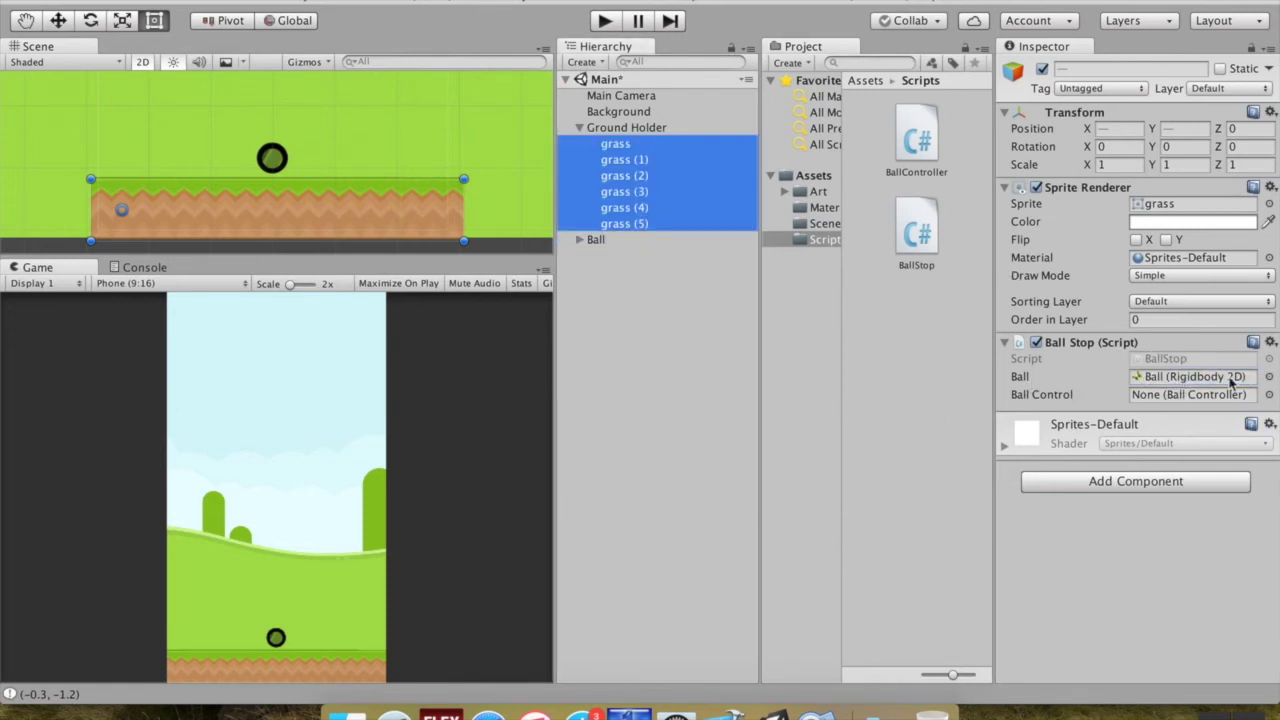
{"action": "left_click_drag", "start_coordinate": [605, 241], "coordinate": [1185, 394]}
- Test-launch the ball, stop, and check the Console messages
{"action": "left_click", "coordinate": [604, 20]}
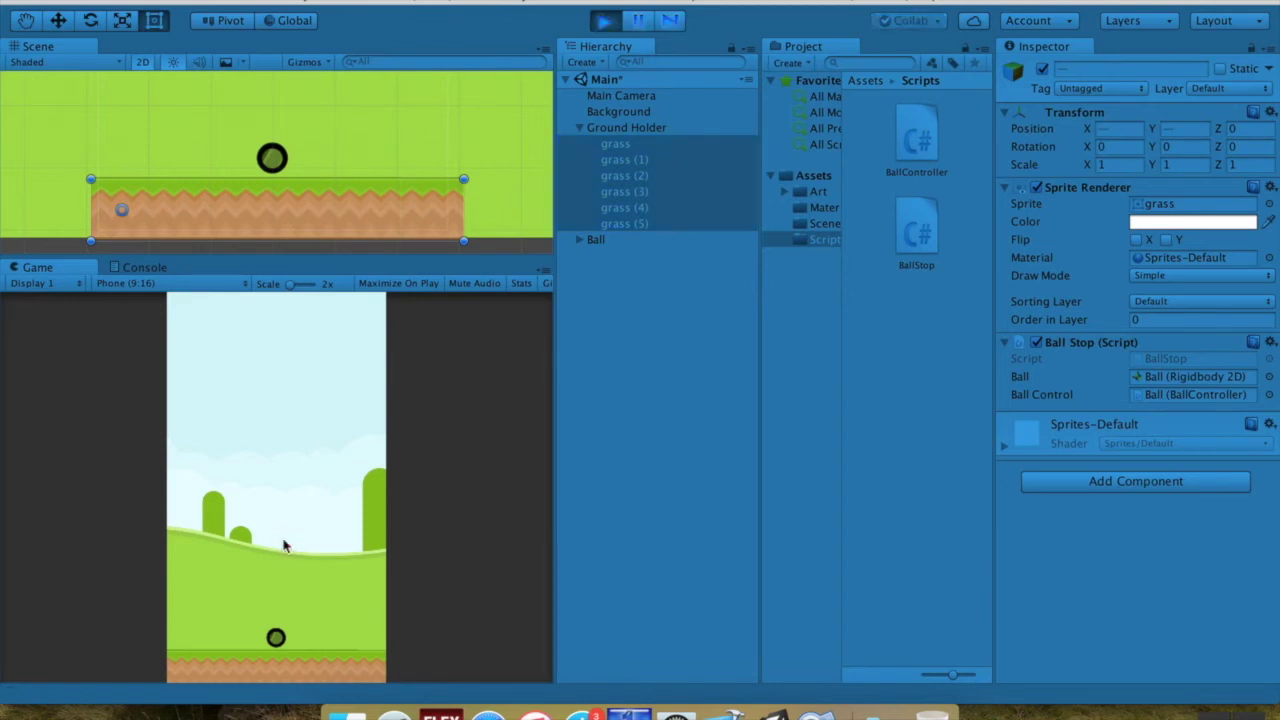
{"action": "left_click_drag", "start_coordinate": [286, 543], "coordinate": [250, 601]}
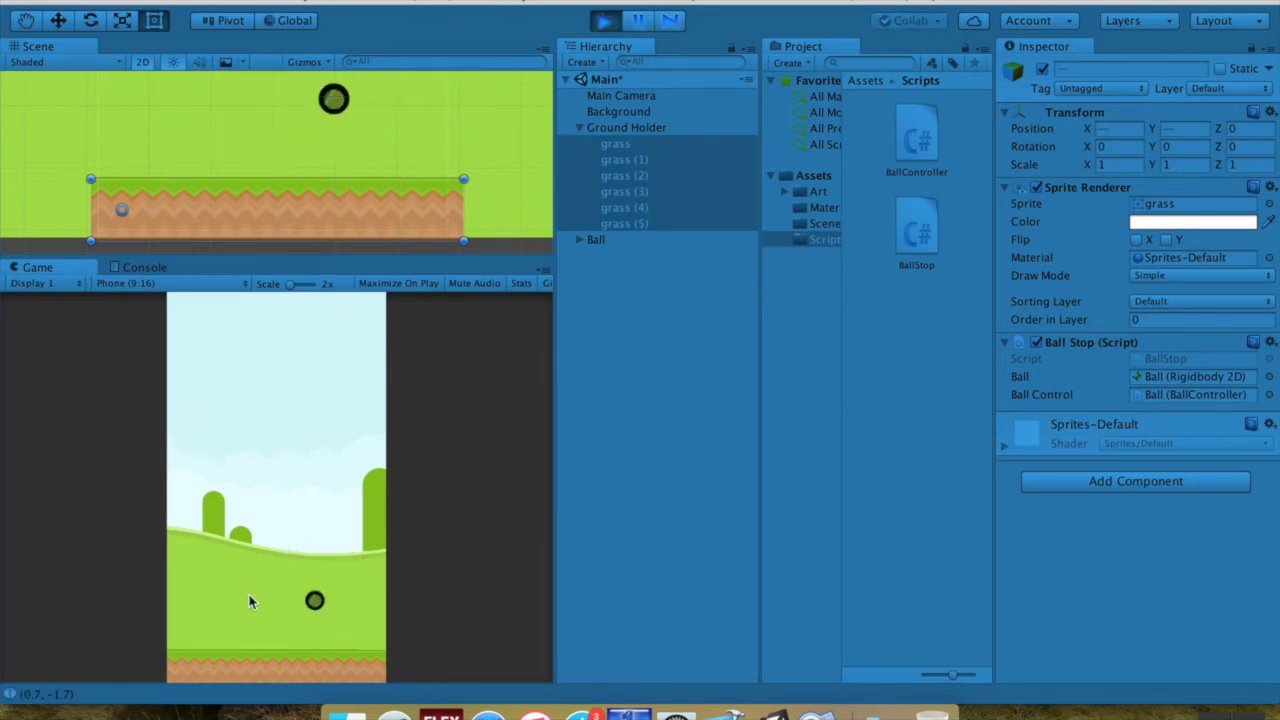
{"action": "left_click", "coordinate": [605, 20]}
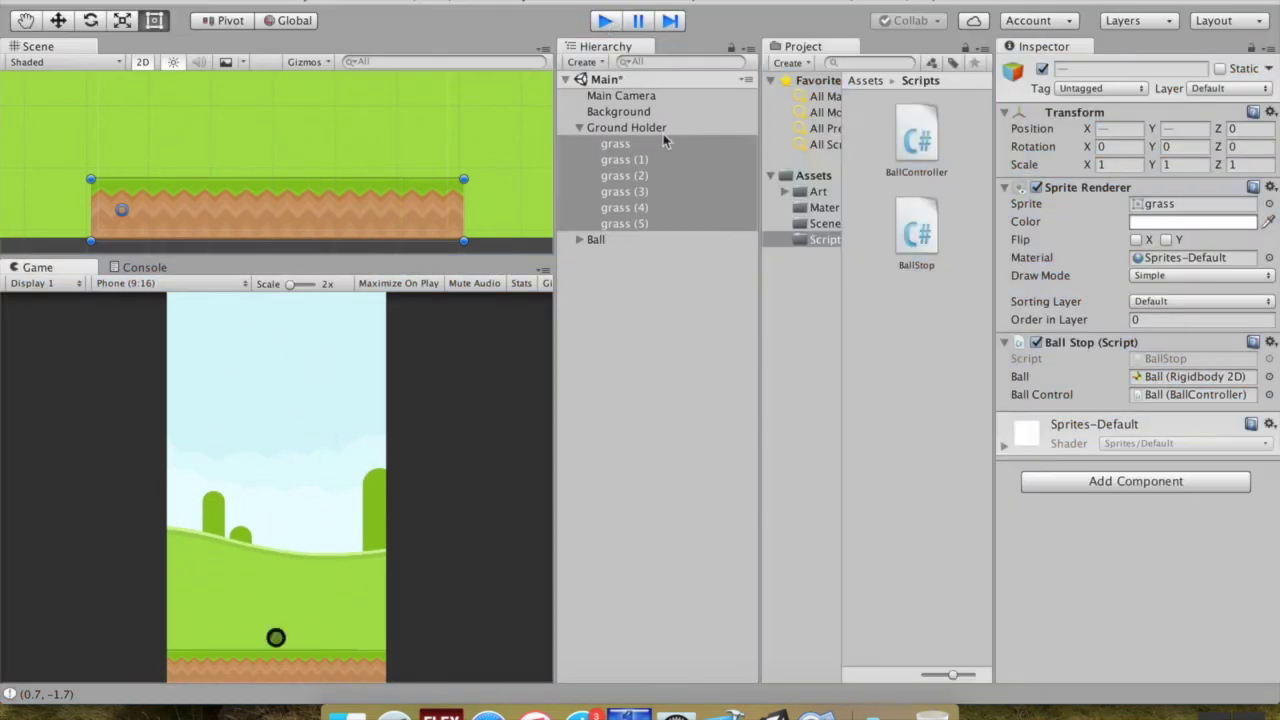
{"action": "left_click", "coordinate": [136, 269]}
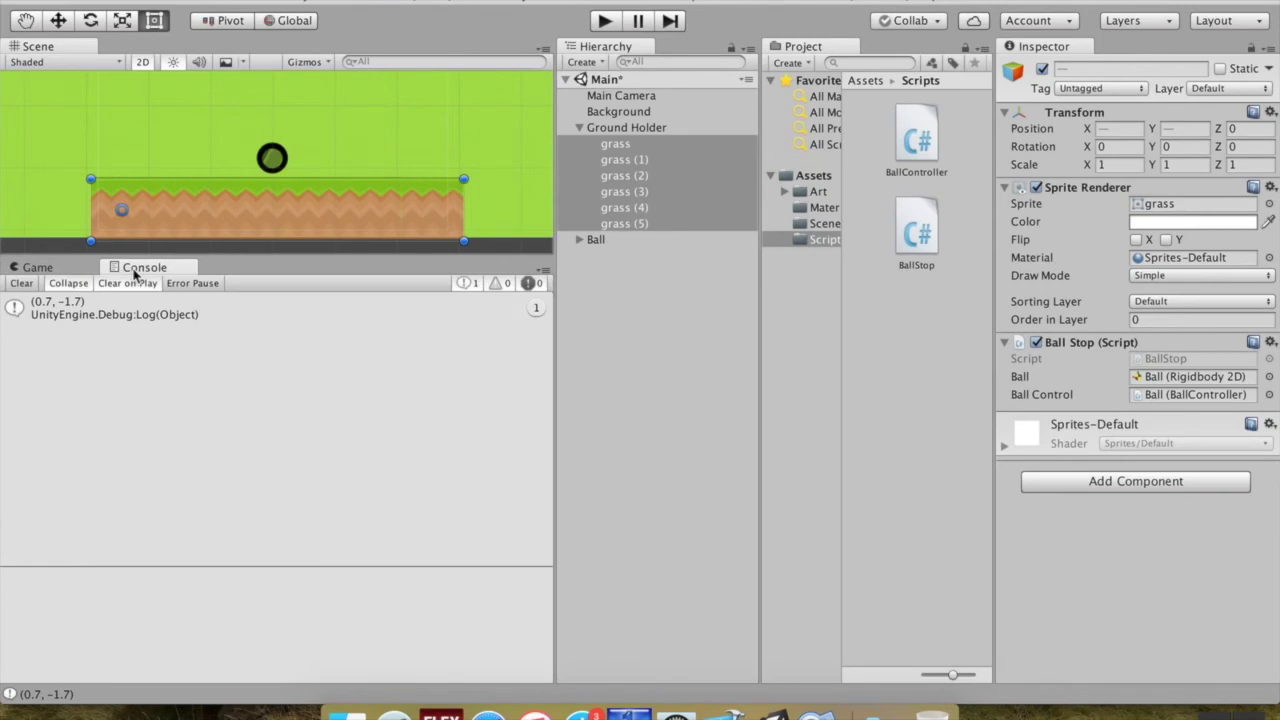
{"action": "left_click", "coordinate": [40, 268]}
- Review BallStop.cs, then inspect the Ball's Circle Collider 2D, Ground Holder, and first grass piece
{"action": "left_click", "coordinate": [817, 714]}
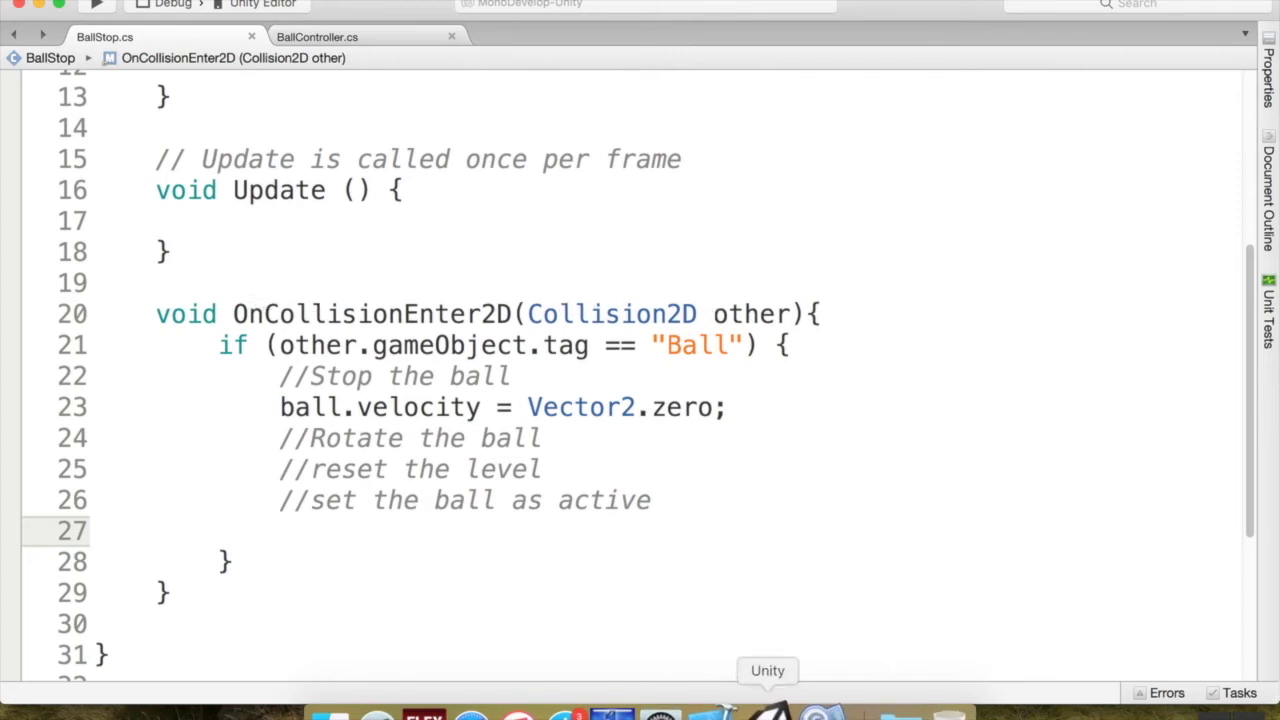
{"action": "left_click", "coordinate": [771, 712]}
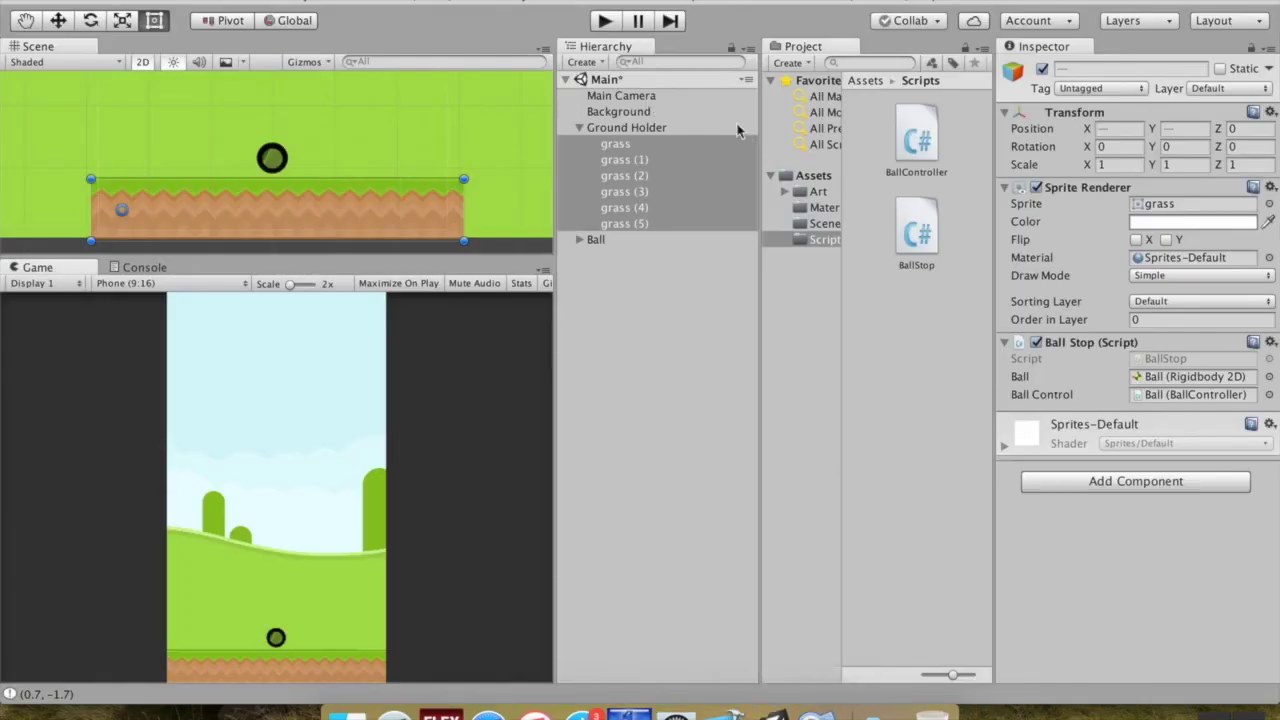
{"action": "left_click", "coordinate": [603, 240]}
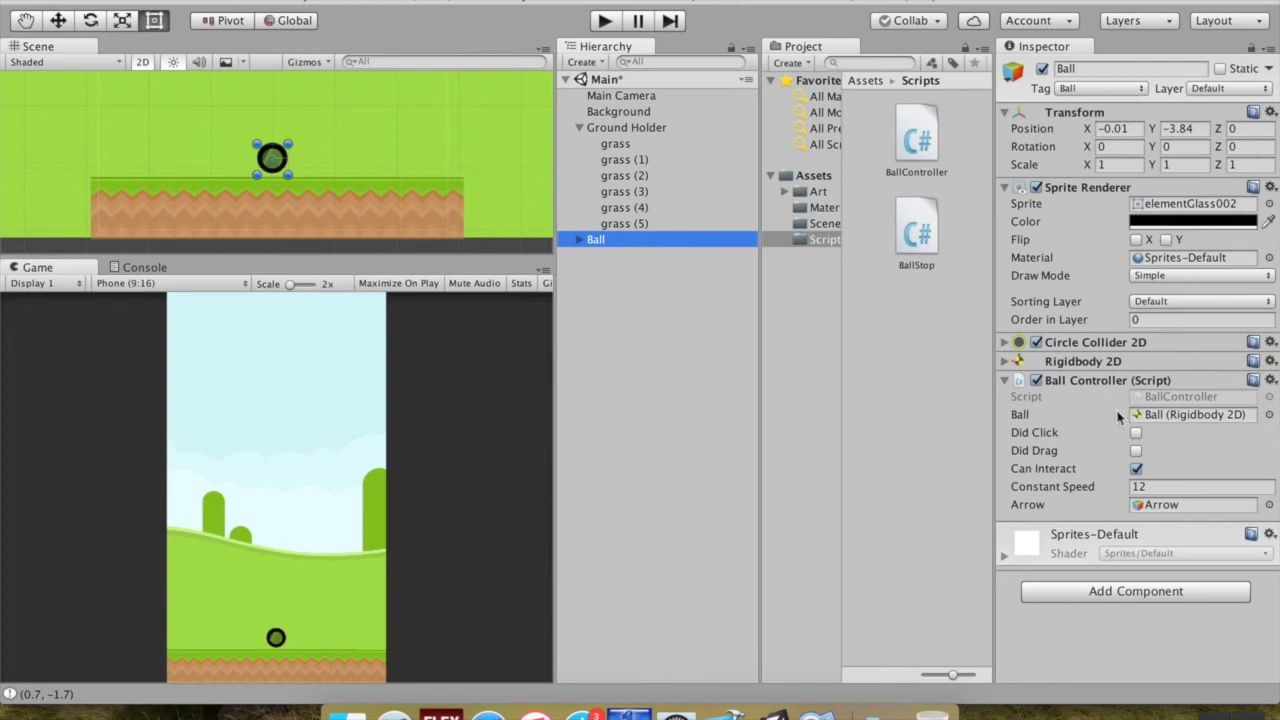
{"action": "left_click", "coordinate": [1005, 344]}
{"action": "left_click", "coordinate": [1004, 344]}
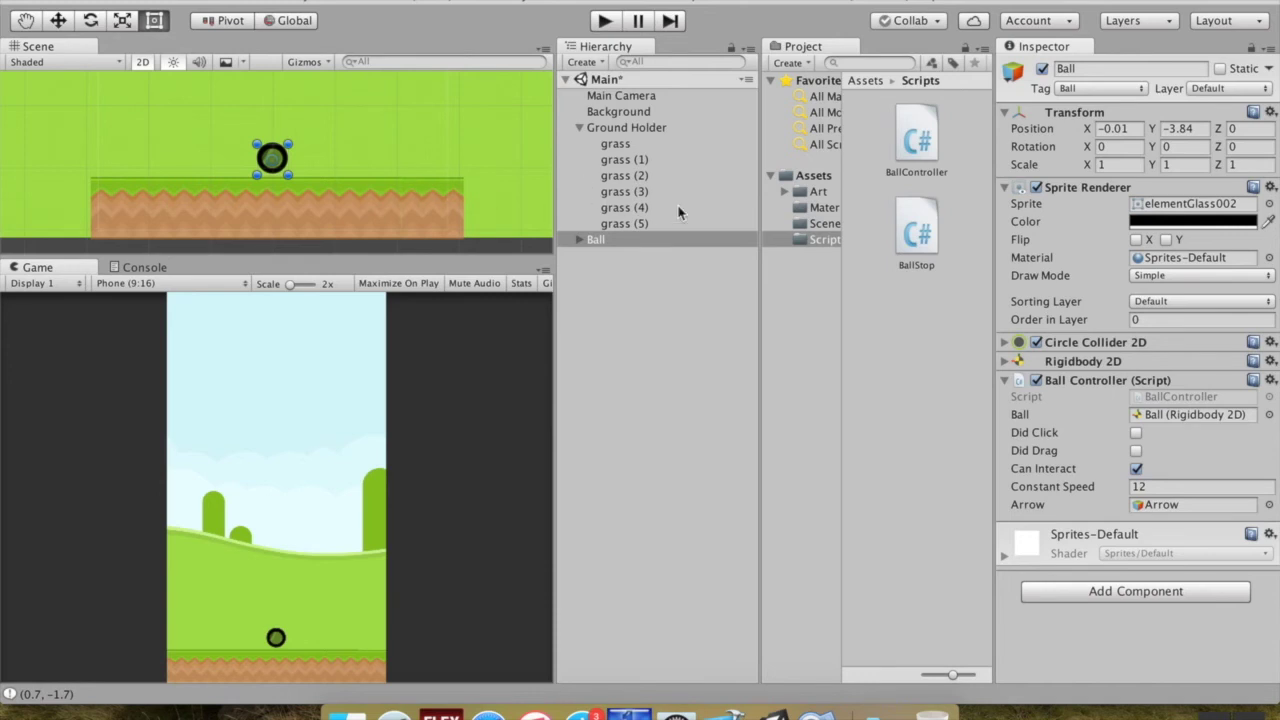
{"action": "left_click", "coordinate": [630, 130]}
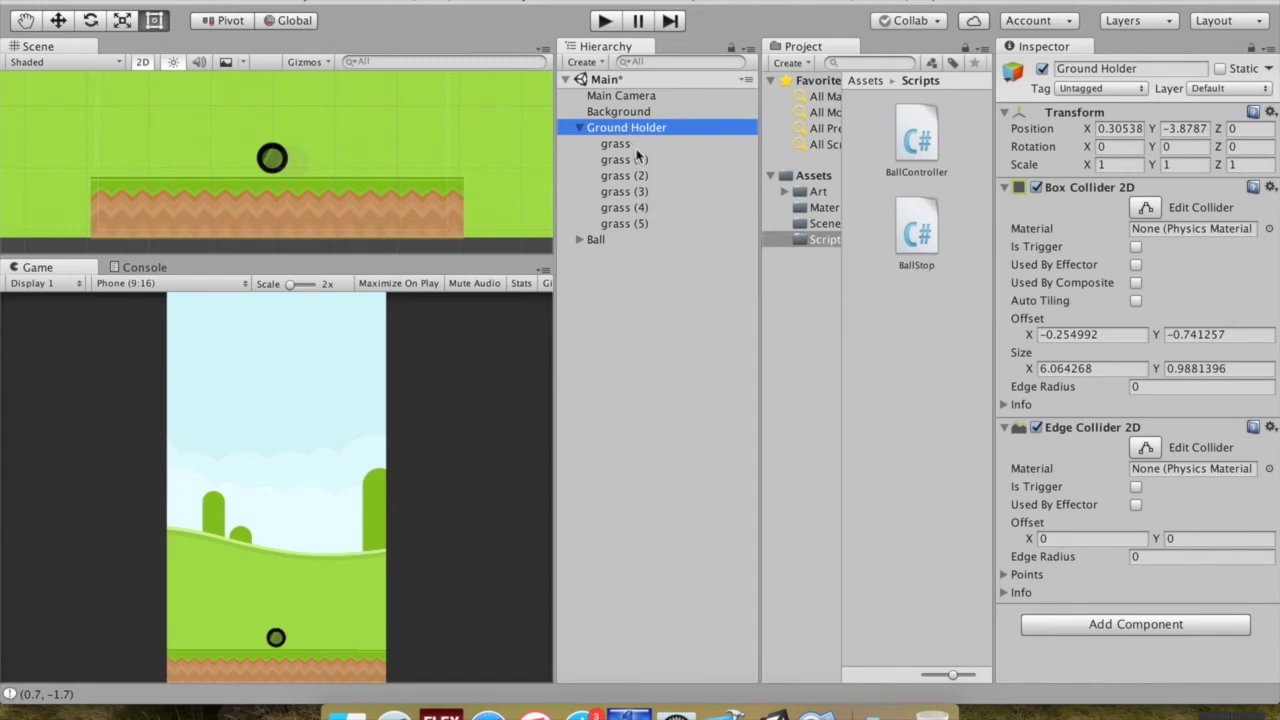
{"action": "left_click", "coordinate": [617, 144]}
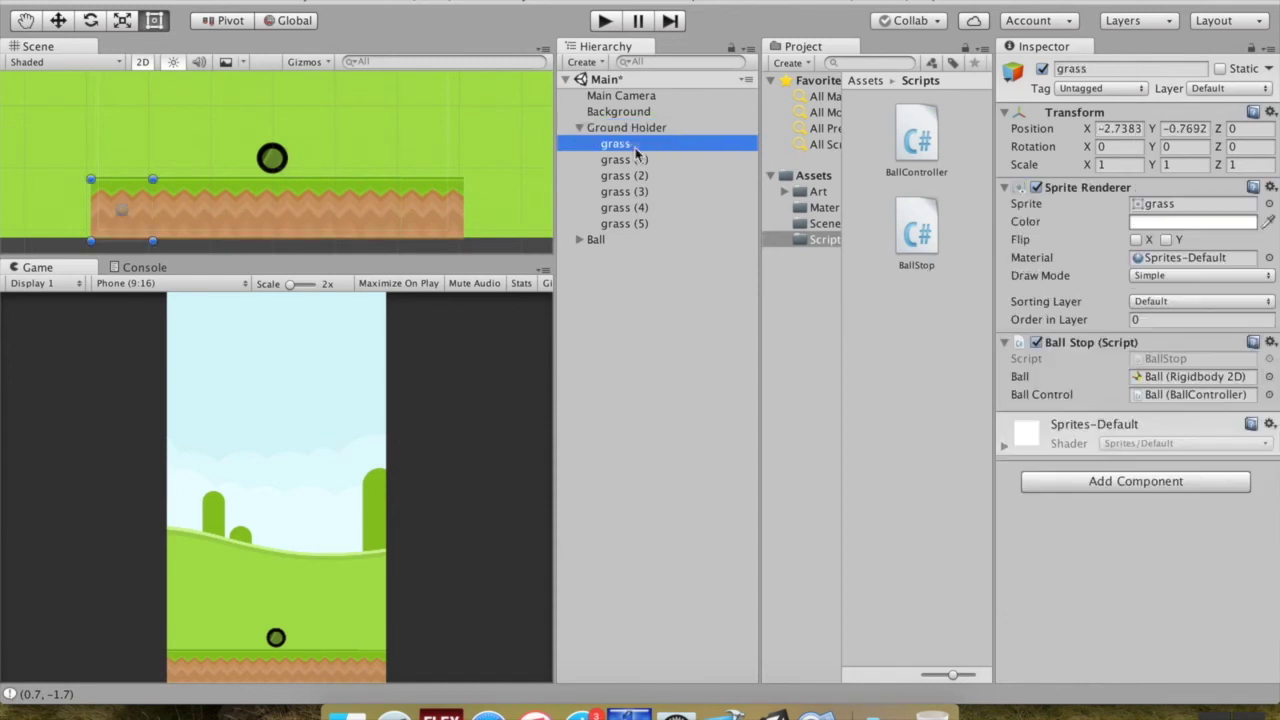
- Remove the Ball Stop component from all six grass pieces
{"action": "left_click", "coordinate": [655, 224], "text": "shift"}
{"action": "left_click", "coordinate": [1270, 342]}
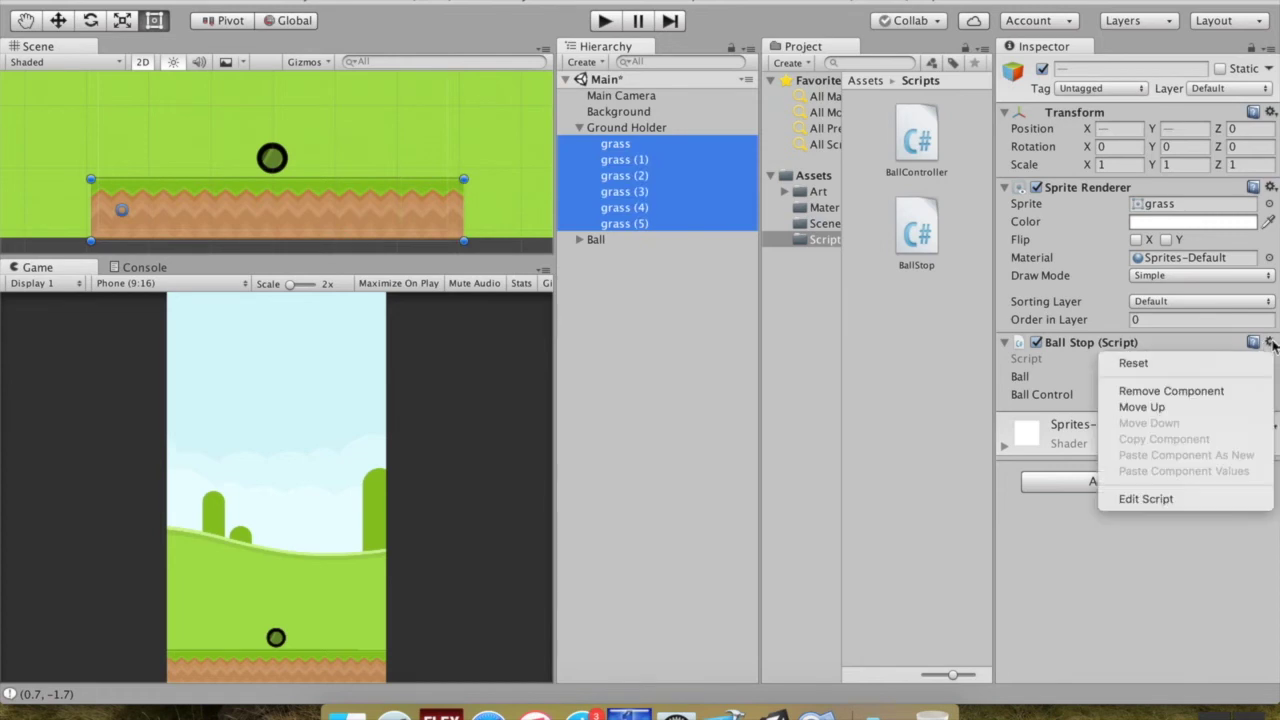
{"action": "left_click", "coordinate": [1140, 391]}
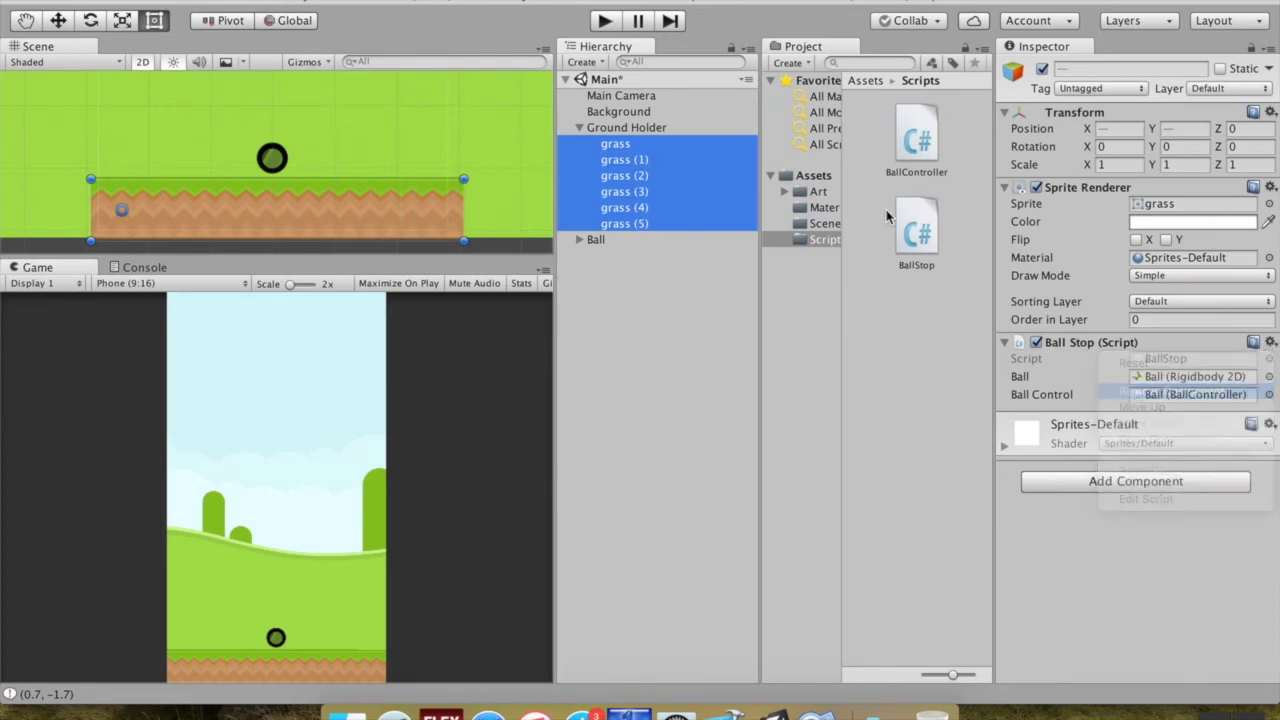
- Add BallStop to Ground Holder, with Ball and Ball Control linked to Ball
{"action": "left_click", "coordinate": [630, 128]}
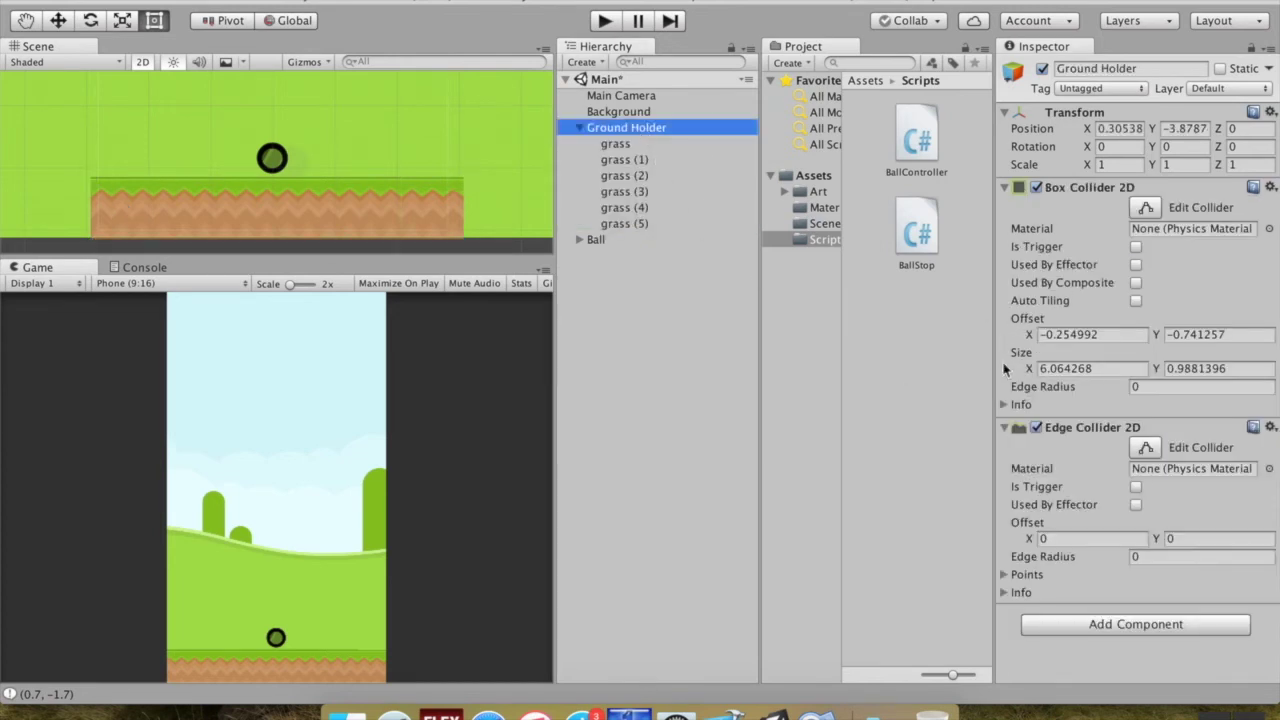
{"action": "left_click", "coordinate": [1010, 188]}
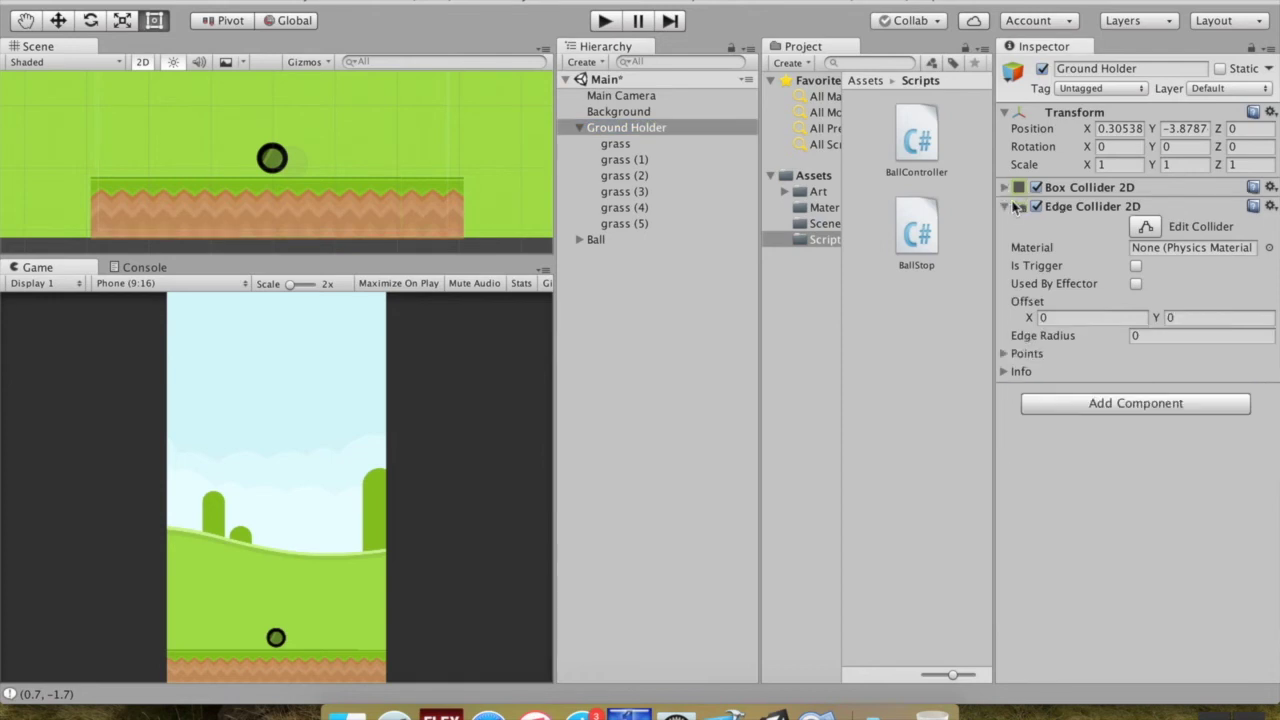
{"action": "left_click", "coordinate": [1004, 207]}
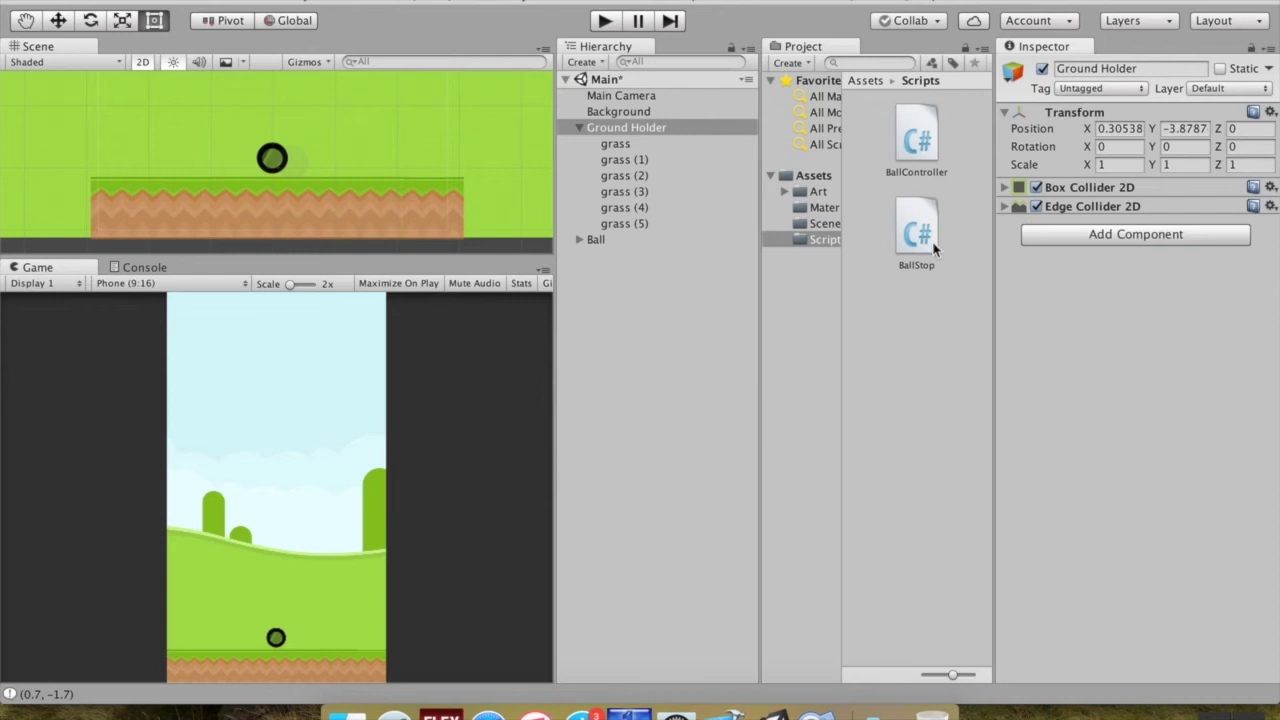
{"action": "left_click_drag", "start_coordinate": [930, 248], "coordinate": [1120, 320]}
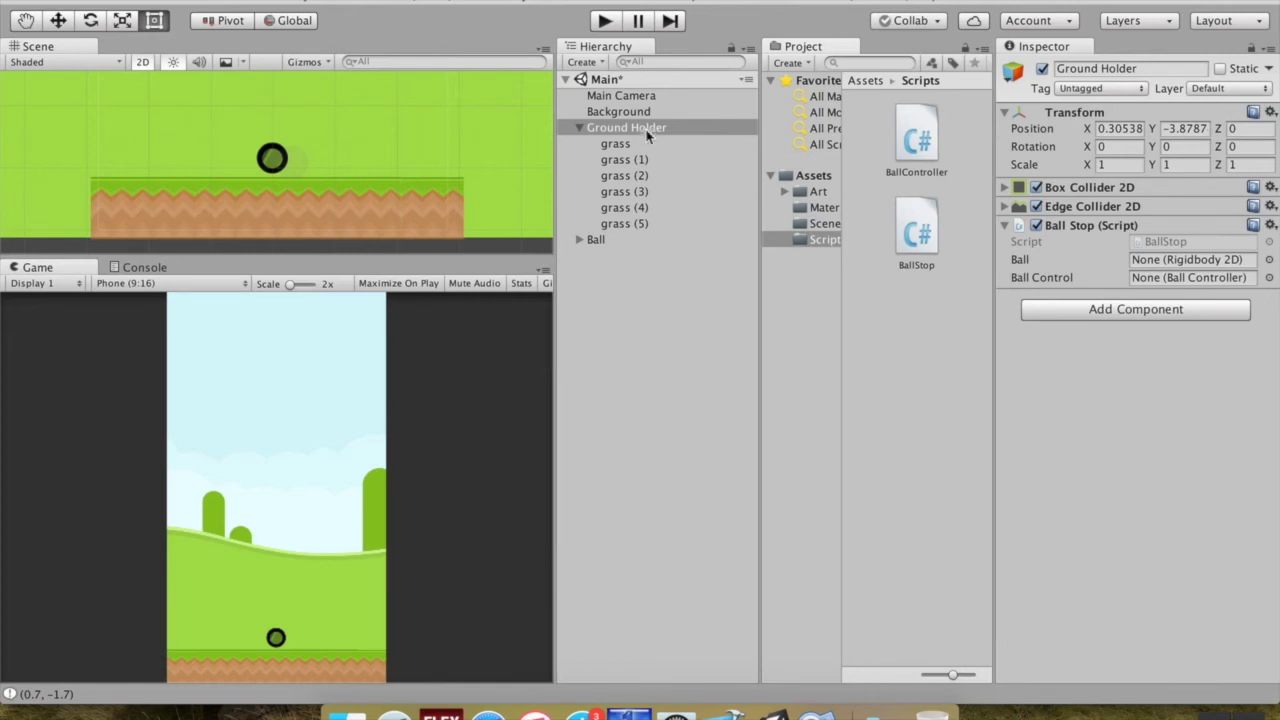
{"action": "left_click_drag", "start_coordinate": [600, 240], "coordinate": [1158, 262]}
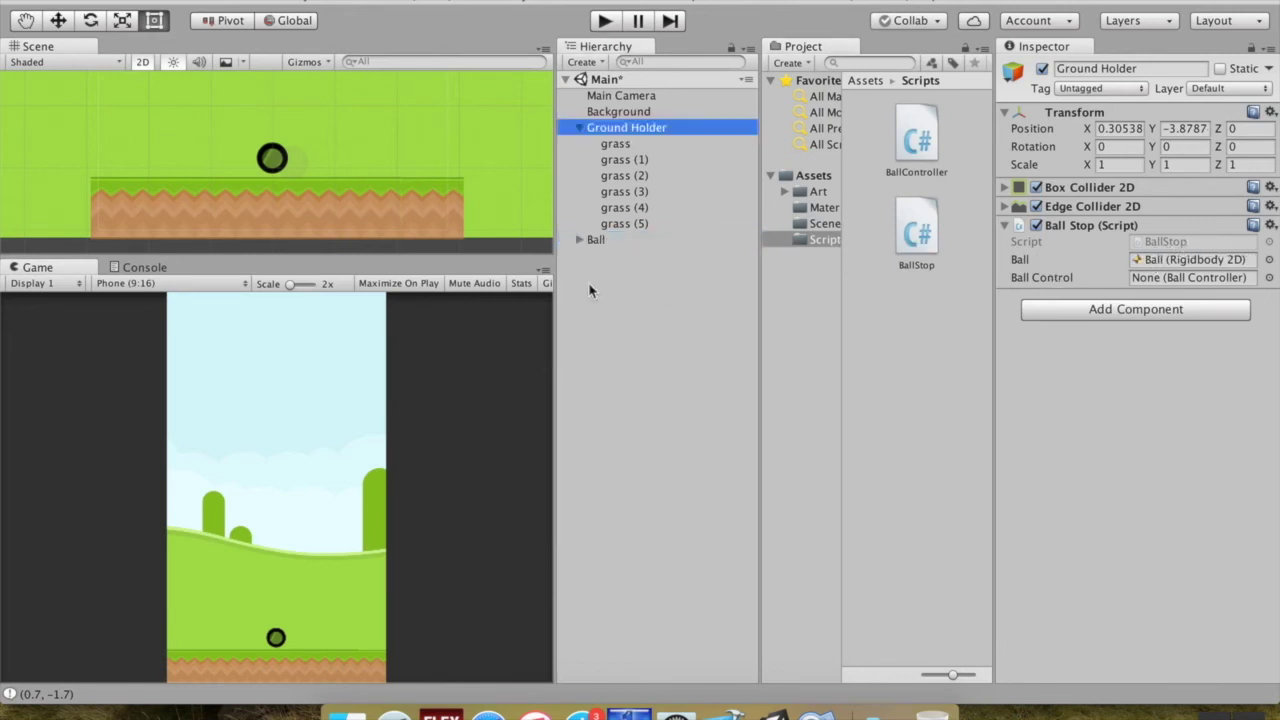
{"action": "left_click_drag", "start_coordinate": [600, 240], "coordinate": [1180, 278]}
- Test-launch the ball again, then remove Ball Stop from Ground Holder
{"action": "scroll", "coordinate": [443, 123], "scroll_direction": "down", "scroll_amount": 2}
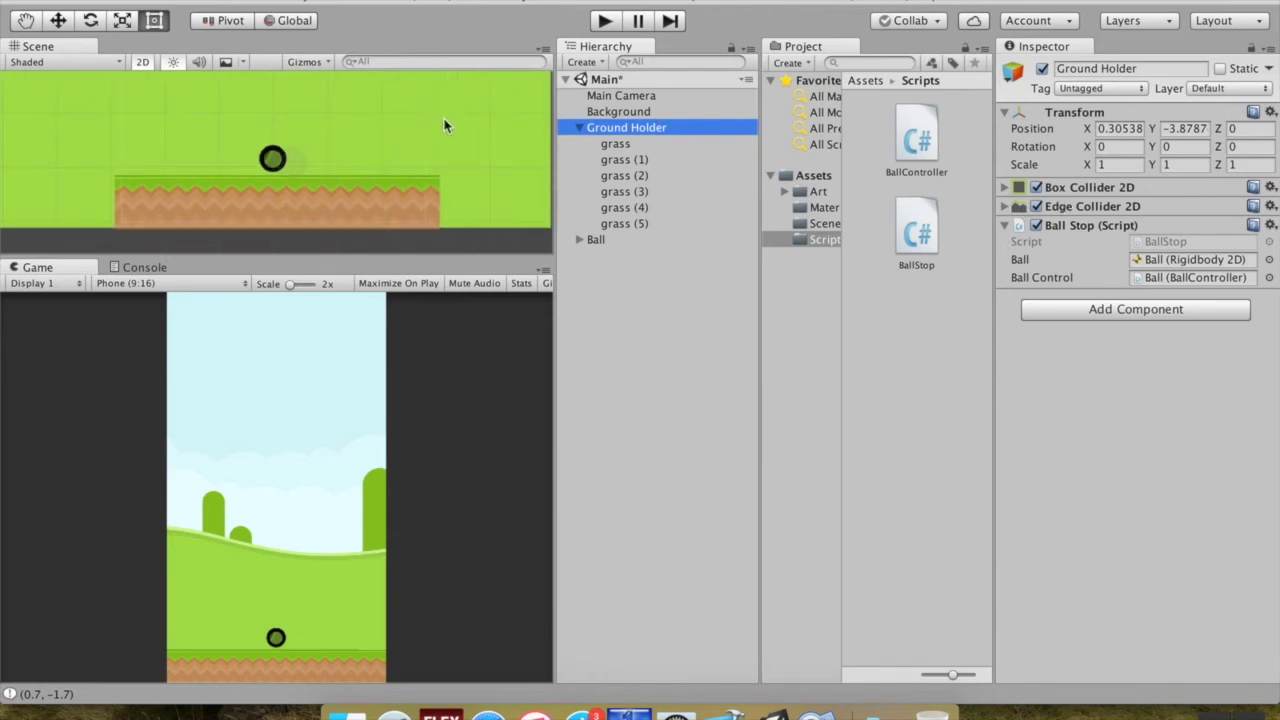
{"action": "scroll", "coordinate": [450, 131], "scroll_direction": "down", "scroll_amount": 3}
{"action": "mouse_move", "coordinate": [450, 131]}
{"action": "middle_mouse_down"}
{"action": "mouse_move", "coordinate": [477, 203]}
{"action": "mouse_move", "coordinate": [500, 189]}
{"action": "middle_mouse_up"}
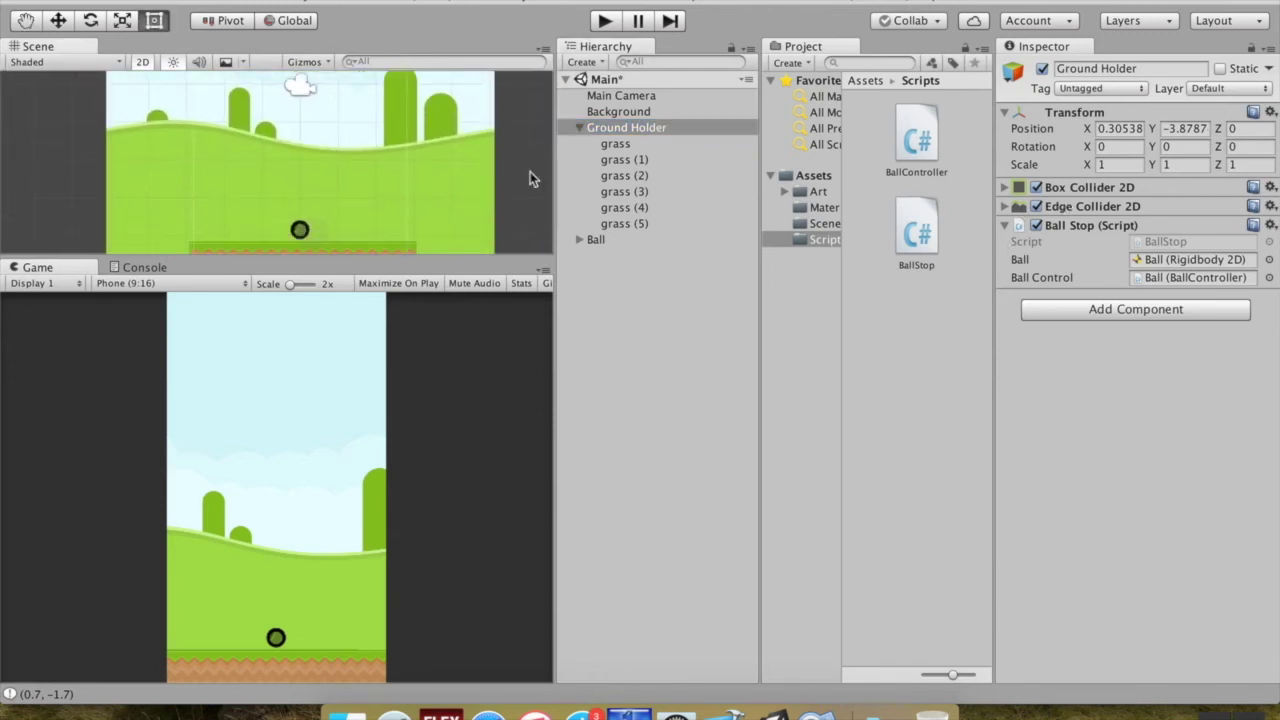
{"action": "left_click", "coordinate": [618, 20]}
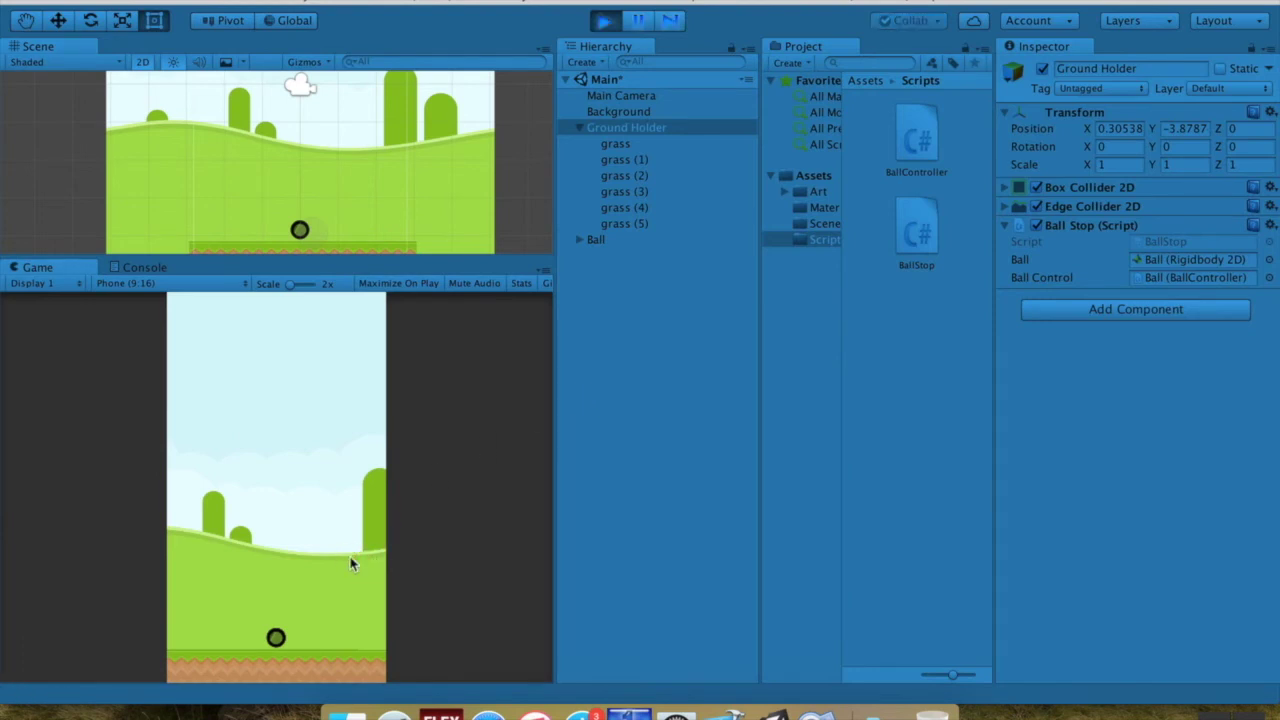
{"action": "left_click_drag", "start_coordinate": [351, 560], "coordinate": [300, 603]}
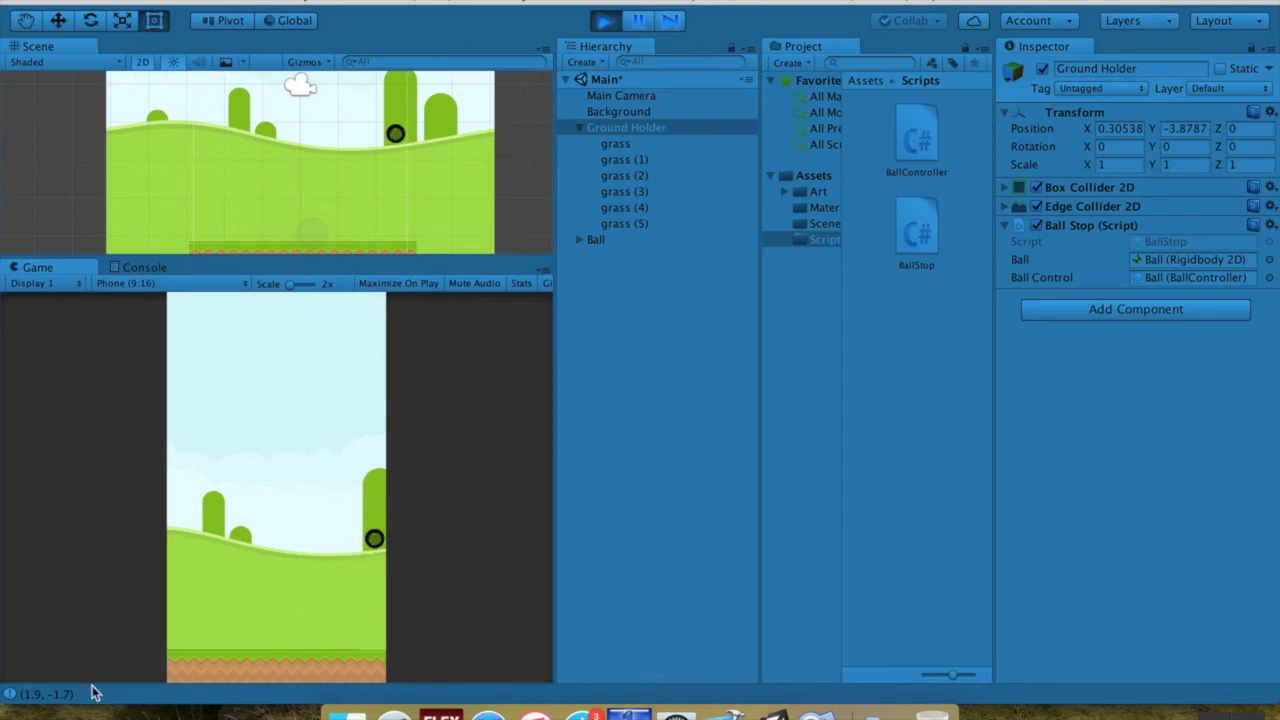
{"action": "left_click", "coordinate": [608, 21]}
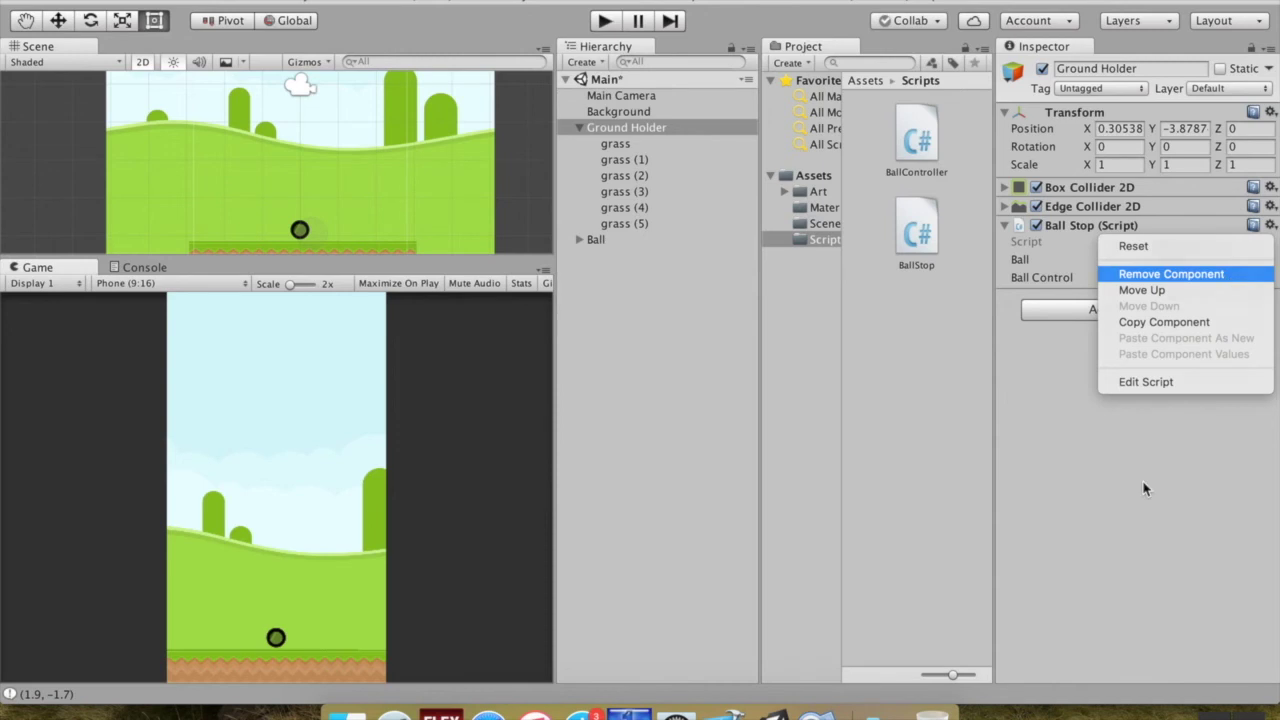
{"action": "left_click", "coordinate": [1234, 276]}
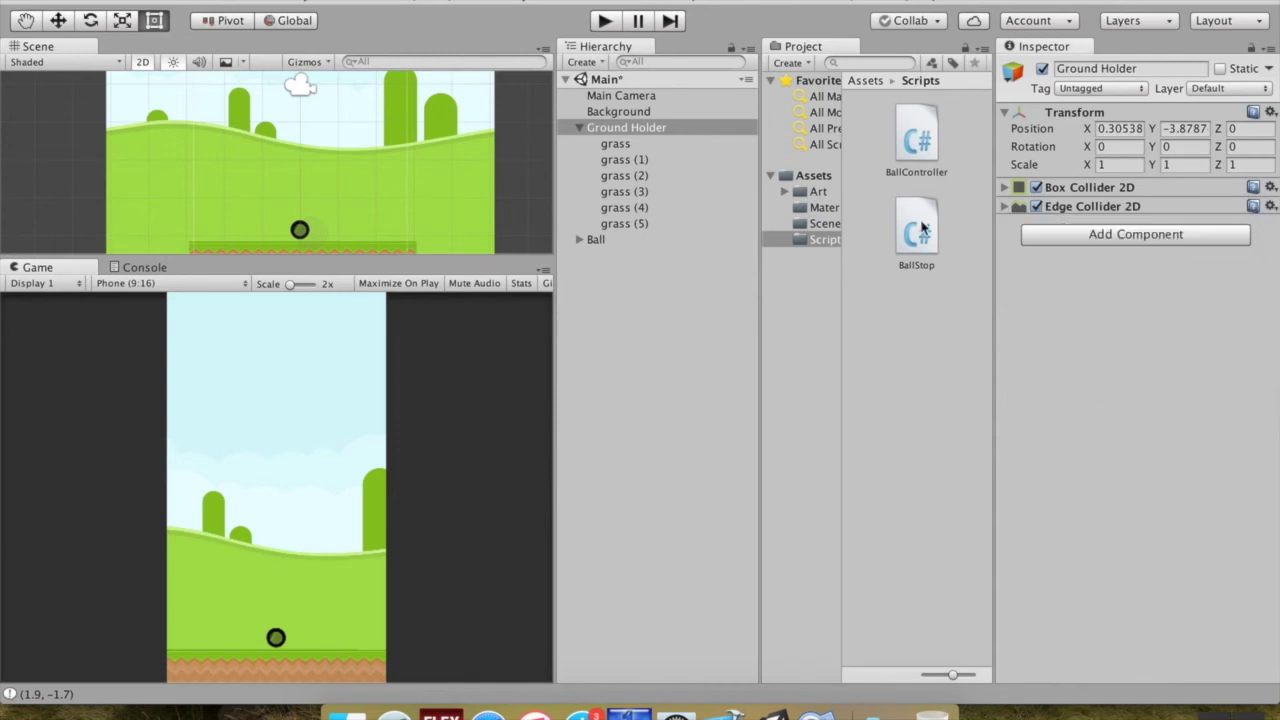
- Re-attach BallStop to all six grass pieces, with Ball in both Ball and Ball Control
{"action": "left_click", "coordinate": [660, 146]}
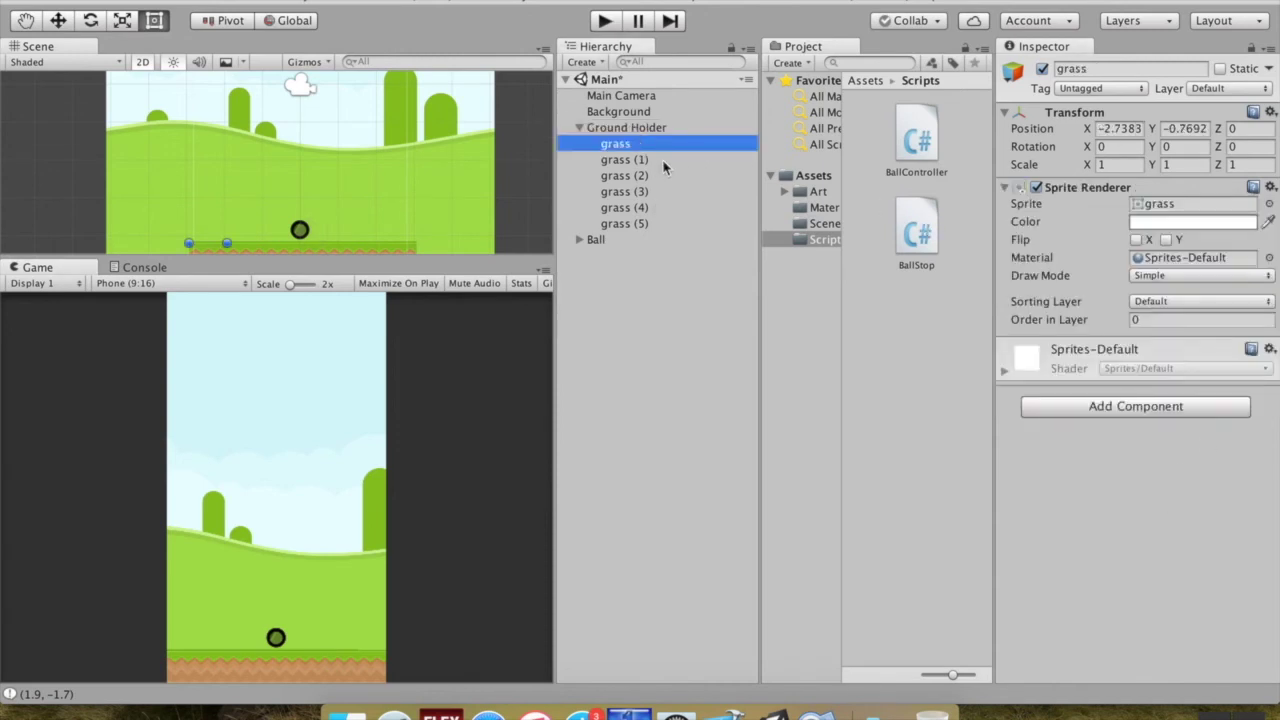
{"action": "left_click", "coordinate": [650, 224], "text": "shift"}
{"action": "left_click_drag", "start_coordinate": [927, 240], "coordinate": [1081, 496]}
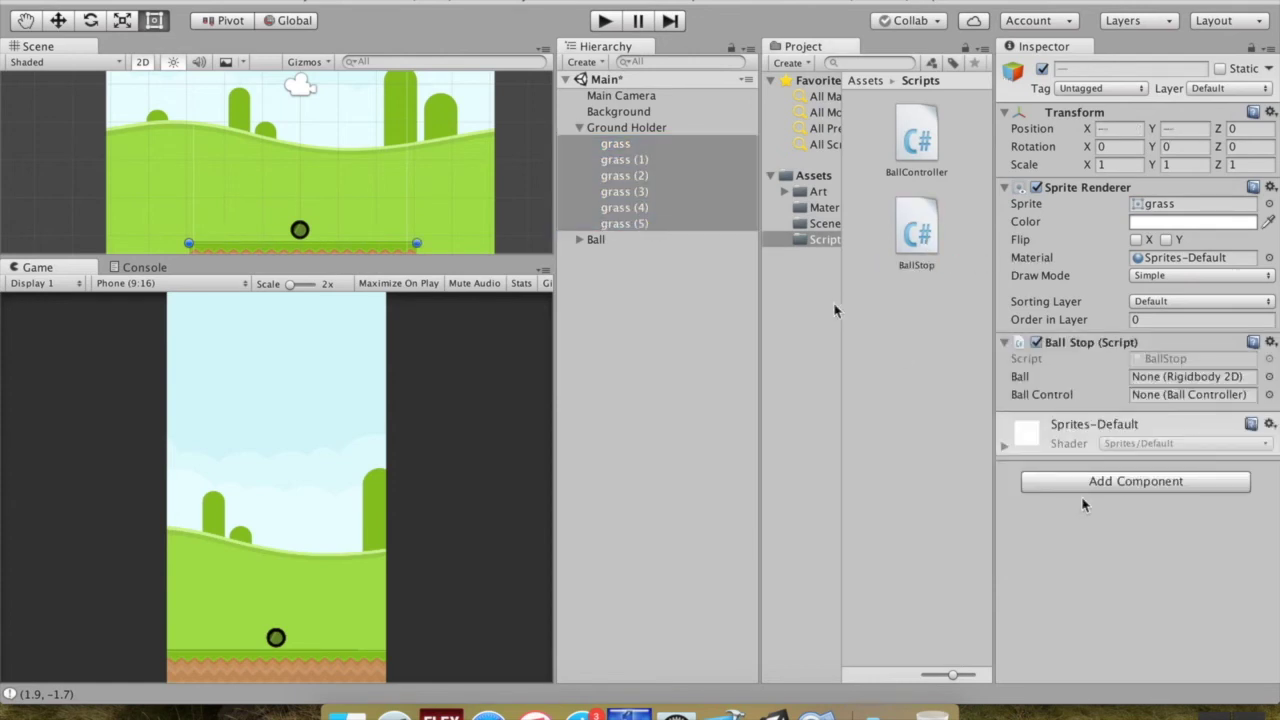
{"action": "left_click_drag", "start_coordinate": [598, 240], "coordinate": [1190, 377]}
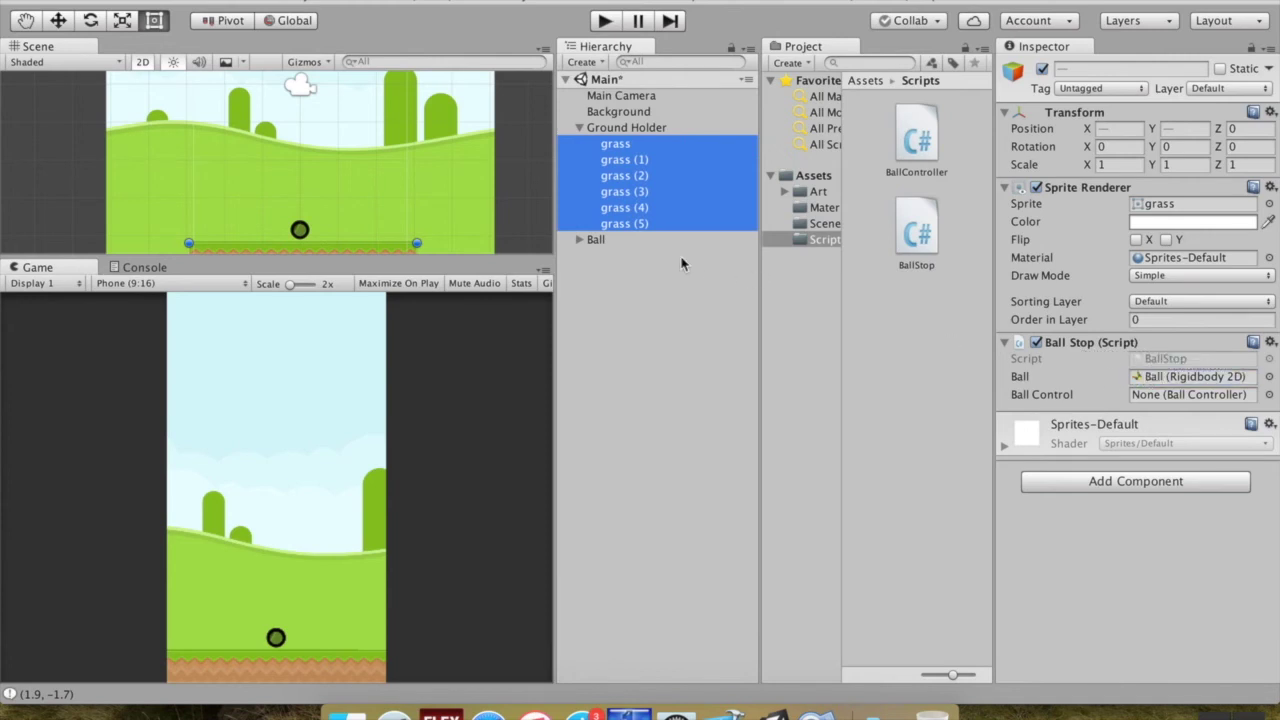
{"action": "mouse_move", "coordinate": [598, 240]}
{"action": "left_mouse_down"}
{"action": "mouse_move", "coordinate": [1150, 418]}
{"action": "mouse_move", "coordinate": [1190, 394]}
{"action": "left_mouse_up"}
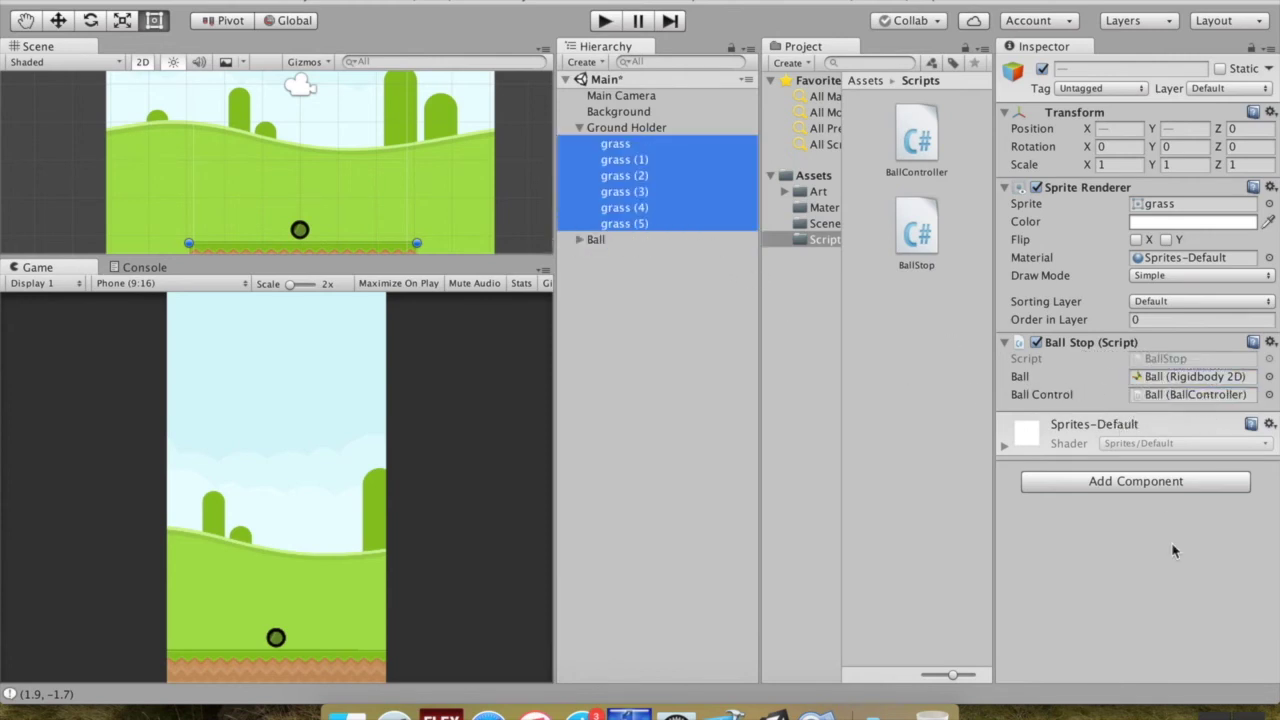
- Copy Ground Holder's Box Collider 2D component for the first grass piece
{"action": "left_click", "coordinate": [644, 130]}
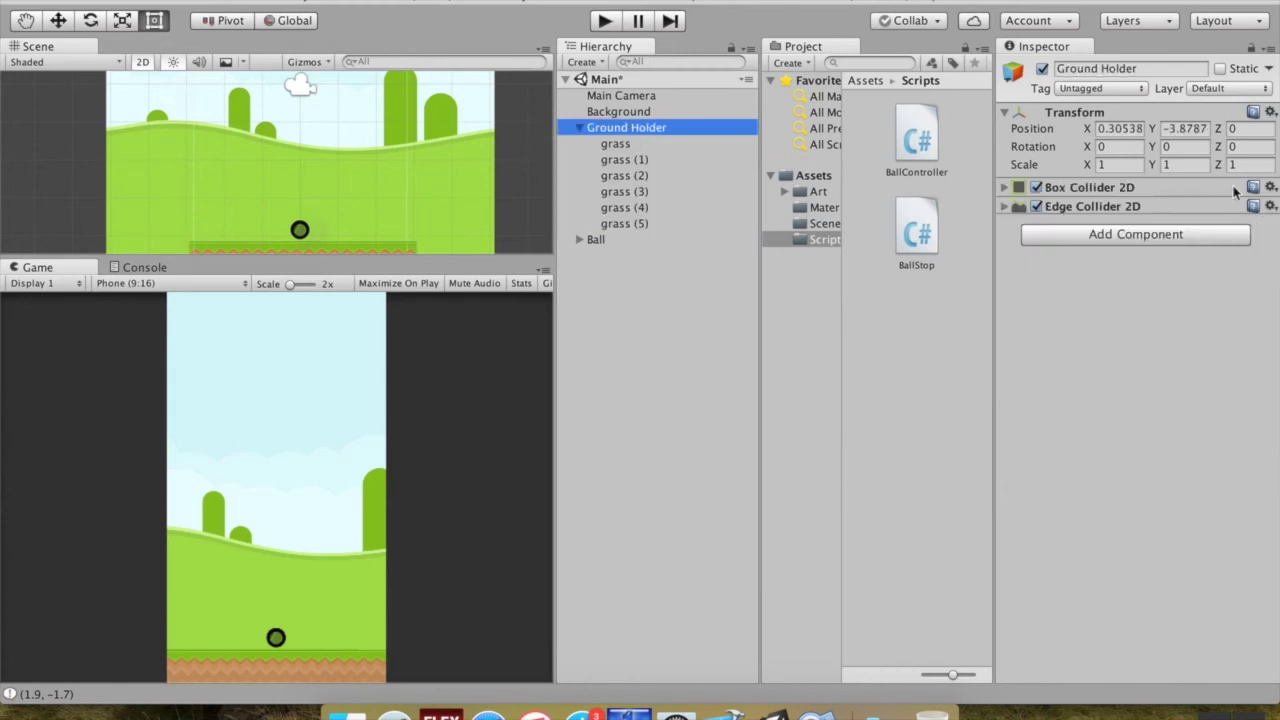
{"action": "left_click", "coordinate": [1272, 187]}
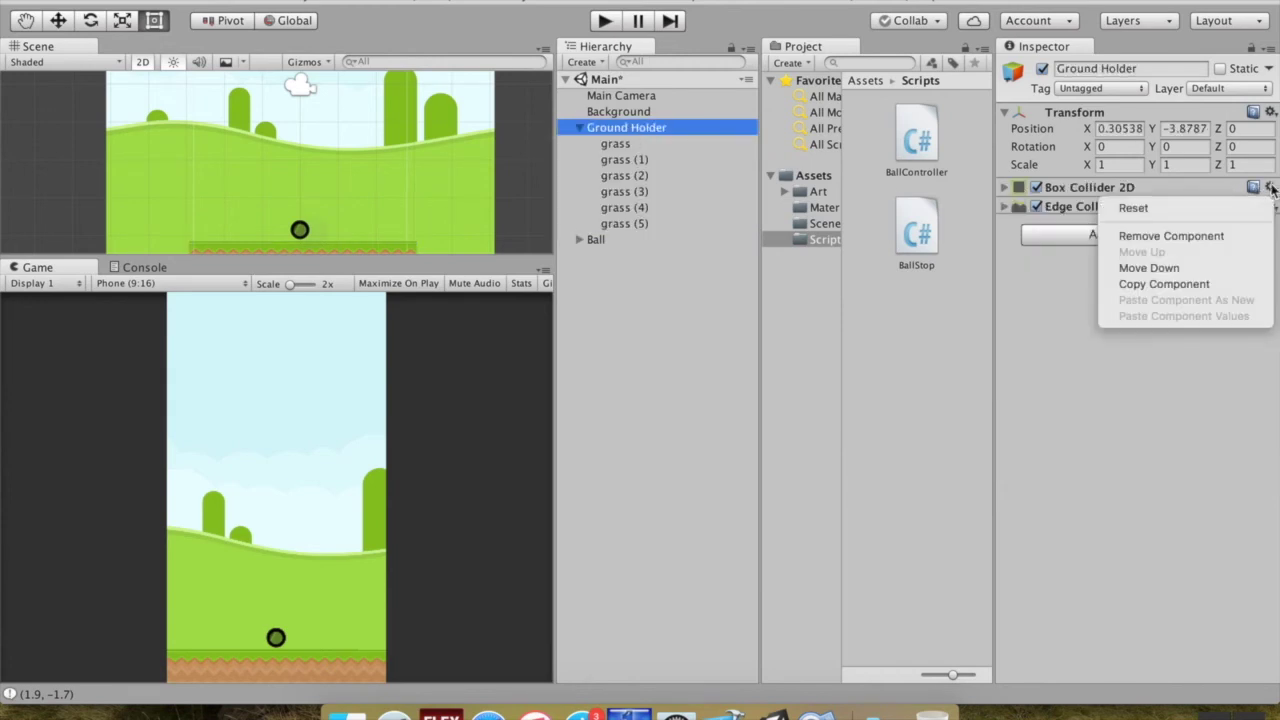
{"action": "left_click", "coordinate": [1200, 284]}
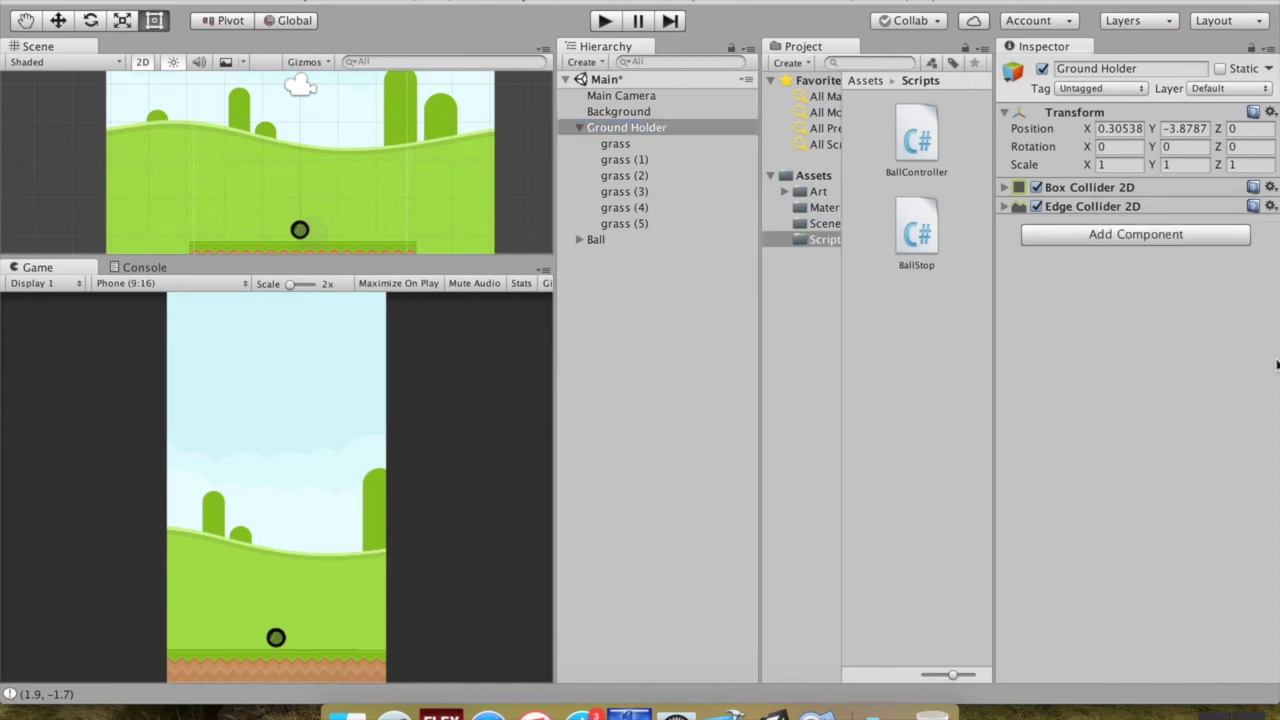
{"action": "left_click", "coordinate": [627, 147]}
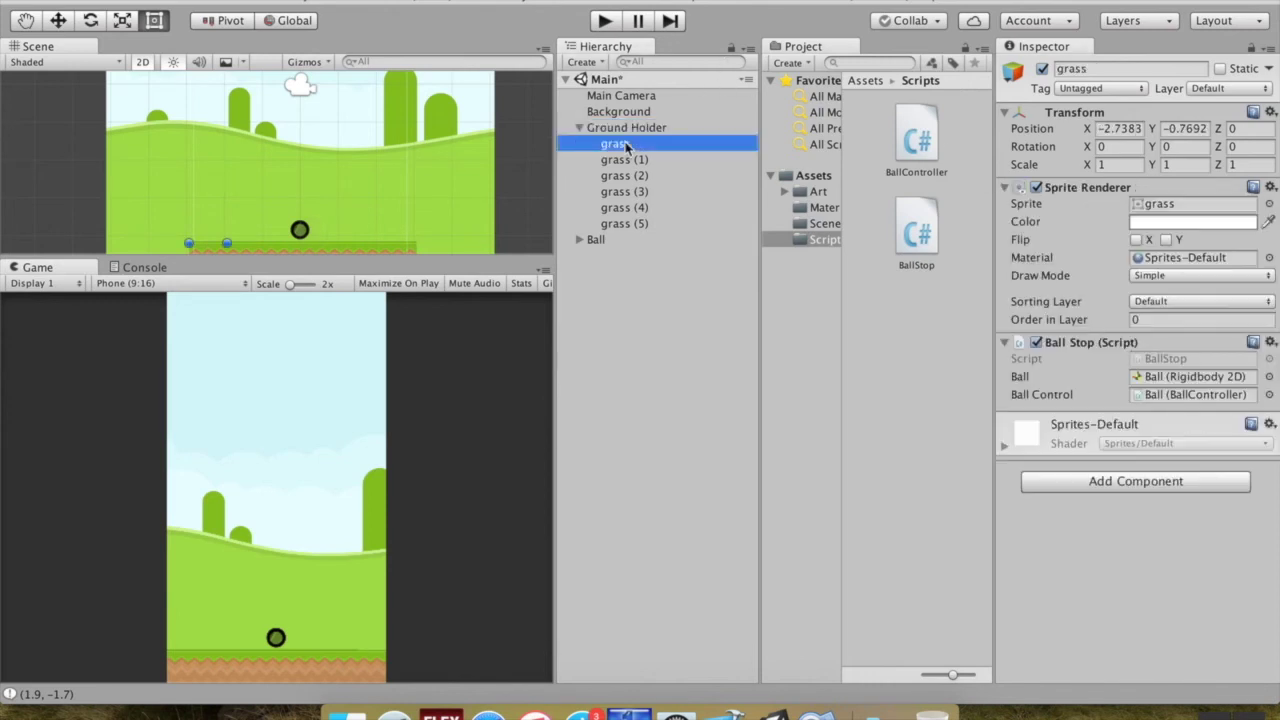
{"action": "left_click", "coordinate": [1271, 342]}
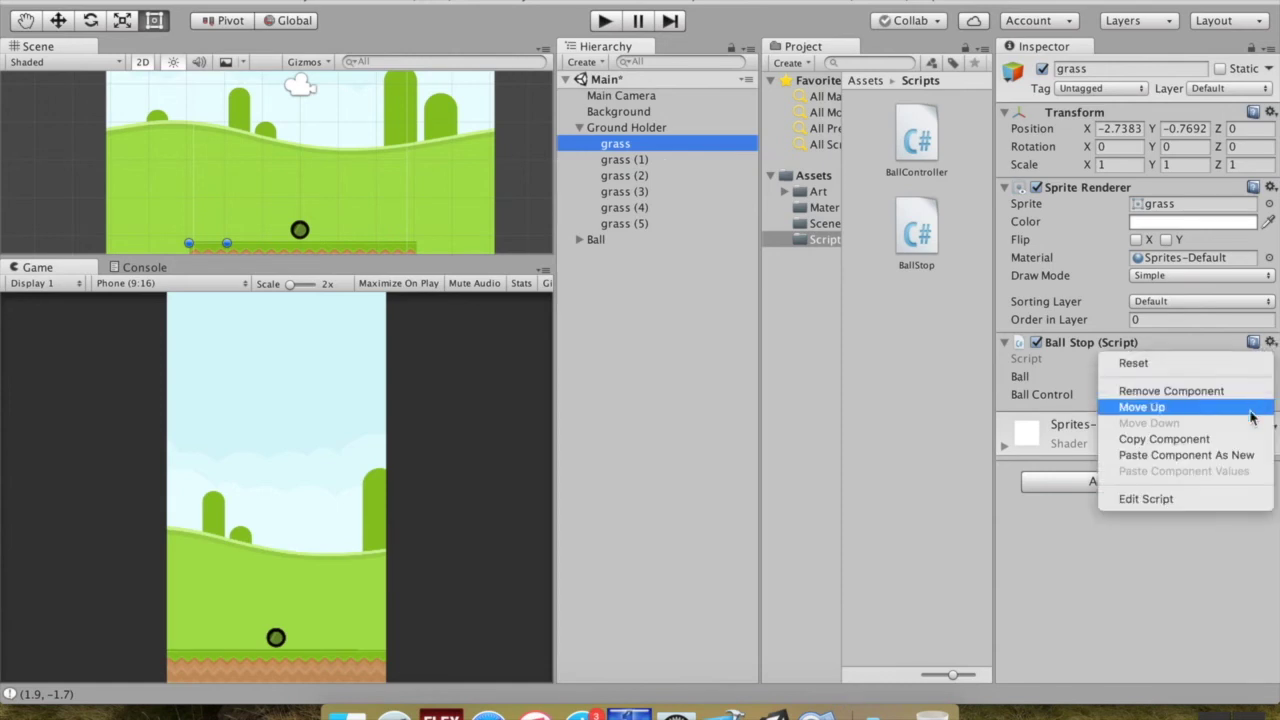
- Paste the Box Collider 2D as a new component on grass and show its edit outline
{"action": "left_click", "coordinate": [1256, 456]}
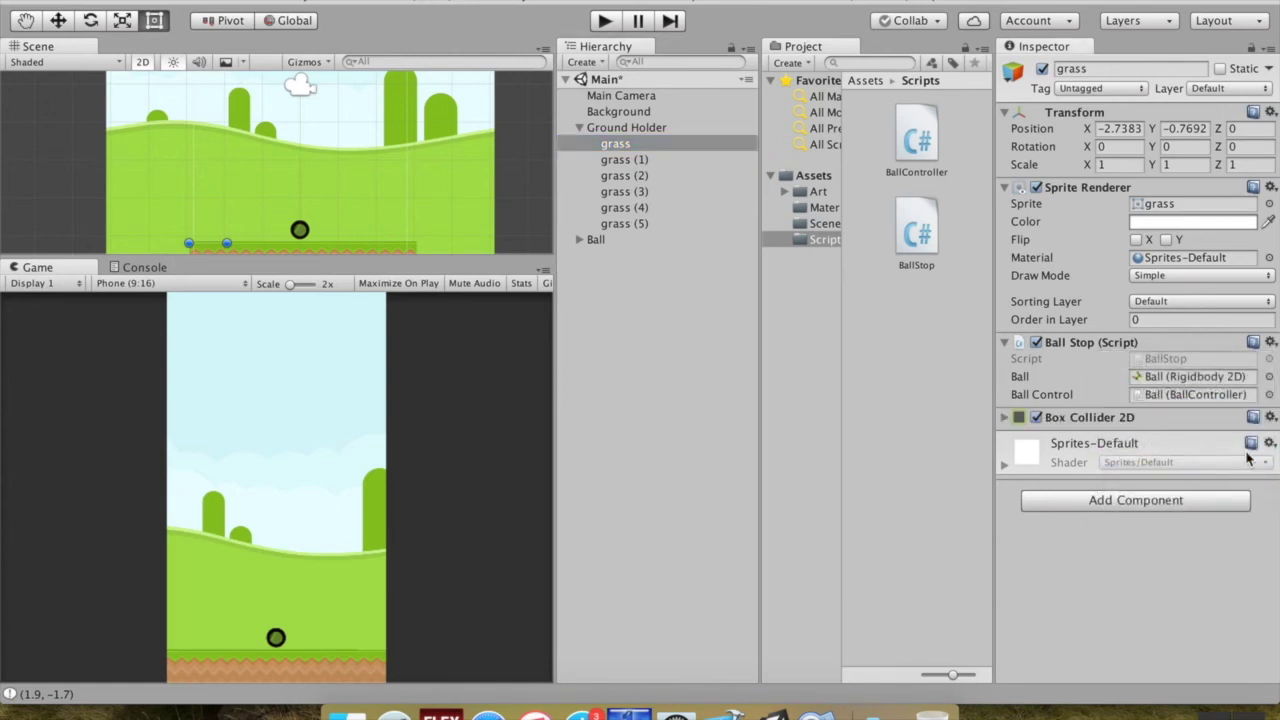
{"action": "scroll", "coordinate": [464, 181], "scroll_direction": "up", "scroll_amount": 2}
{"action": "mouse_move", "coordinate": [464, 181]}
{"action": "middle_mouse_down"}
{"action": "mouse_move", "coordinate": [470, 130]}
{"action": "mouse_move", "coordinate": [477, 151]}
{"action": "middle_mouse_up"}
{"action": "scroll", "coordinate": [470, 130], "scroll_direction": "up", "scroll_amount": 2}
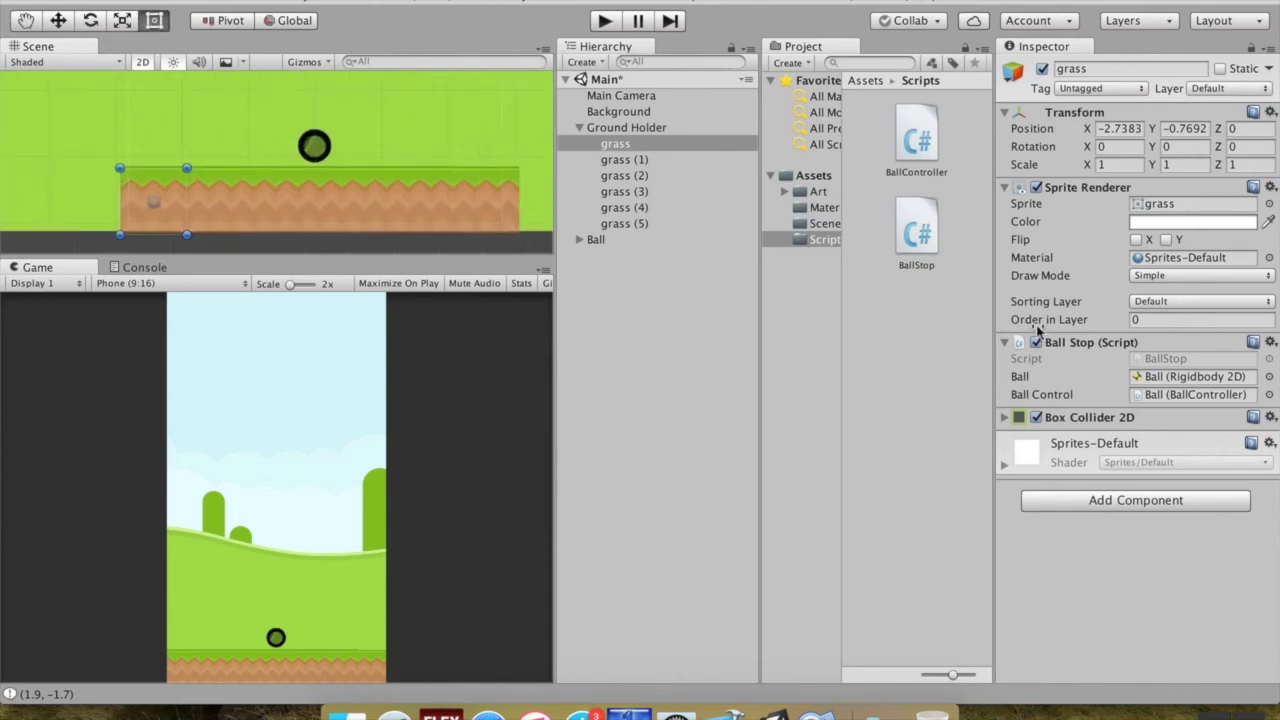
{"action": "left_click", "coordinate": [1005, 418]}
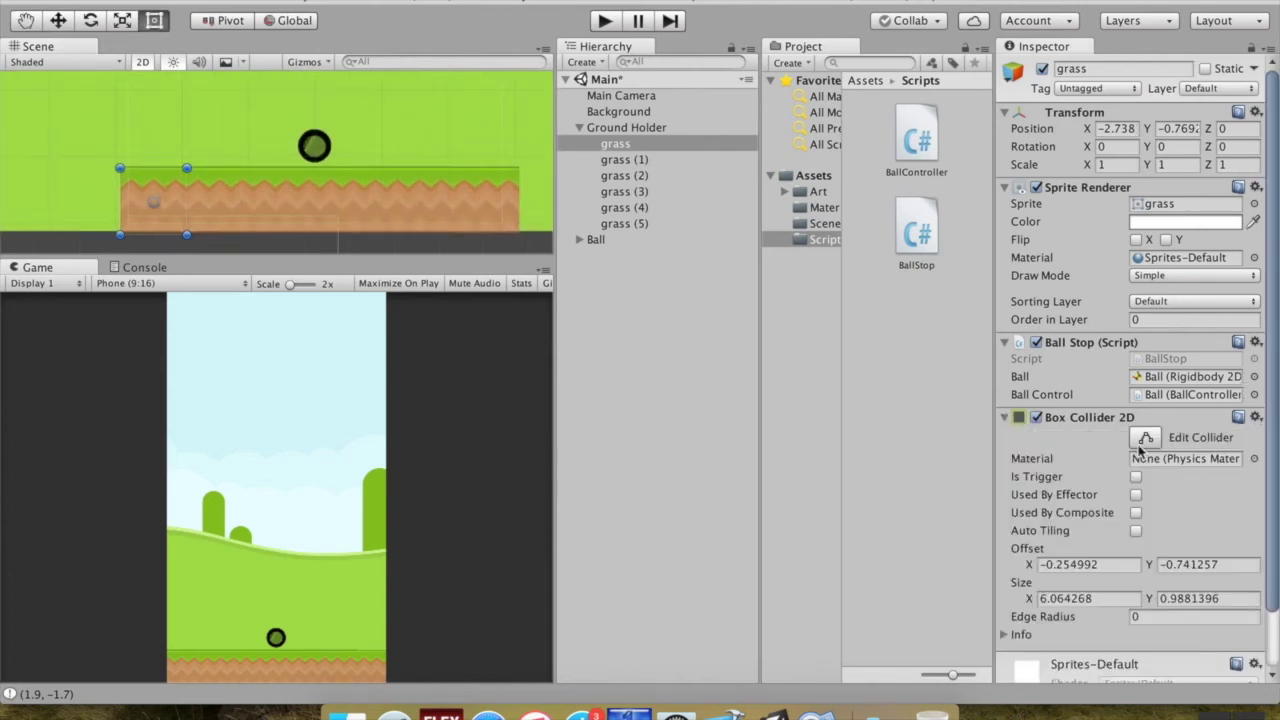
{"action": "left_click", "coordinate": [1145, 440]}
{"action": "mouse_move", "coordinate": [340, 217]}
{"action": "middle_mouse_down"}
{"action": "mouse_move", "coordinate": [419, 182]}
{"action": "mouse_move", "coordinate": [396, 174]}
{"action": "middle_mouse_up"}
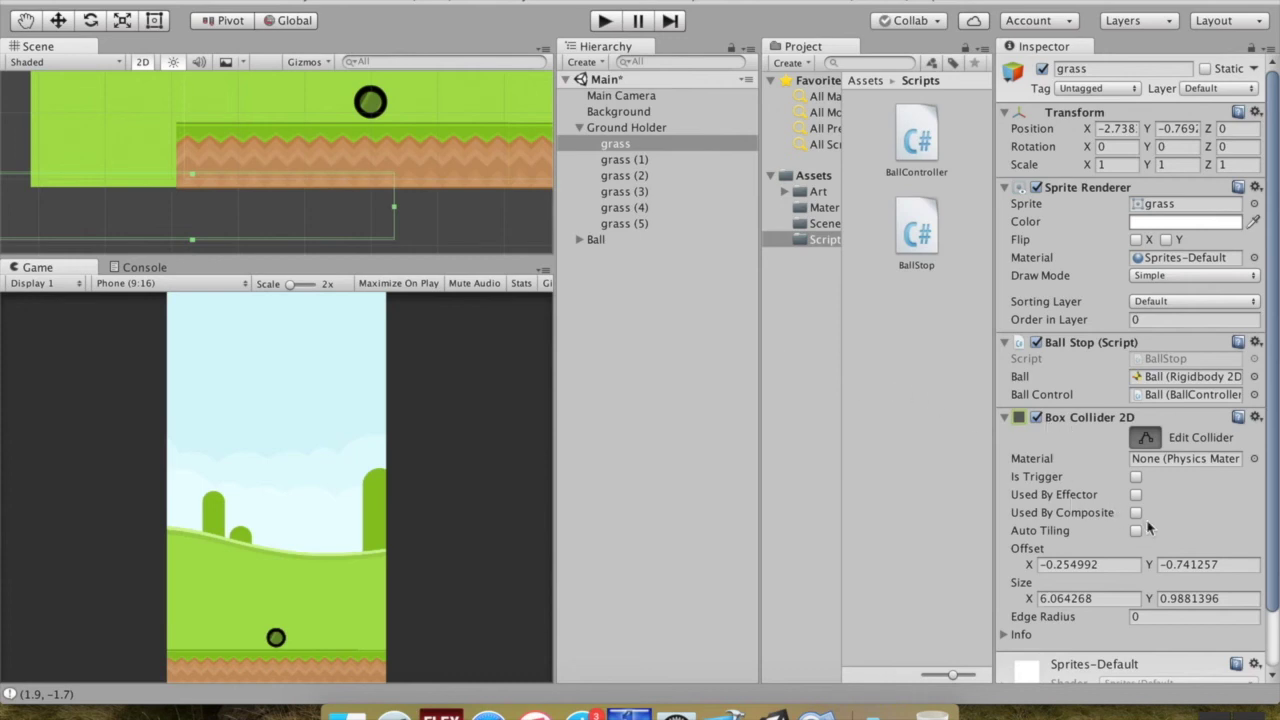
{"action": "left_click", "coordinate": [1027, 567]}
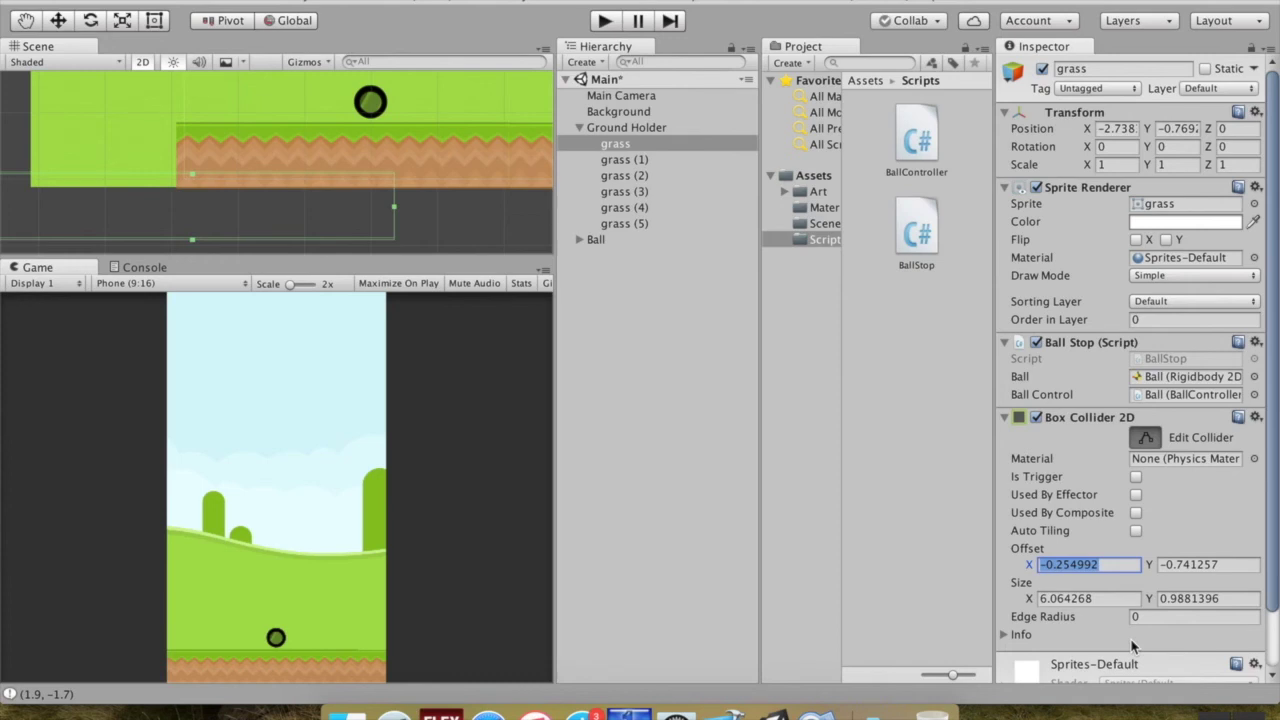
- Set the grass collider offset to 0, 0, then drag X to 2.54 to align it
{"action": "type", "text": "0"}
{"action": "key", "text": "Tab"}
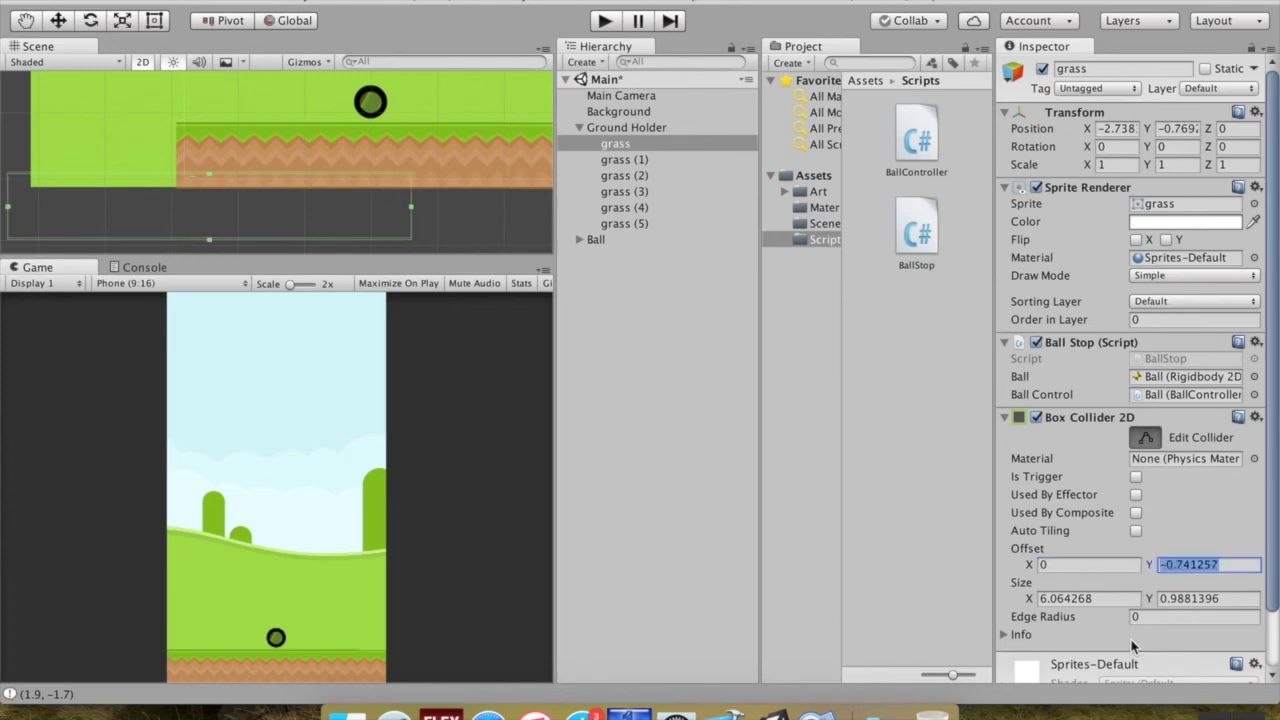
{"action": "type", "text": "0"}
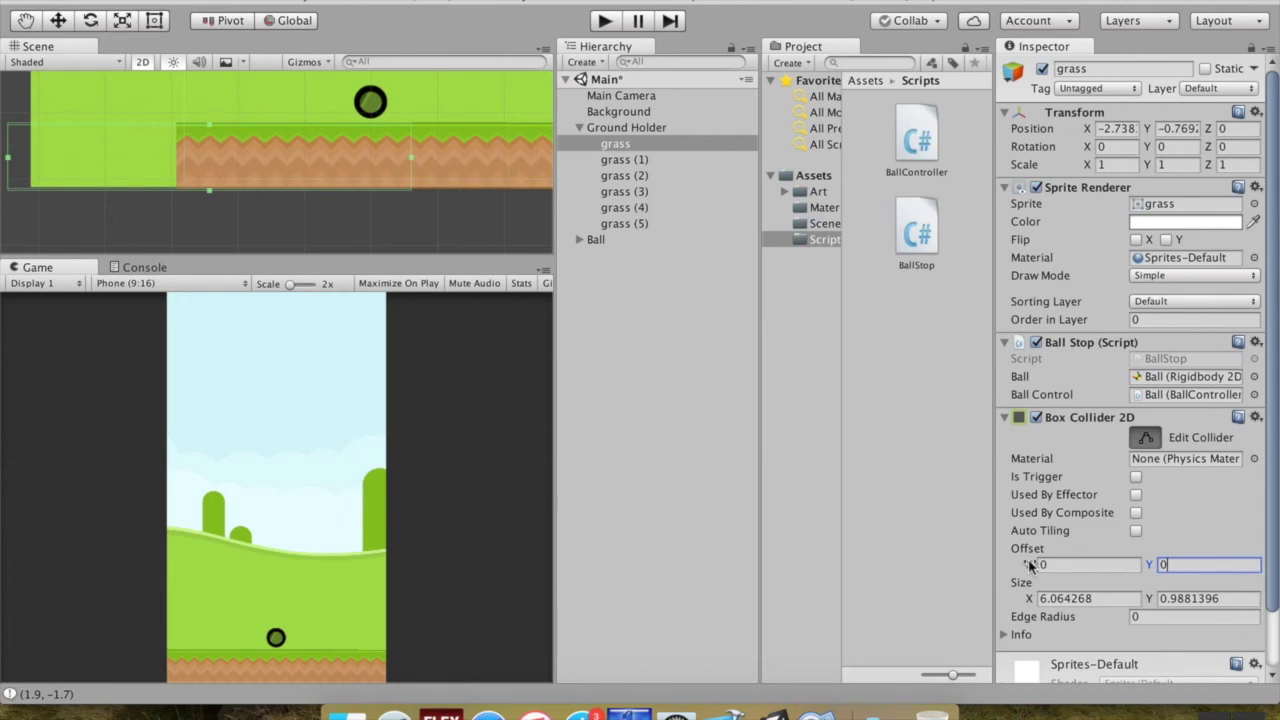
{"action": "left_click_drag", "start_coordinate": [1029, 565], "coordinate": [1115, 566]}
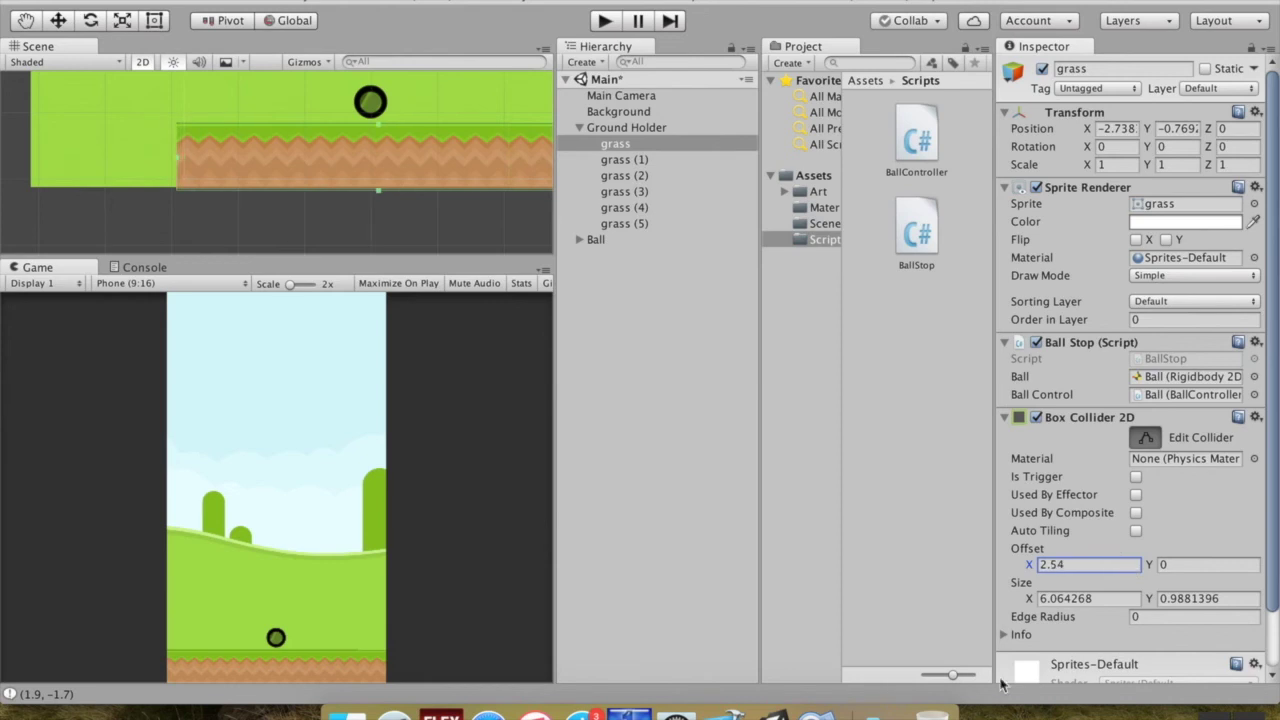
{"action": "left_click", "coordinate": [1004, 417]}
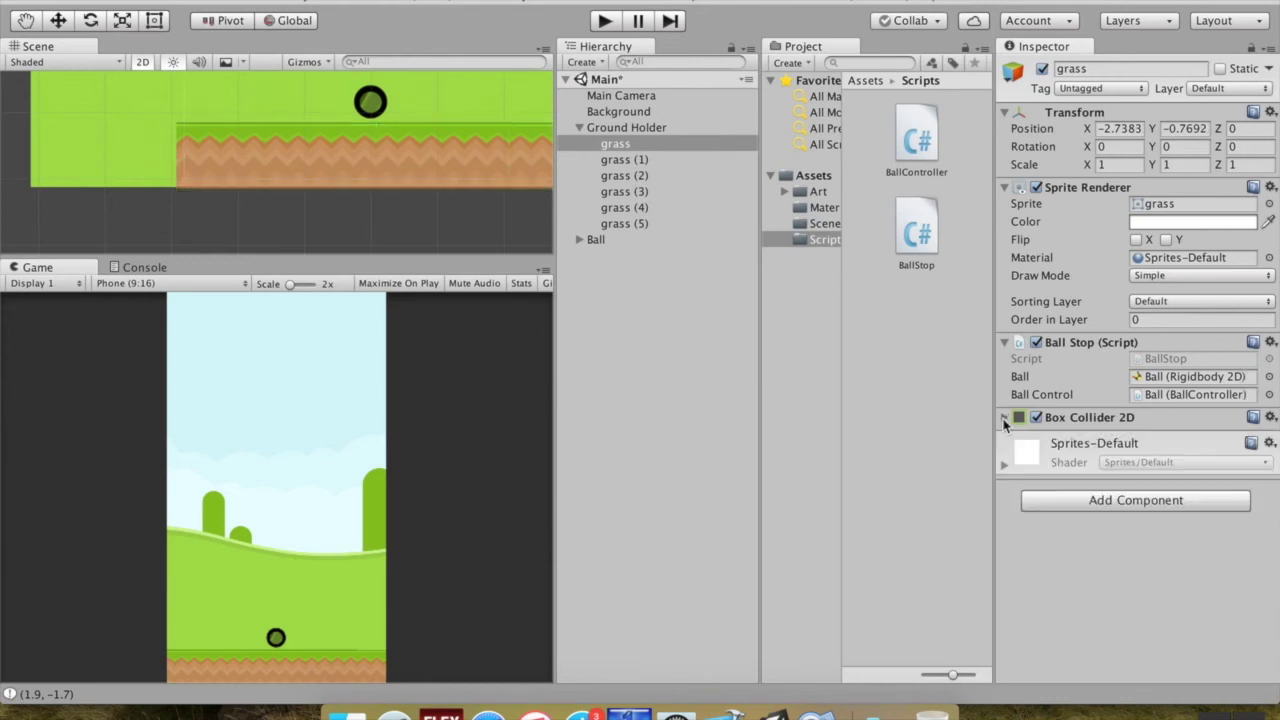
- Test-run the game, then remove Ground Holder's Box Collider 2D and recheck the first grass piece
{"action": "left_click", "coordinate": [612, 21]}
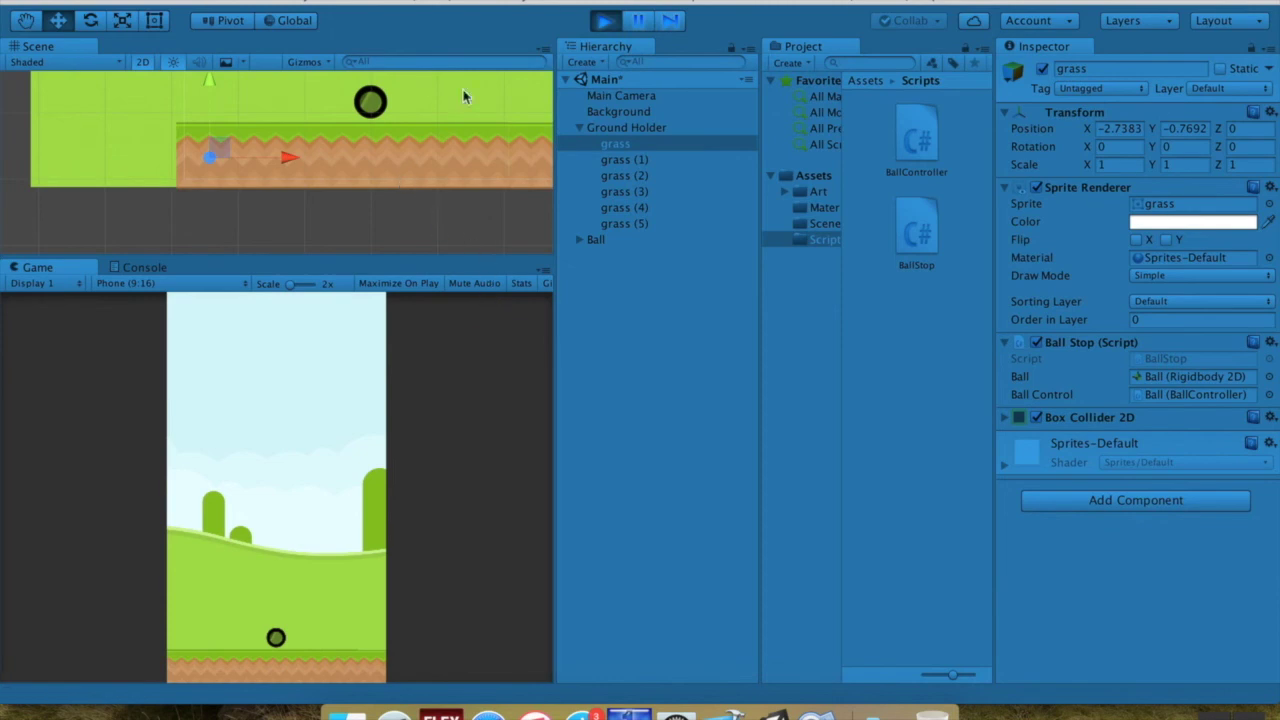
{"action": "left_click", "coordinate": [605, 21]}
{"action": "left_click", "coordinate": [640, 128]}
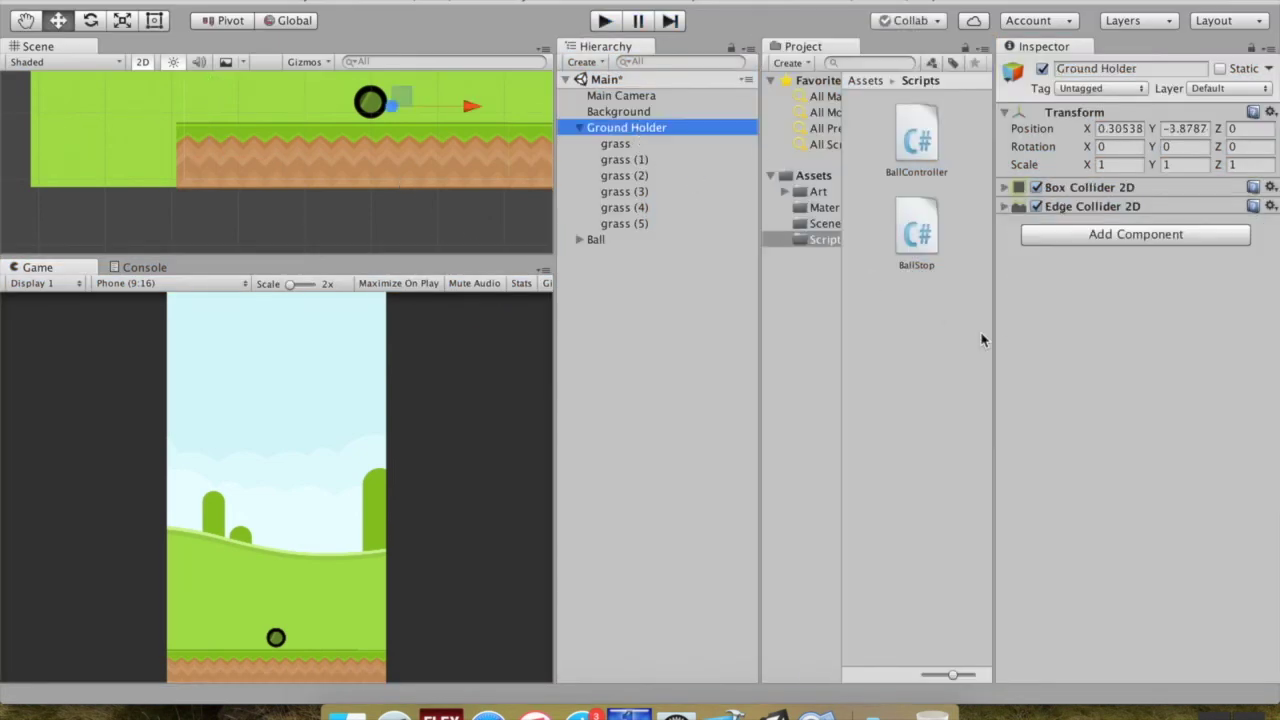
{"action": "left_click", "coordinate": [1268, 189]}
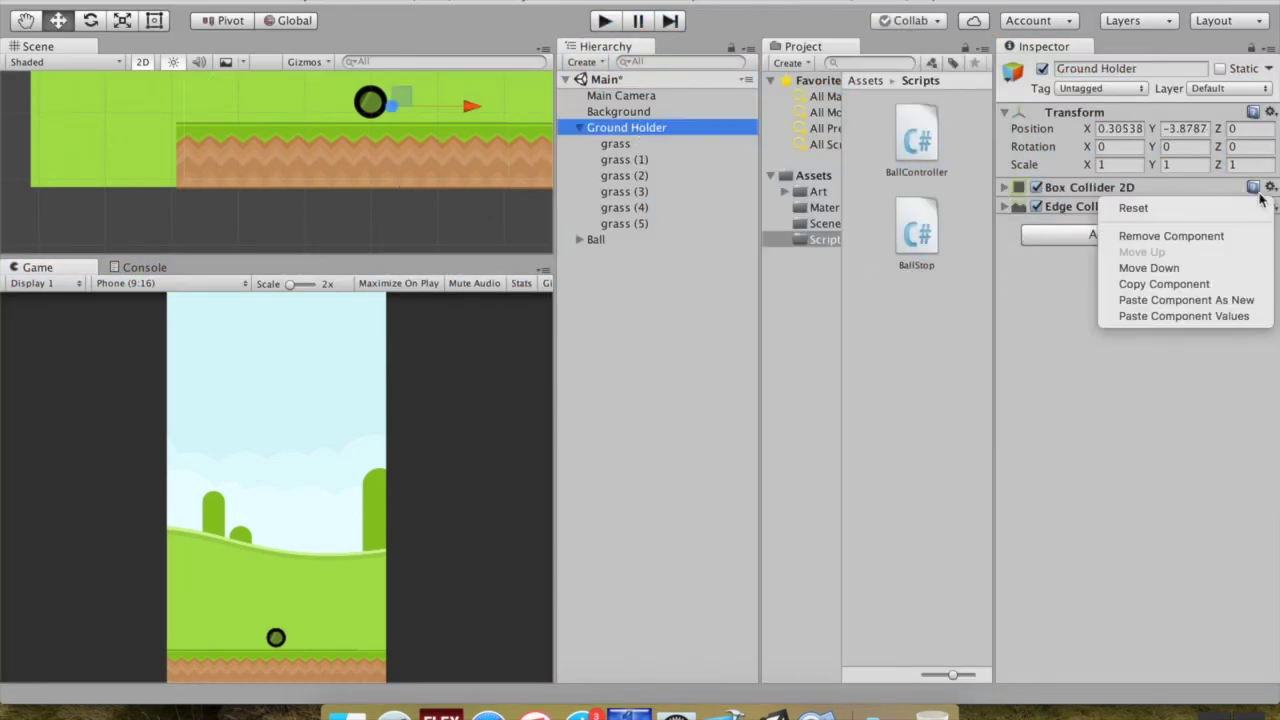
{"action": "left_click", "coordinate": [1170, 236]}
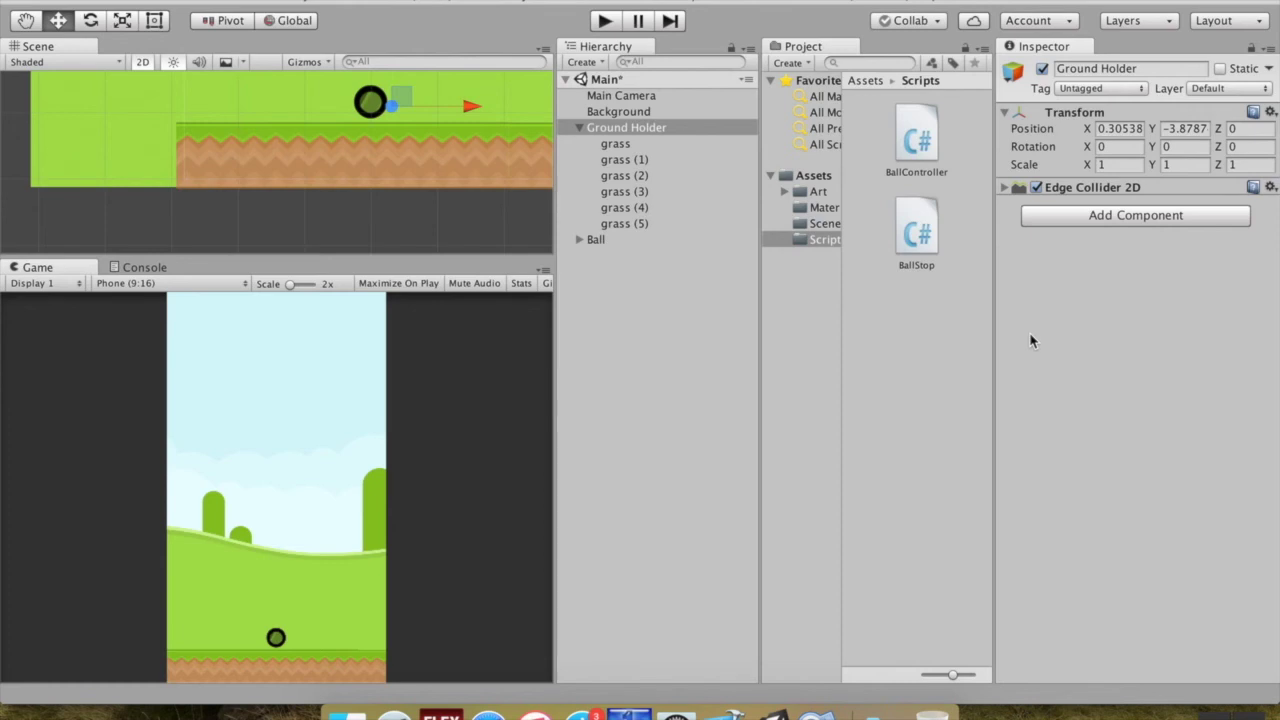
{"action": "left_click", "coordinate": [618, 145]}
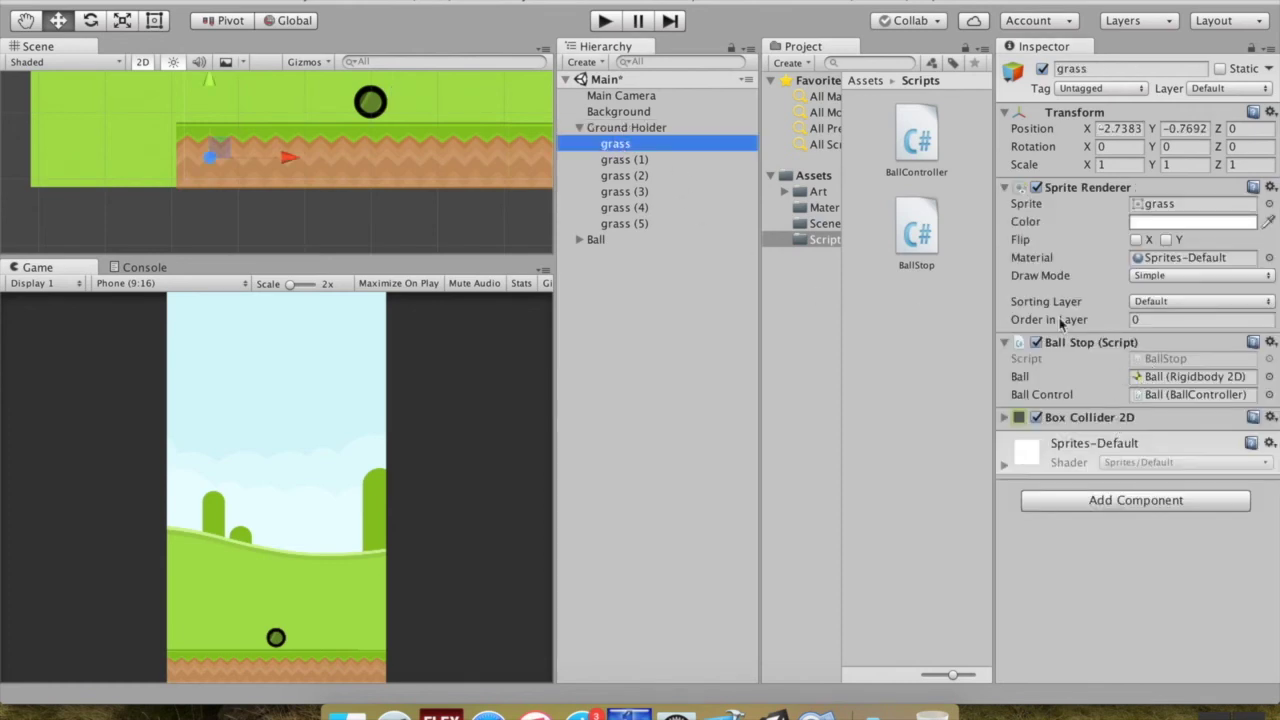
- Remove the Ball Stop component from grass (1) through grass (5)
{"action": "left_click", "coordinate": [622, 160]}
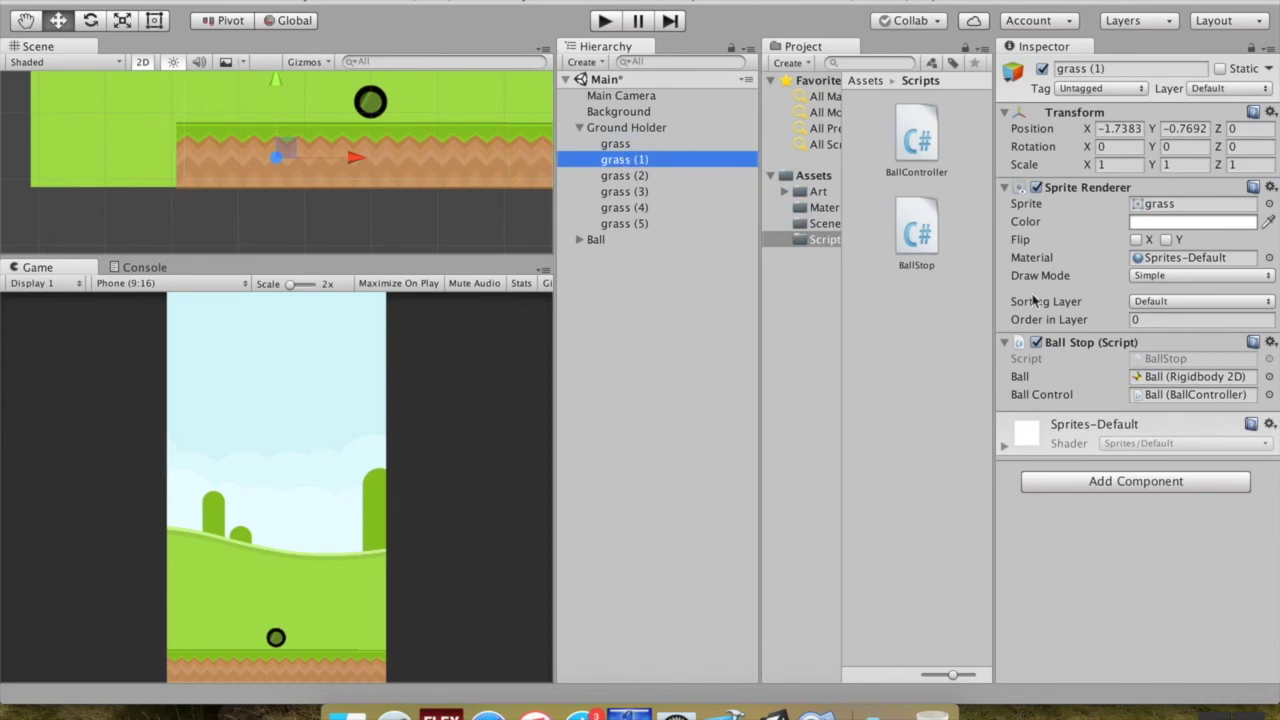
{"action": "left_click", "coordinate": [631, 224], "text": "shift"}
{"action": "left_click", "coordinate": [1269, 342]}
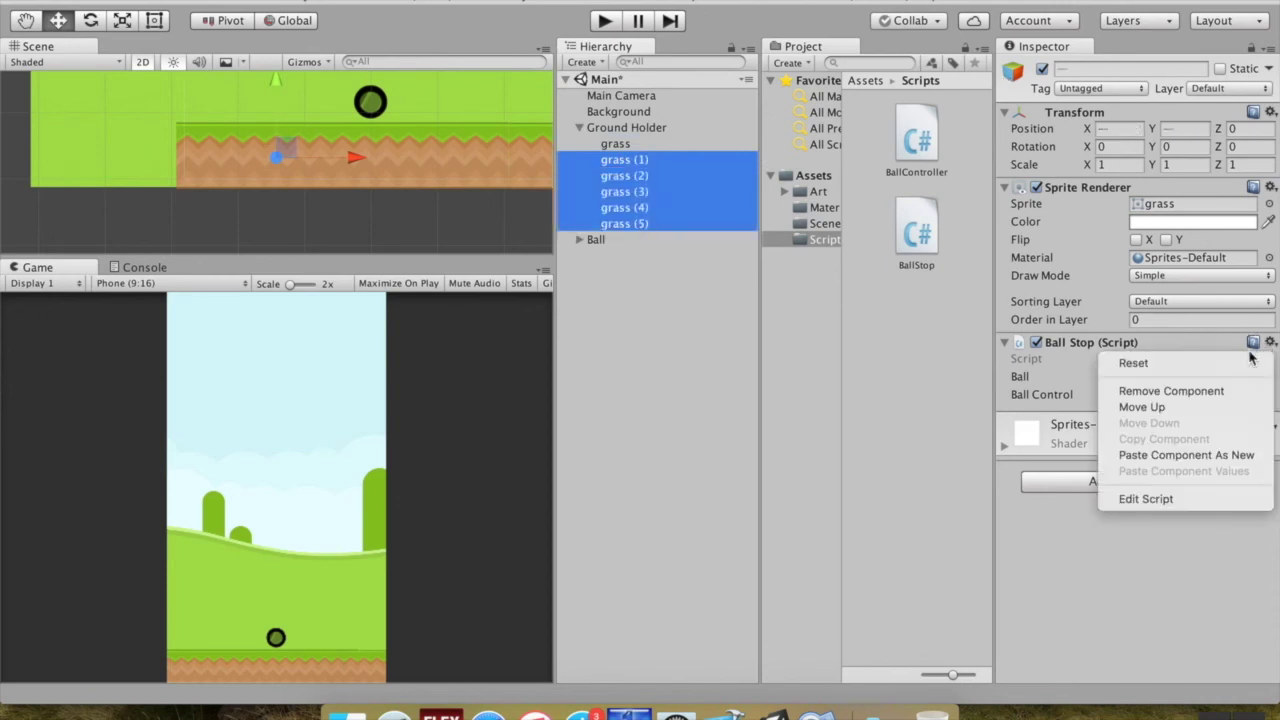
{"action": "left_click", "coordinate": [1040, 388]}
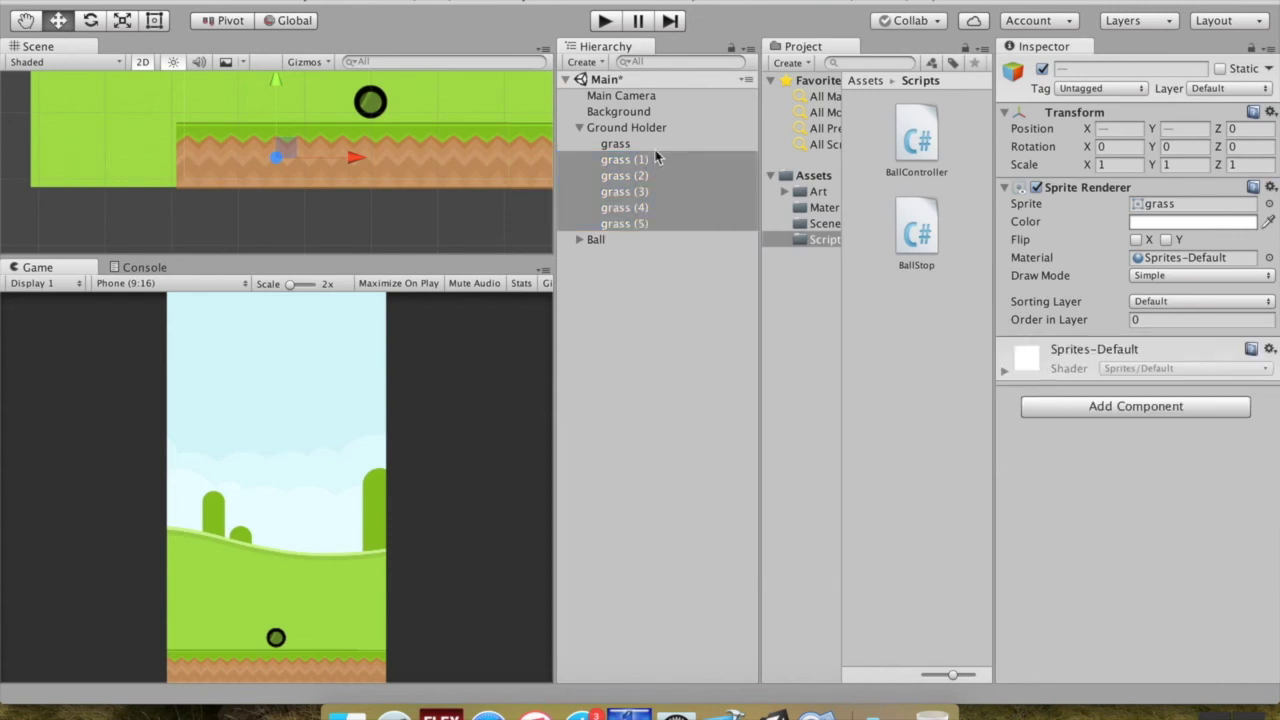
- Rename the first grass piece to 'Grass with Collider' and start Play
{"action": "left_click", "coordinate": [580, 129]}
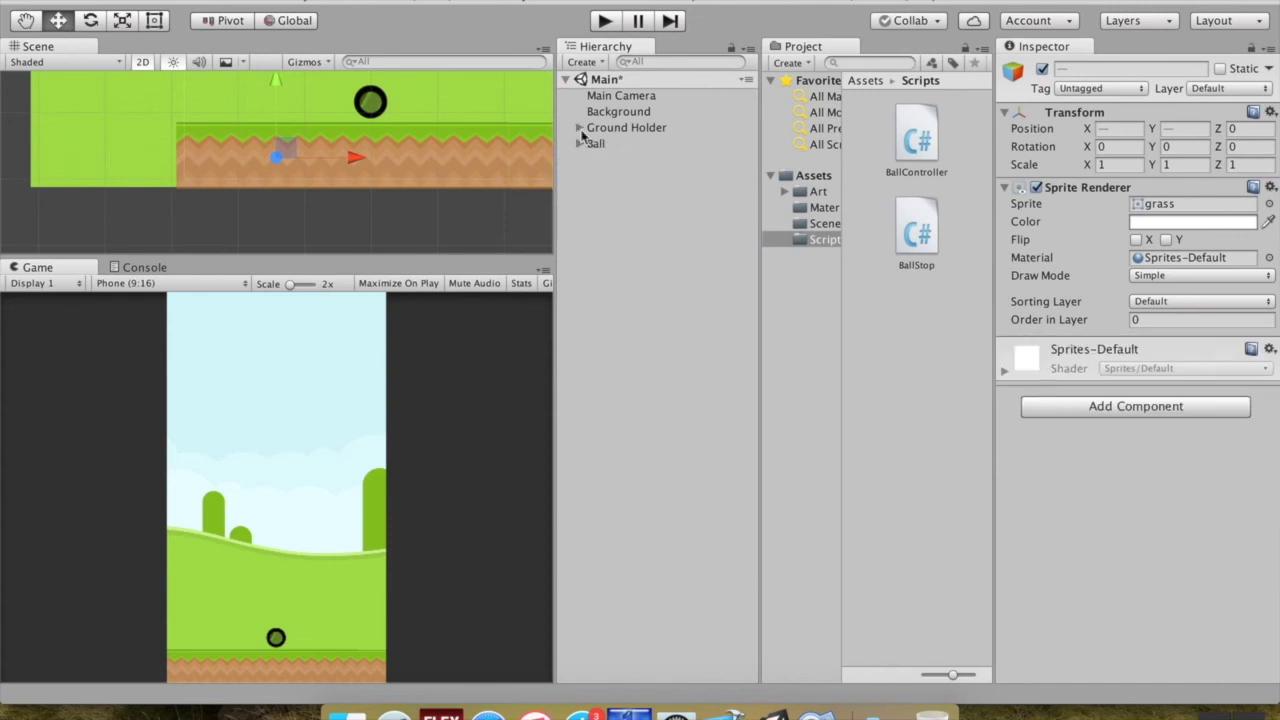
{"action": "left_click", "coordinate": [580, 129]}
{"action": "left_click", "coordinate": [615, 144]}
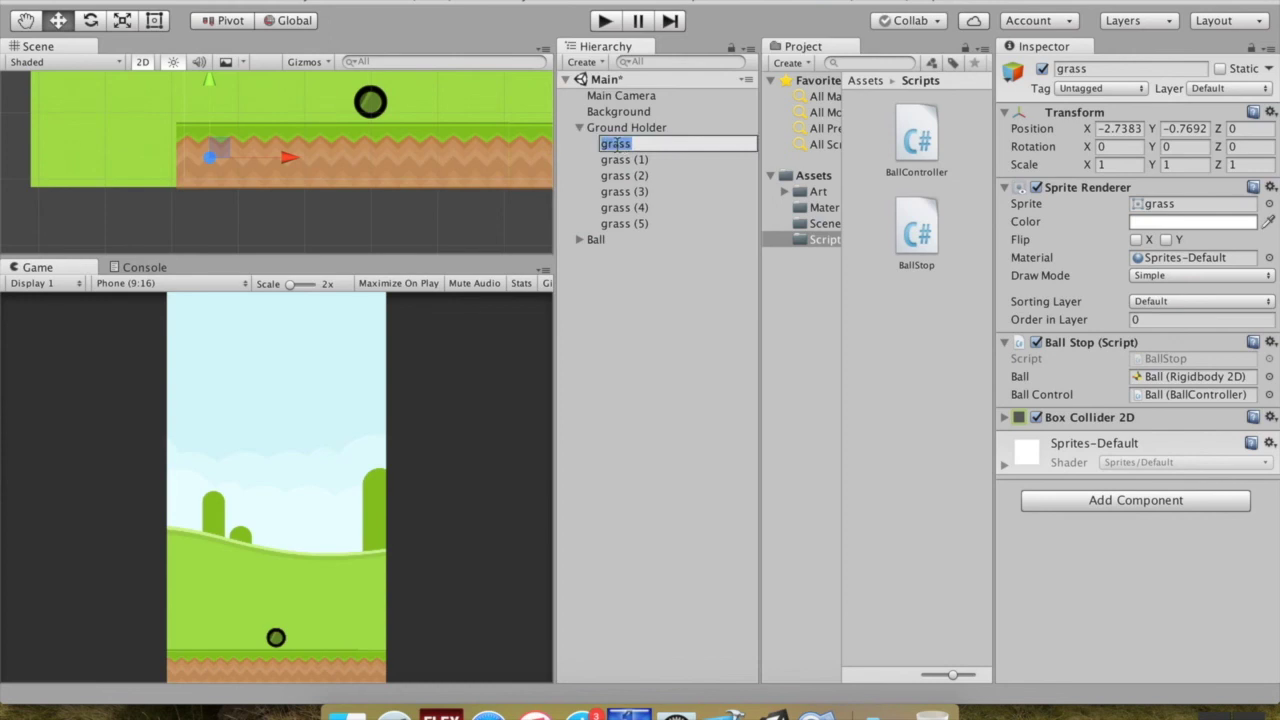
{"action": "type", "text": "G"}
{"action": "type", "text": "er"}
{"action": "key", "text": "Return"}
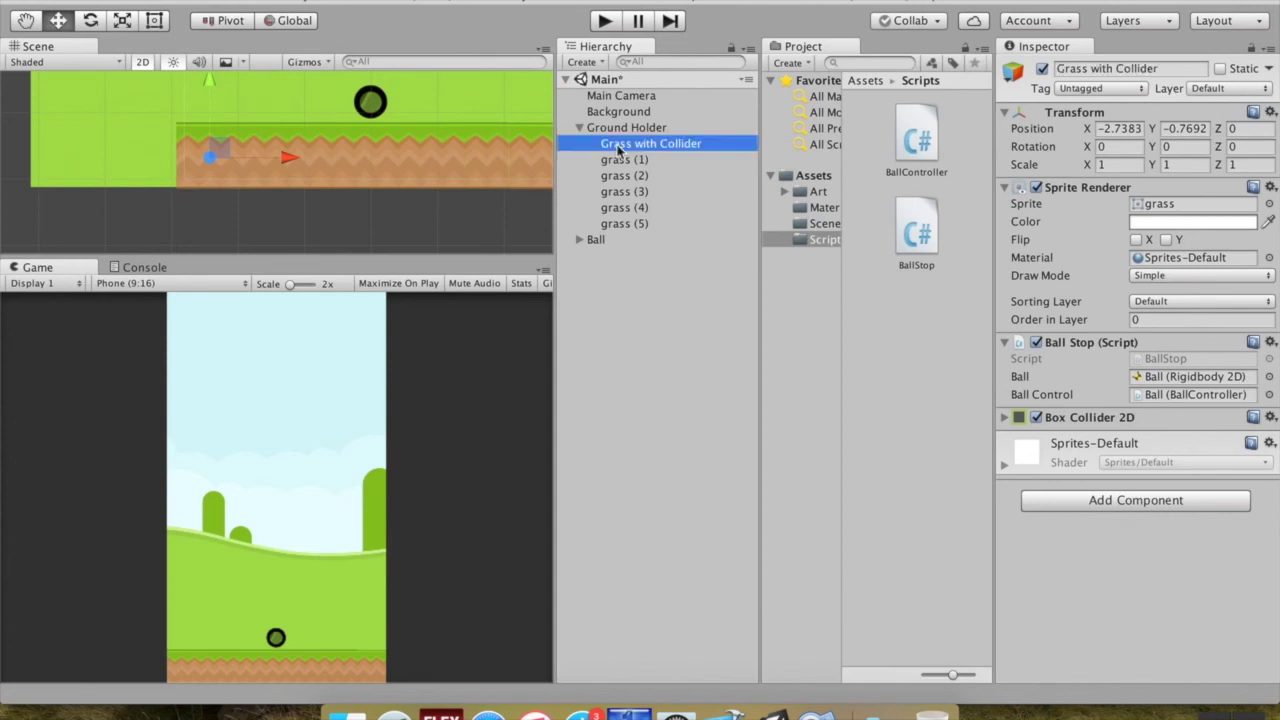
{"action": "left_click", "coordinate": [614, 22]}
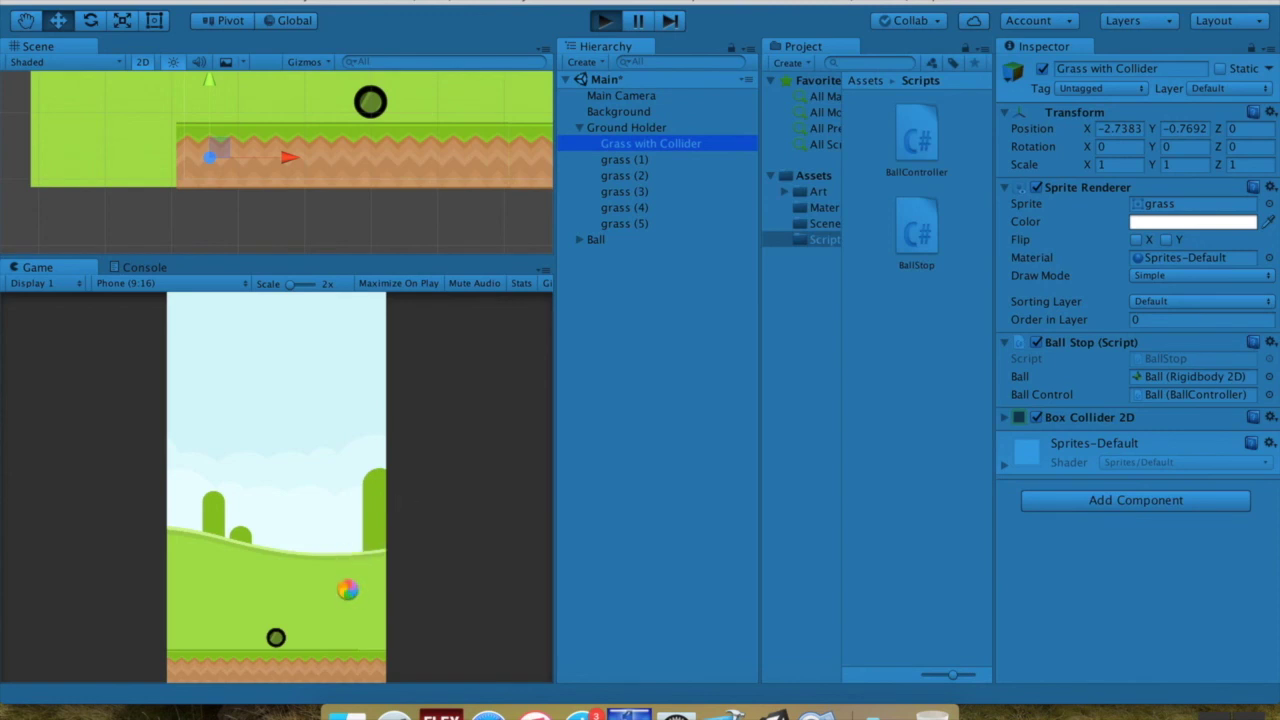
- Launch the ball, re-tick the Ball's Can Interact, and launch it upward
{"action": "left_click", "coordinate": [342, 562]}
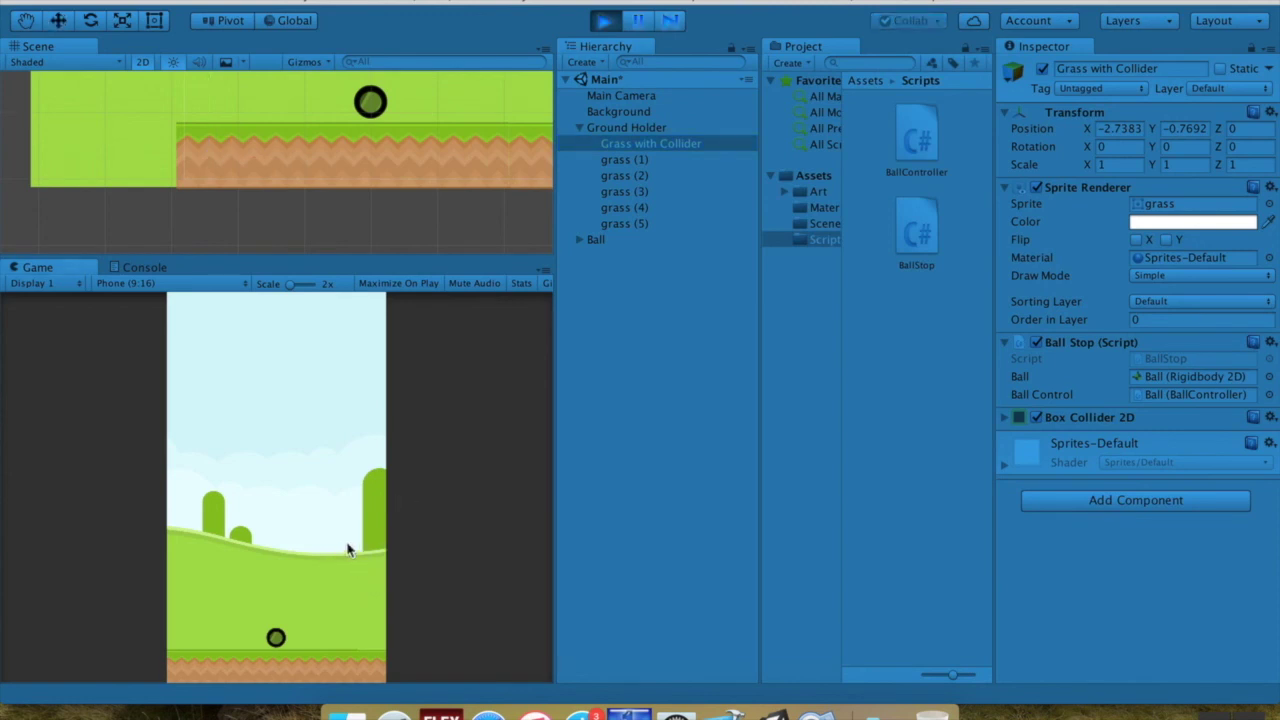
{"action": "left_click_drag", "start_coordinate": [347, 549], "coordinate": [390, 632]}
{"action": "left_click_drag", "start_coordinate": [388, 626], "coordinate": [395, 616]}
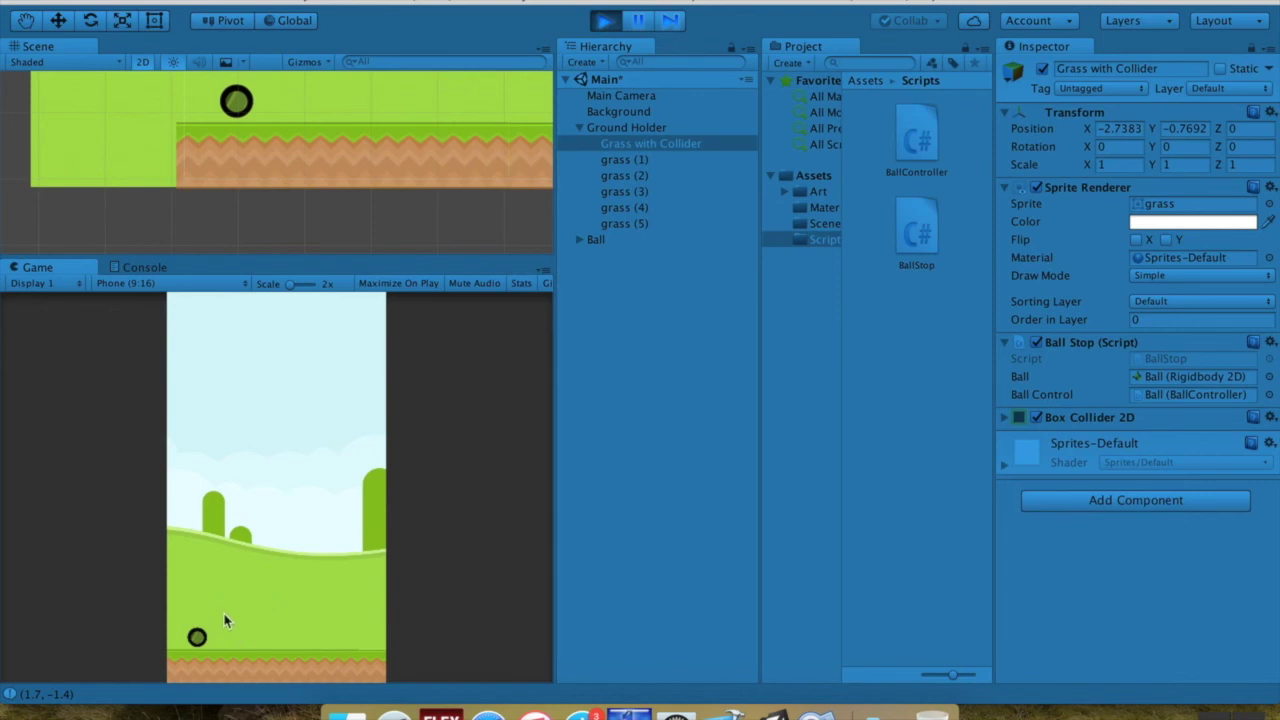
{"action": "left_click", "coordinate": [621, 244]}
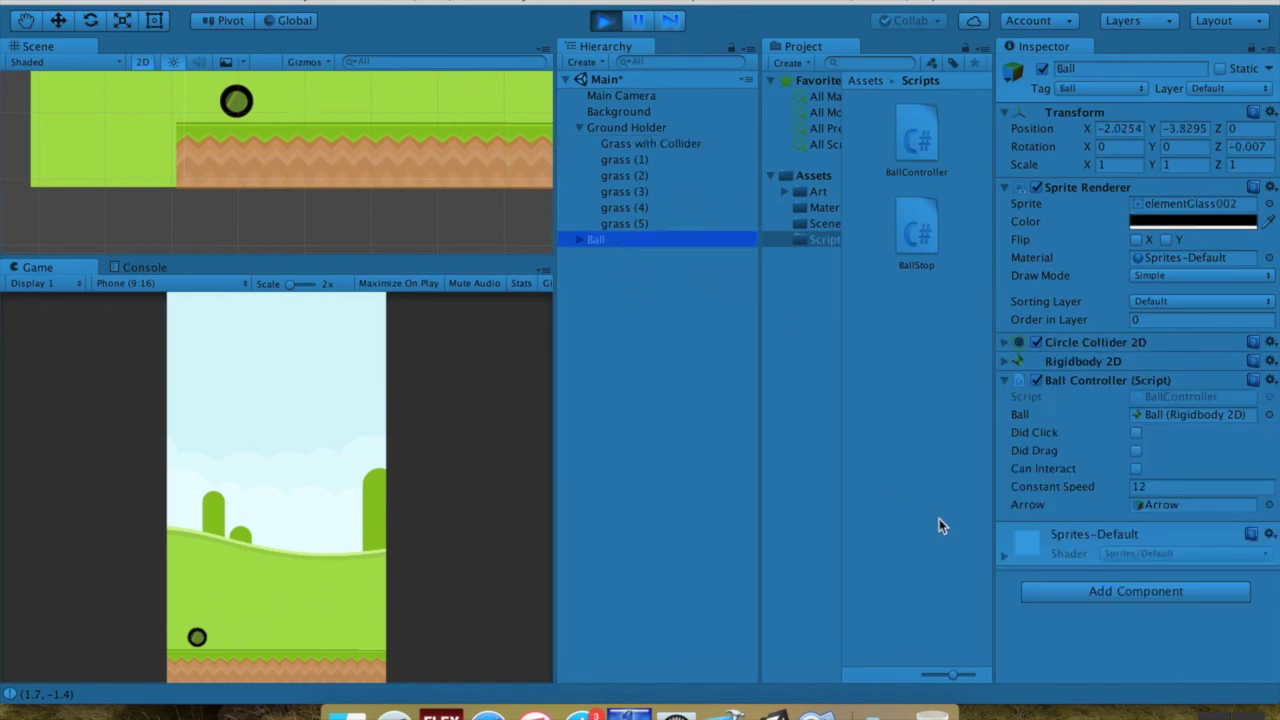
{"action": "left_click", "coordinate": [1136, 468]}
{"action": "left_click_drag", "start_coordinate": [320, 638], "coordinate": [231, 613]}
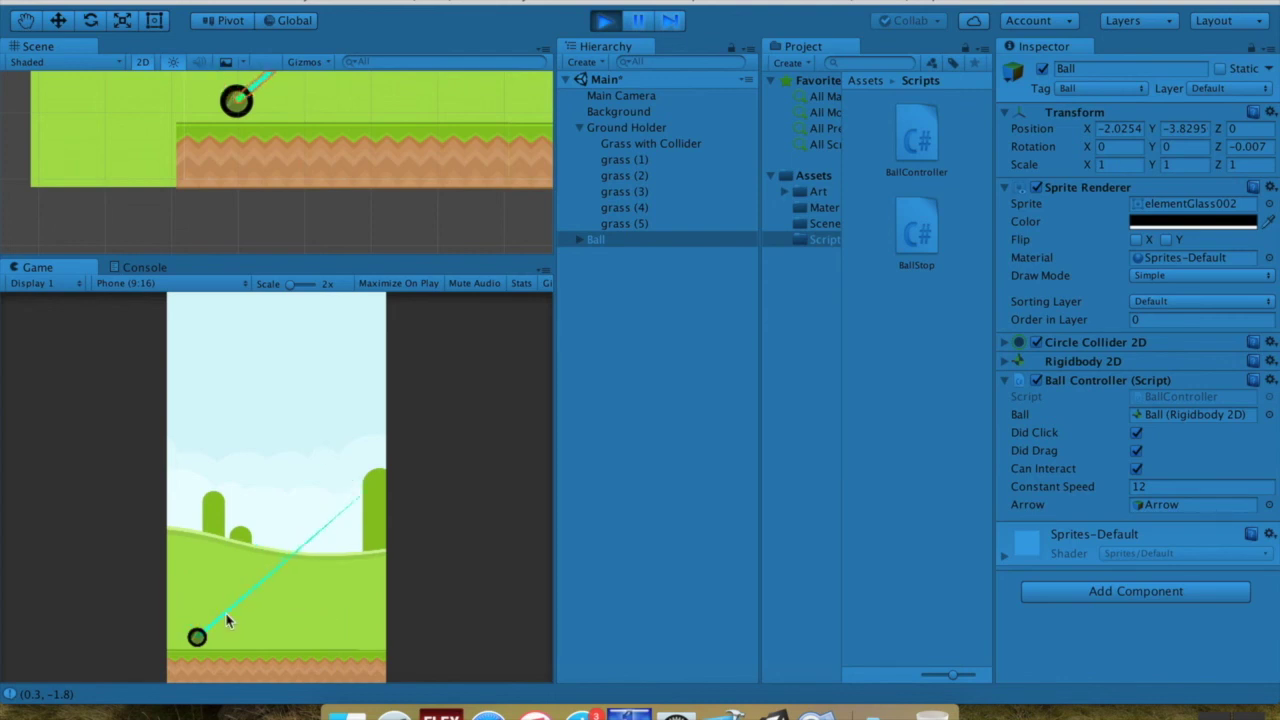
{"action": "left_click_drag", "start_coordinate": [231, 613], "coordinate": [226, 619]}
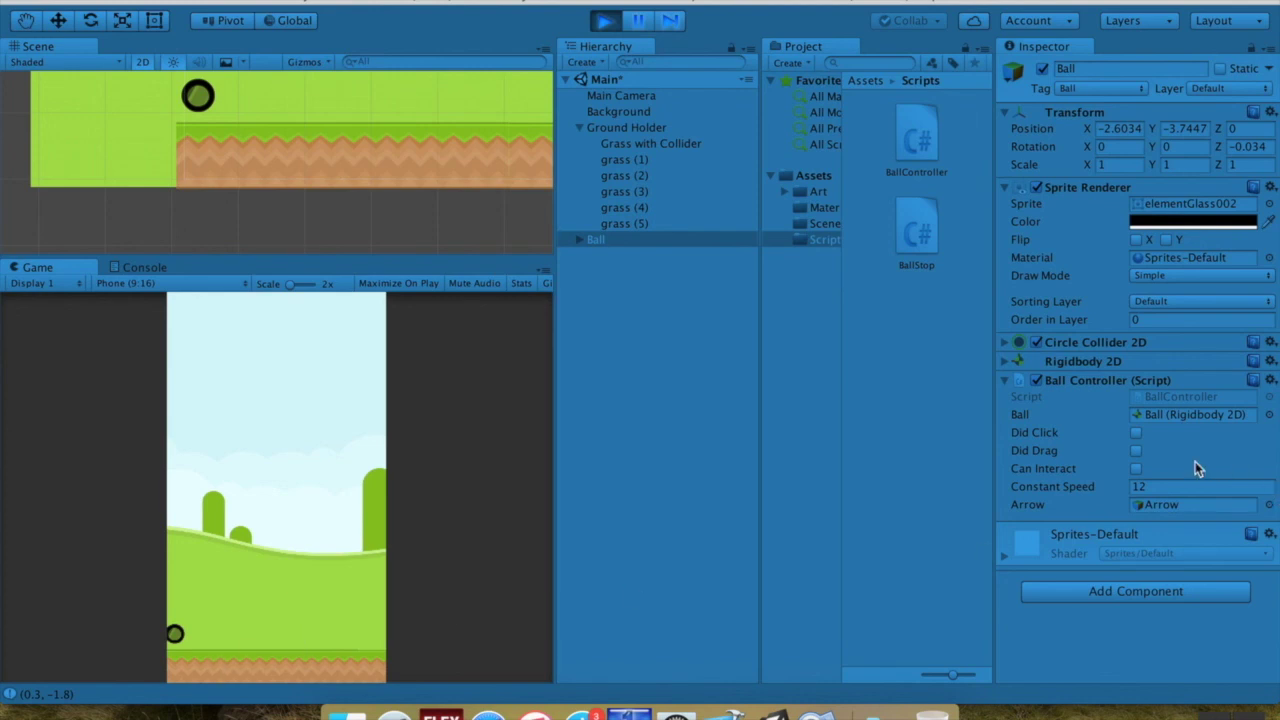
- Re-enable Can Interact for two more launches, stop Play, and return to BallStop.cs
{"action": "left_click", "coordinate": [1137, 469]}
{"action": "left_click_drag", "start_coordinate": [213, 572], "coordinate": [140, 646]}
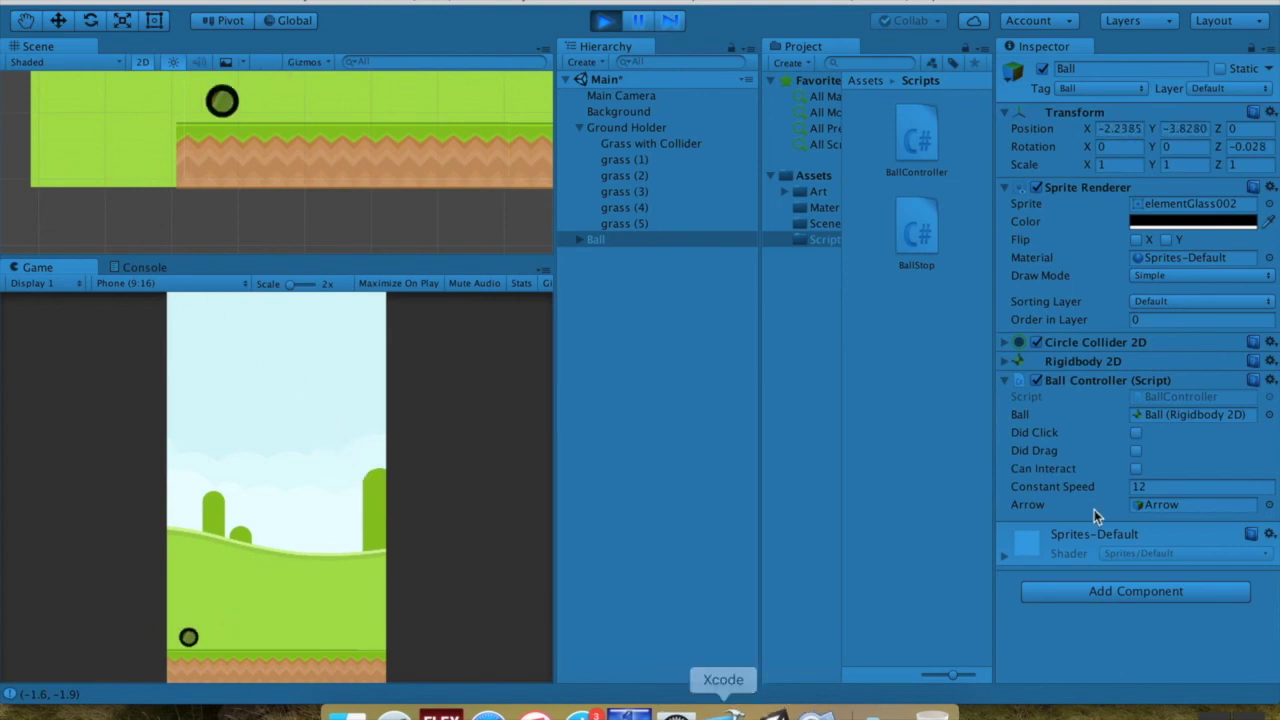
{"action": "left_click", "coordinate": [1135, 469]}
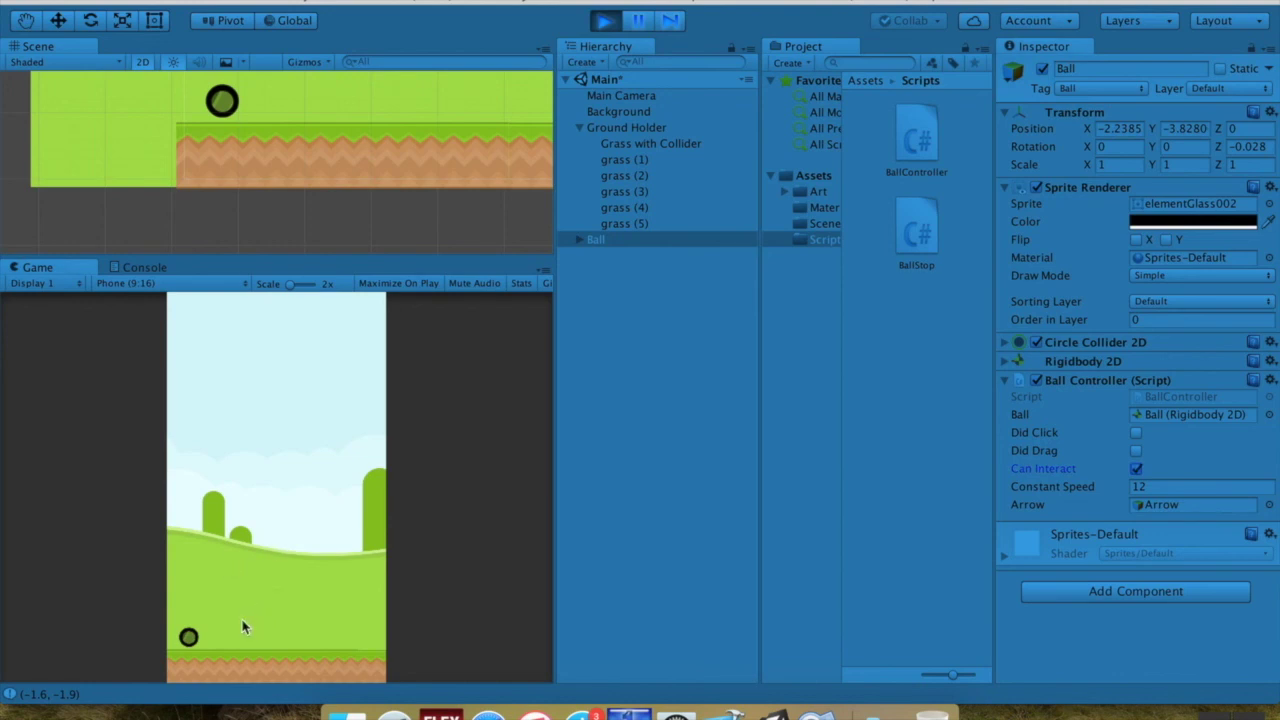
{"action": "mouse_move", "coordinate": [189, 636]}
{"action": "left_mouse_down"}
{"action": "mouse_move", "coordinate": [154, 640]}
{"action": "mouse_move", "coordinate": [149, 627]}
{"action": "left_mouse_up"}
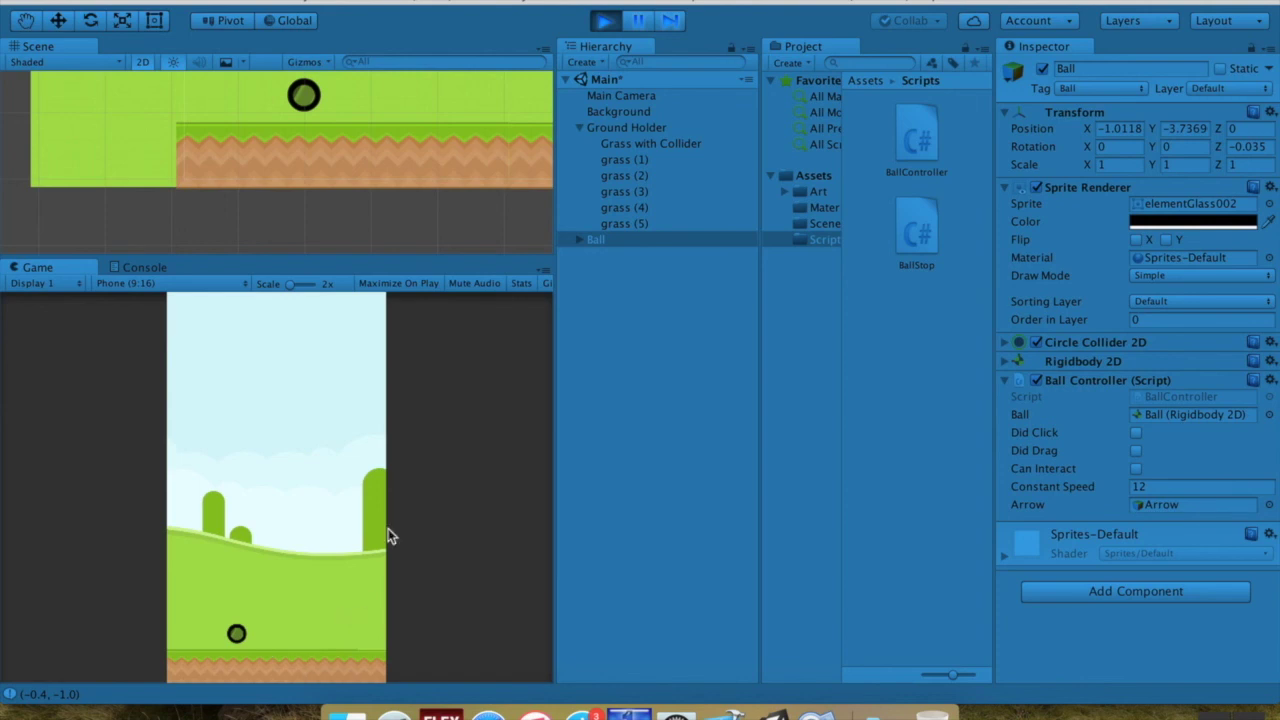
{"action": "left_click", "coordinate": [604, 20]}
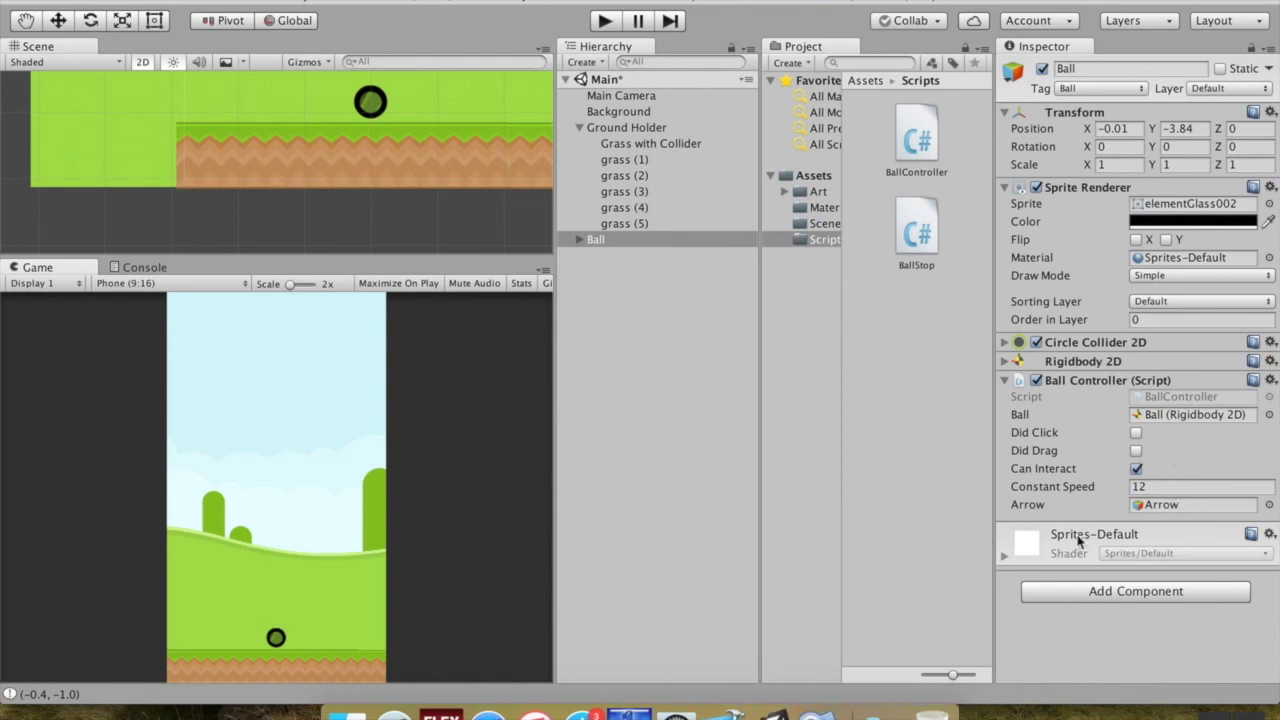
{"action": "left_click", "coordinate": [815, 712]}
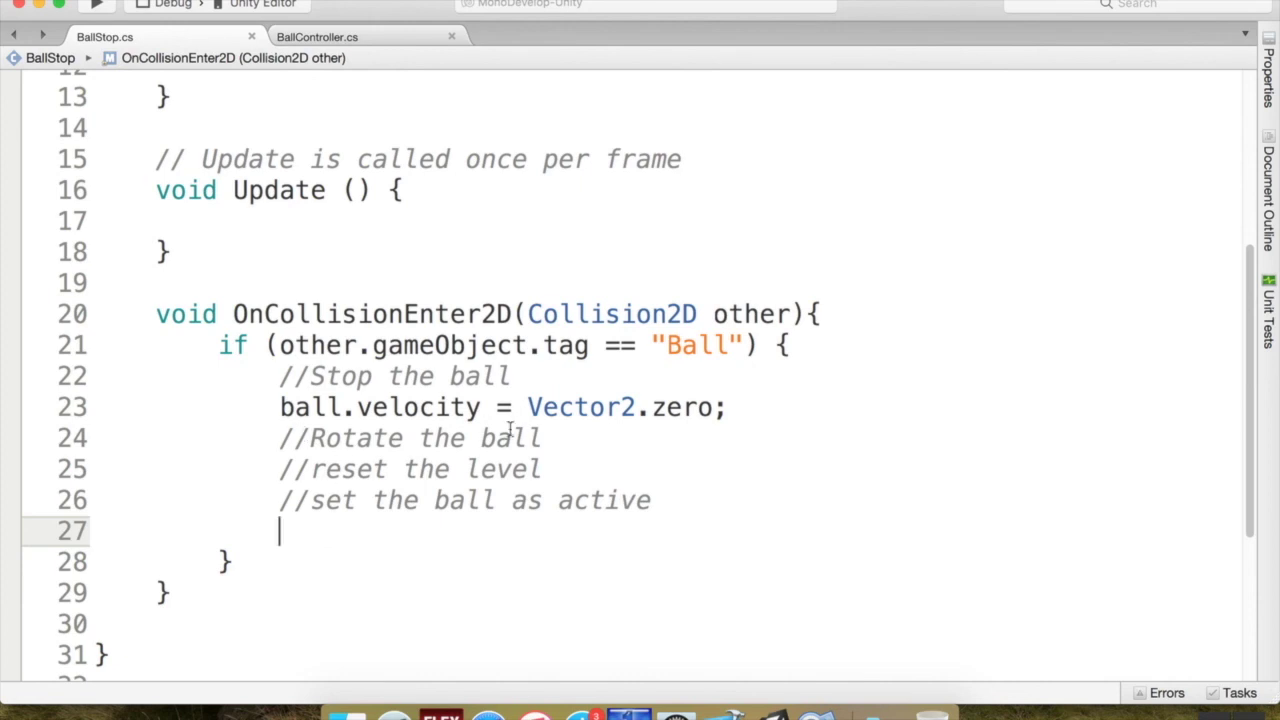
- Delete the '//Rotate the ball' comment line in BallStop.cs
{"action": "mouse_move", "coordinate": [541, 438]}
{"action": "left_mouse_down"}
{"action": "mouse_move", "coordinate": [229, 440]}
{"action": "mouse_move", "coordinate": [129, 466]}
{"action": "mouse_move", "coordinate": [129, 440]}
{"action": "mouse_move", "coordinate": [107, 437]}
{"action": "left_mouse_up"}
{"action": "key", "text": "BackSpace"}
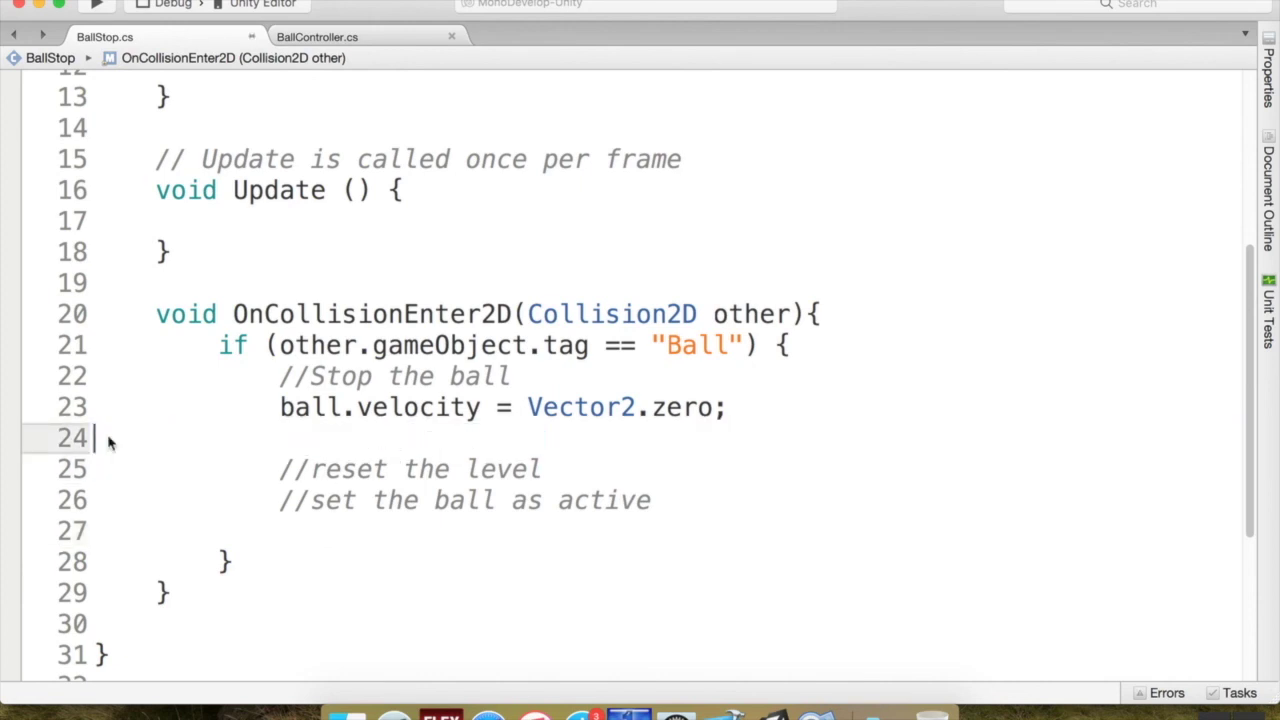
{"action": "key", "text": "BackSpace"}
- Add 'ballControl.canInteract = true;' on line 26 and switch back to Unity
{"action": "left_click", "coordinate": [351, 502]}
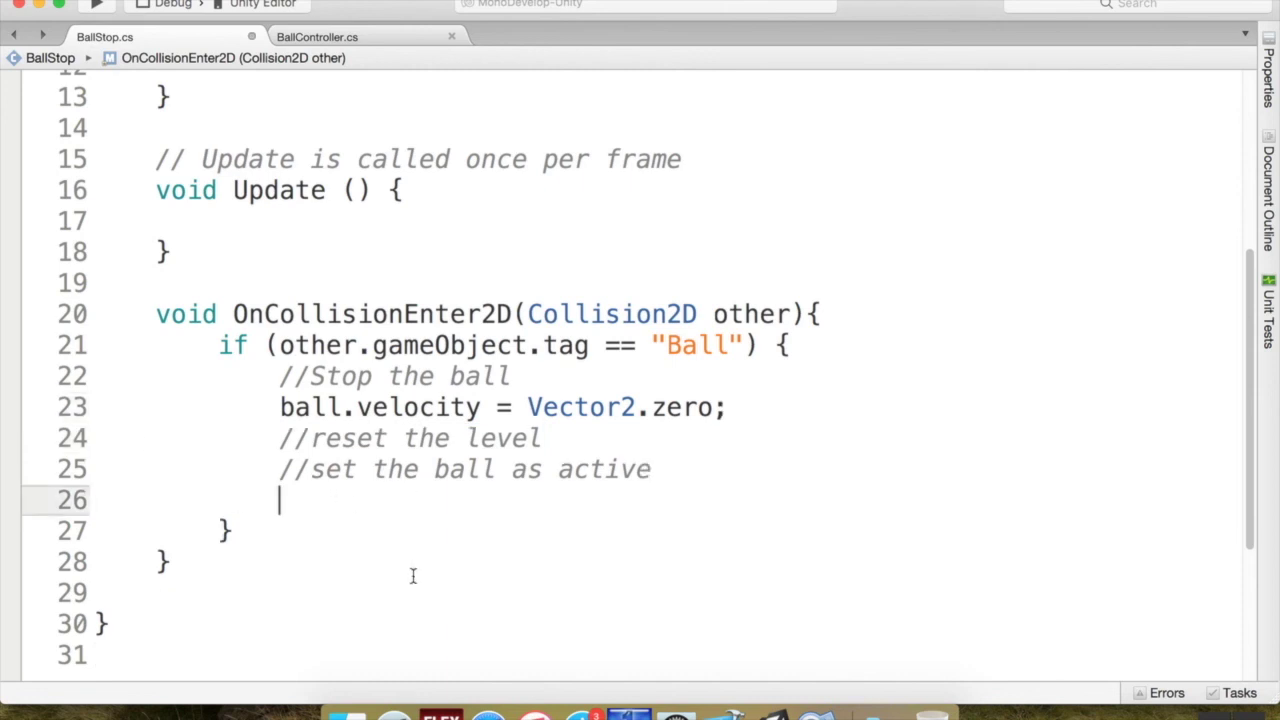
{"action": "type", "text": "ball"}
{"action": "key", "text": "Down"}
{"action": "key", "text": "Return"}
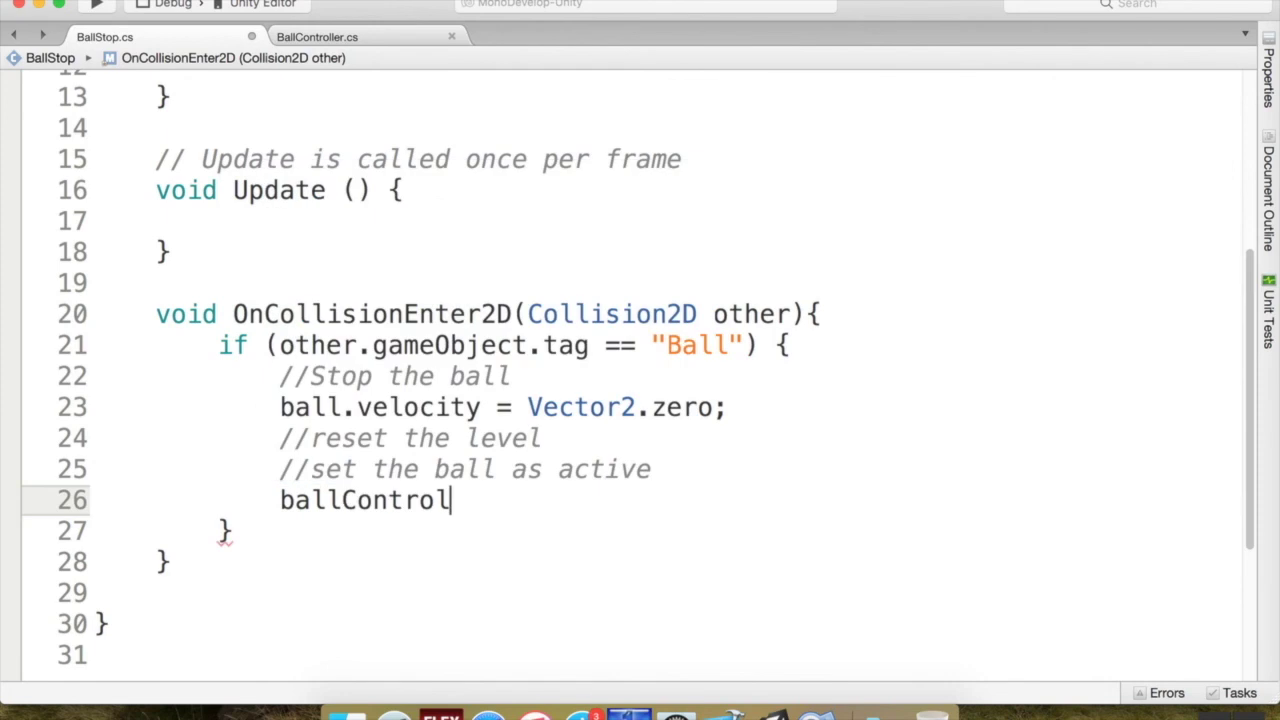
{"action": "type", "text": ".can"}
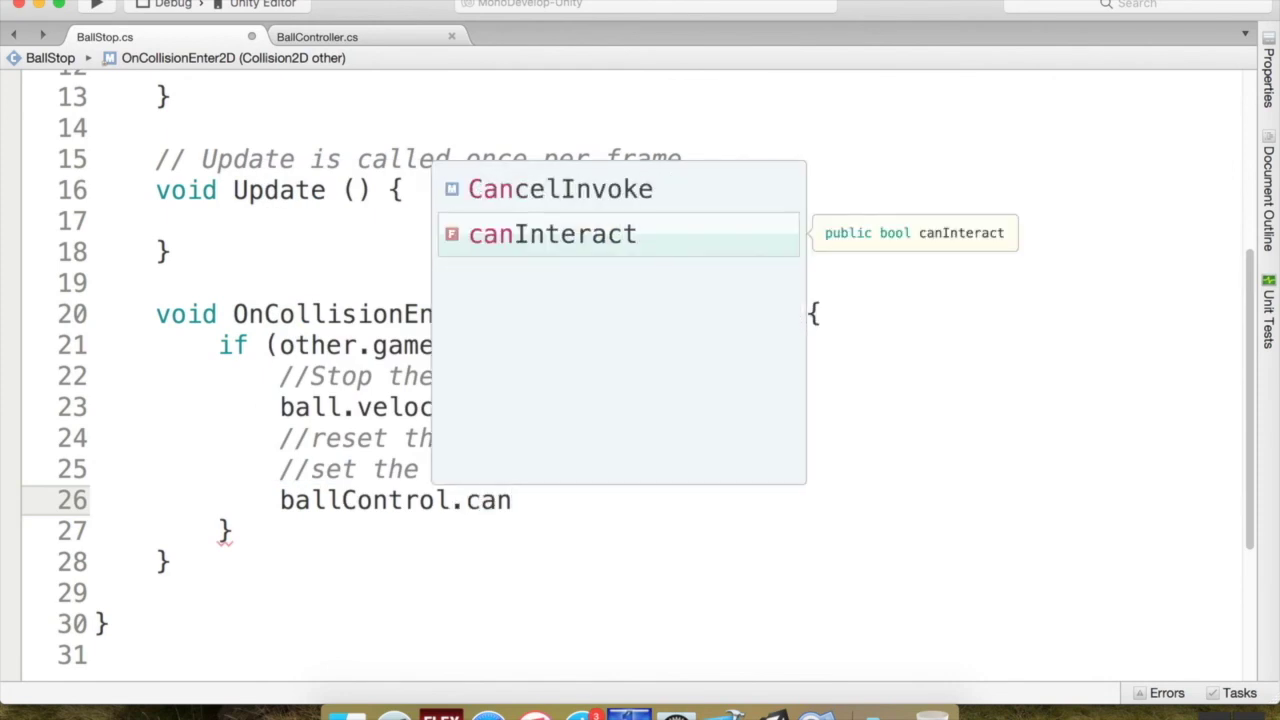
{"action": "key", "text": "Return"}
{"action": "type", "text": "= true;"}
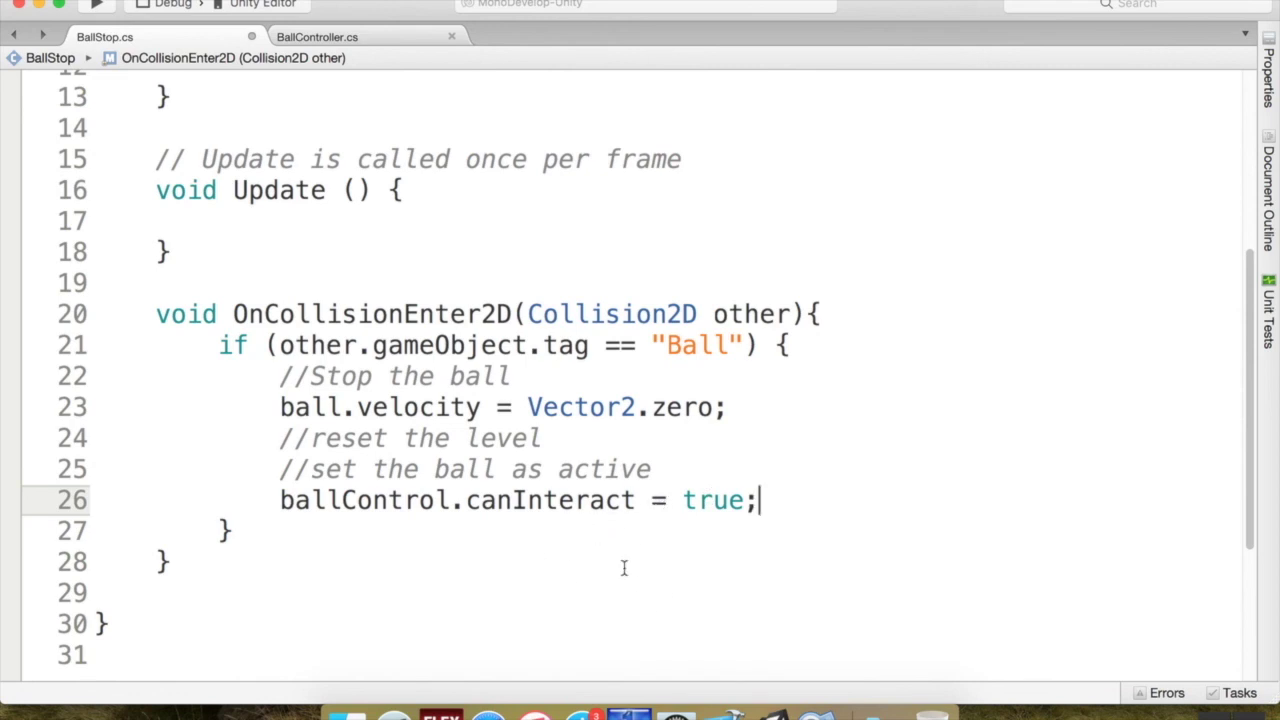
{"action": "left_click", "coordinate": [770, 712]}
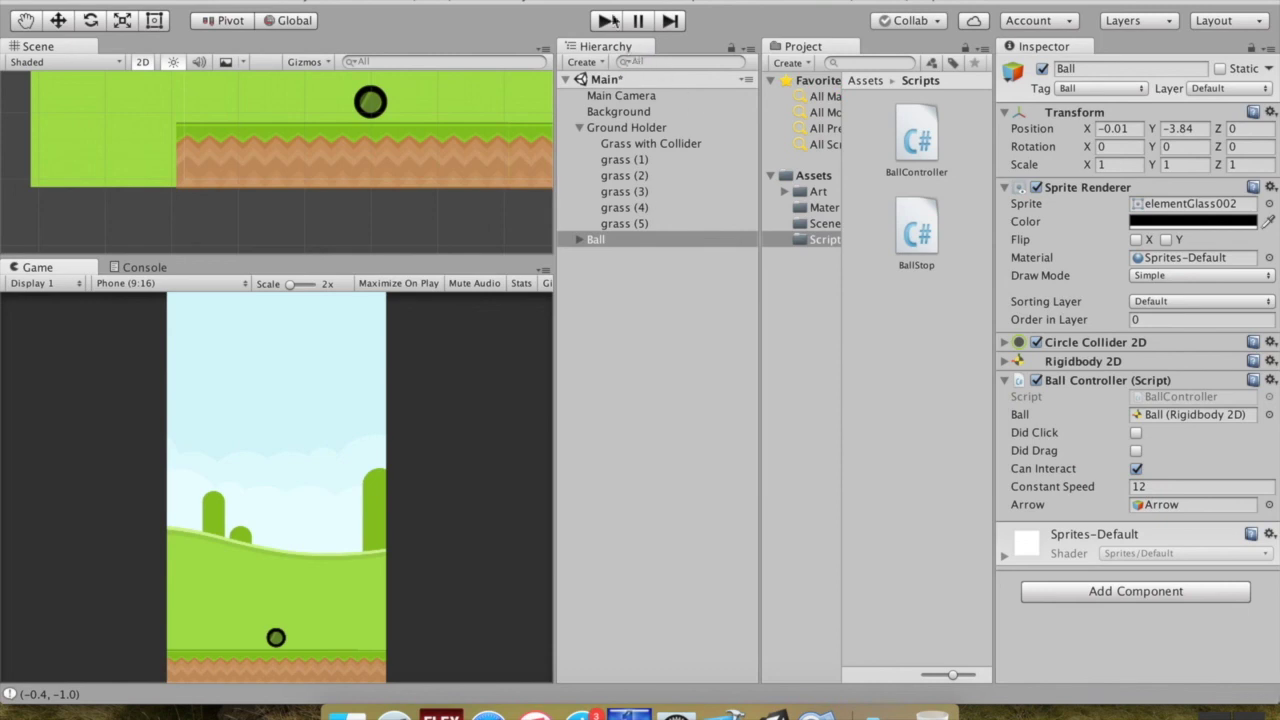
- Play and launch the ball twice, confirming Can Interact re-enables on landing, then stop
{"action": "left_click", "coordinate": [606, 21]}
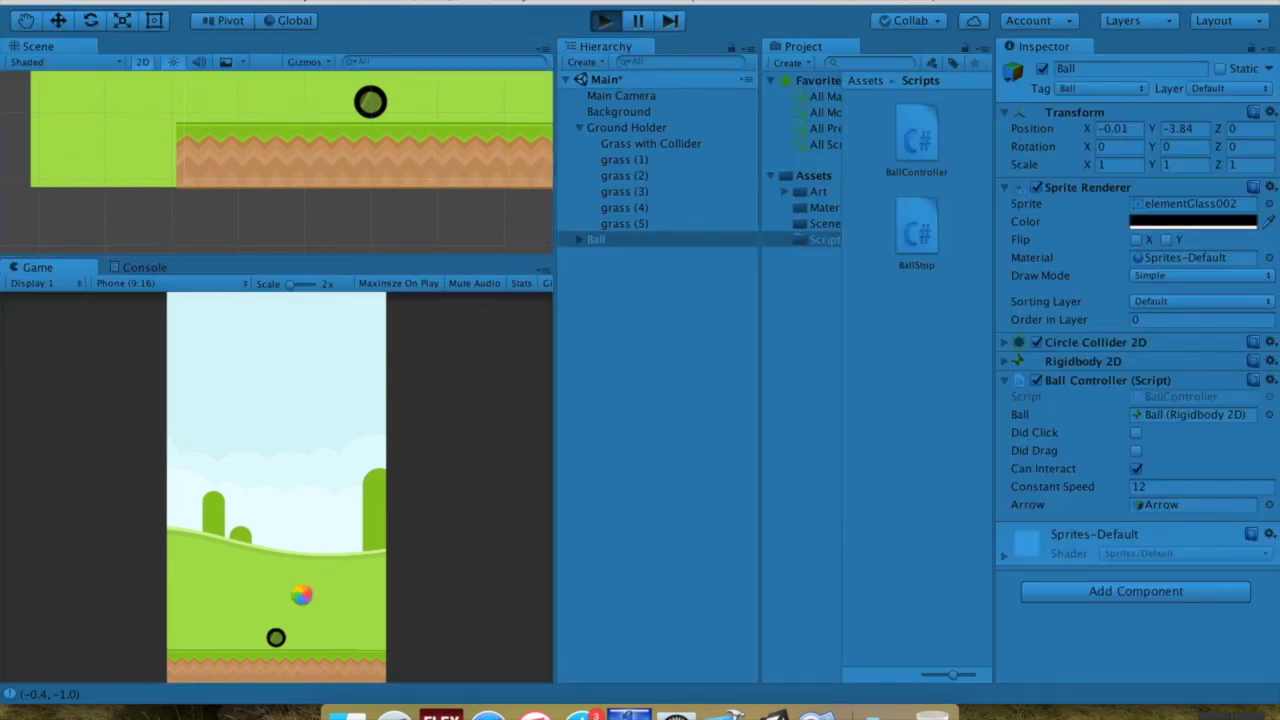
{"action": "left_click_drag", "start_coordinate": [338, 567], "coordinate": [255, 658]}
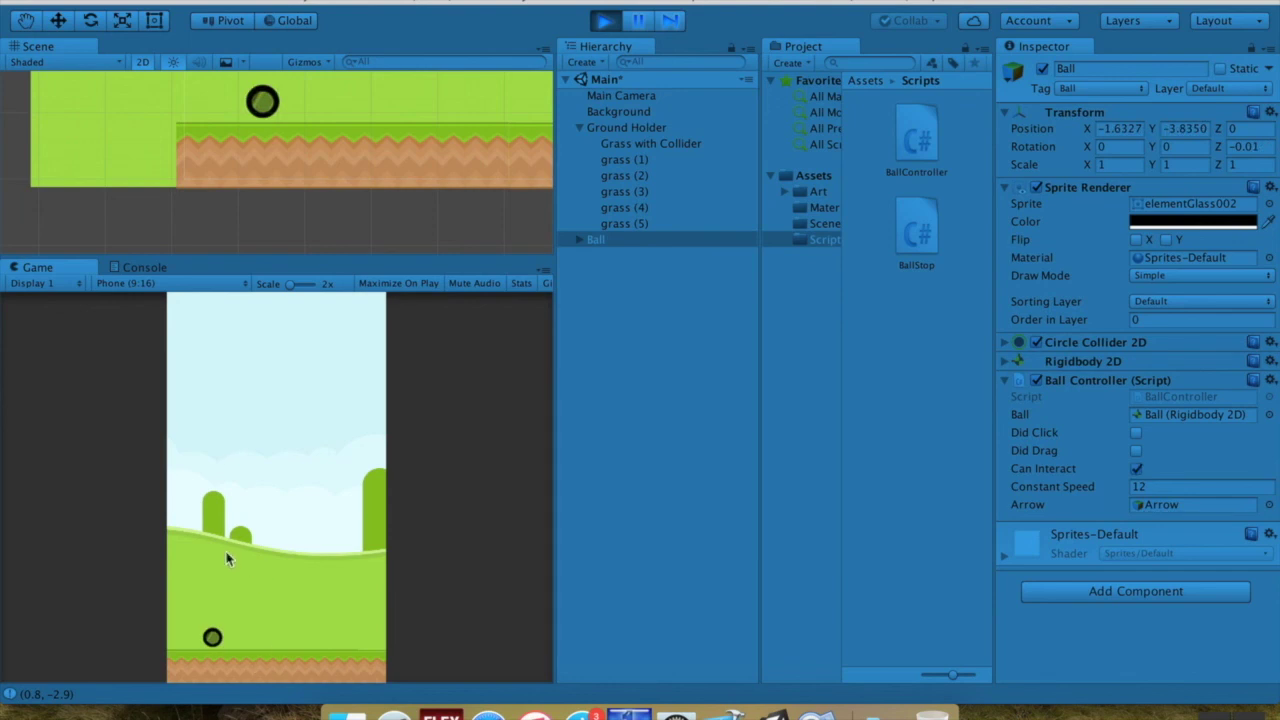
{"action": "left_click_drag", "start_coordinate": [228, 558], "coordinate": [260, 634]}
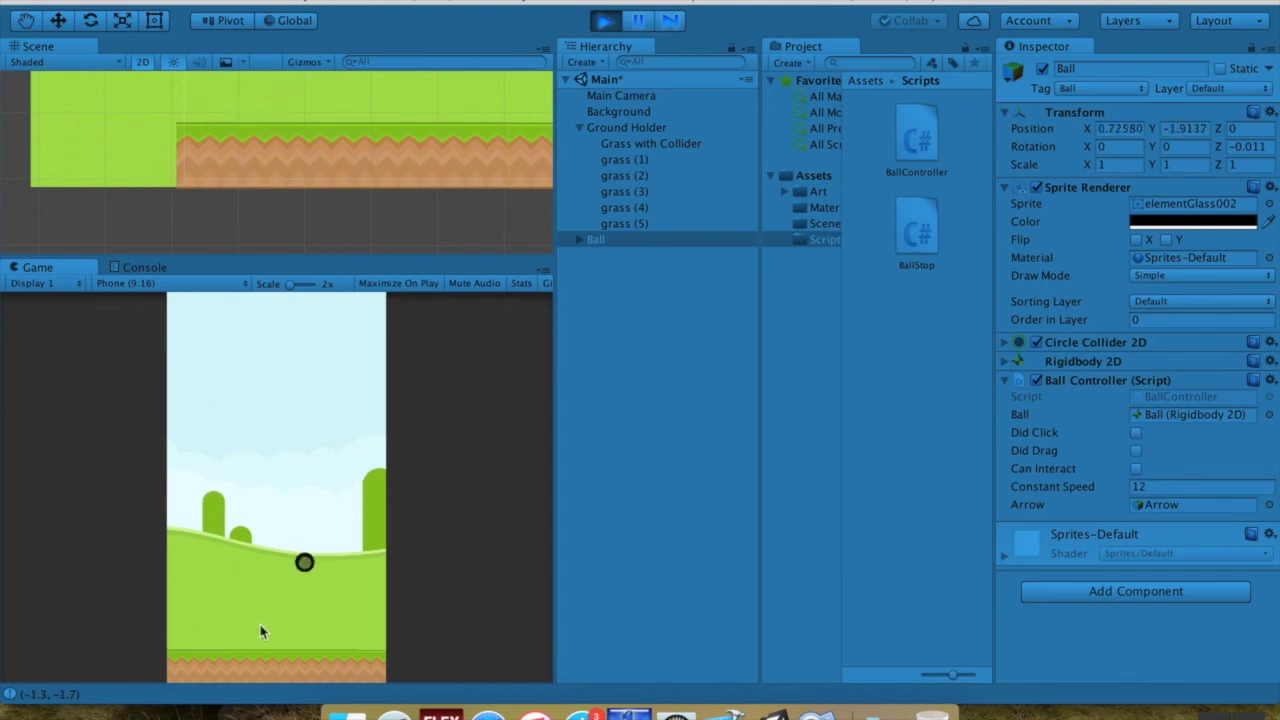
{"action": "mouse_move", "coordinate": [260, 632]}
{"action": "left_mouse_down"}
{"action": "mouse_move", "coordinate": [302, 640]}
{"action": "mouse_move", "coordinate": [222, 655]}
{"action": "left_mouse_up"}
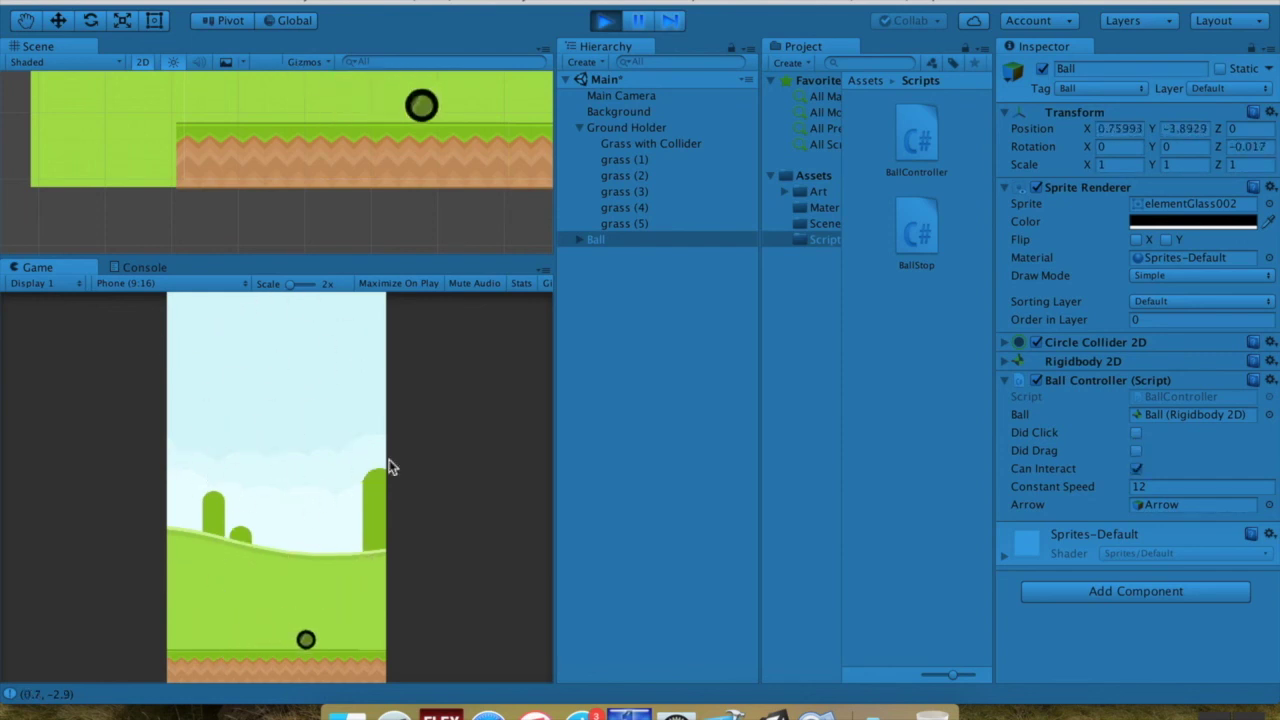
{"action": "left_click", "coordinate": [601, 25]}
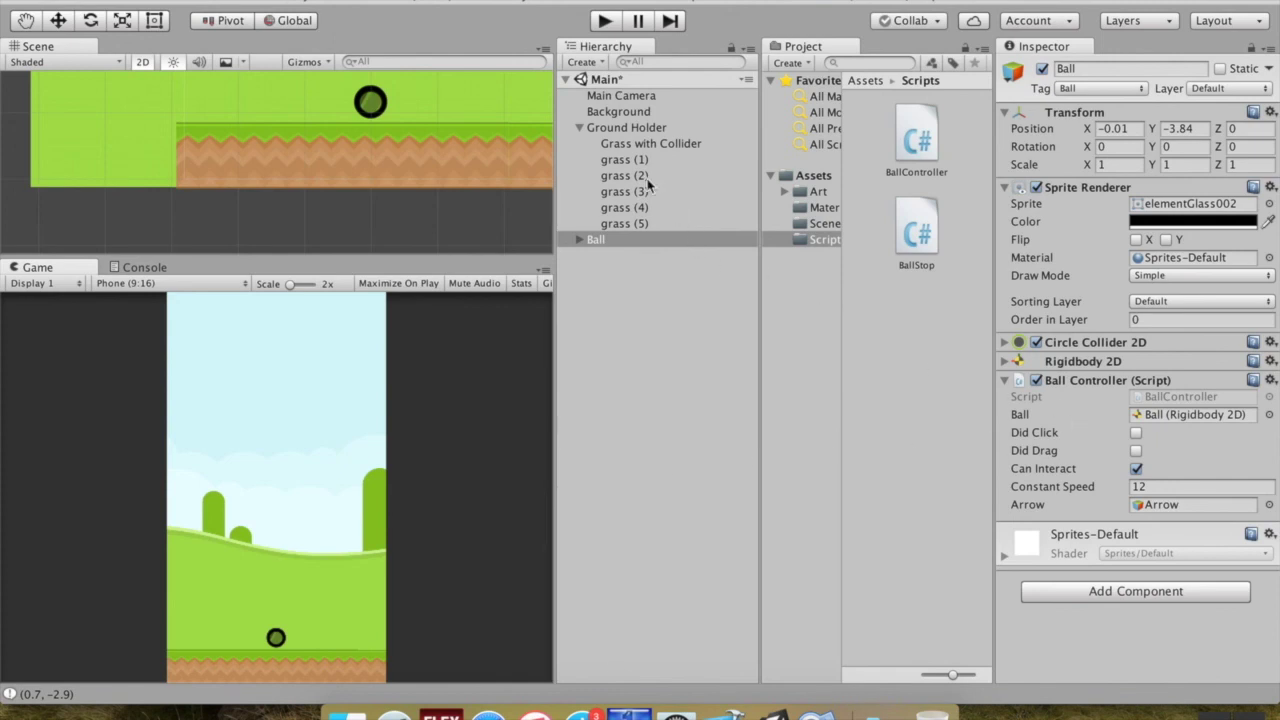
- Collapse Ground Holder in the Hierarchy and select it to show its Edge Collider 2D
{"action": "left_click", "coordinate": [578, 127]}
{"action": "left_click", "coordinate": [610, 128]}
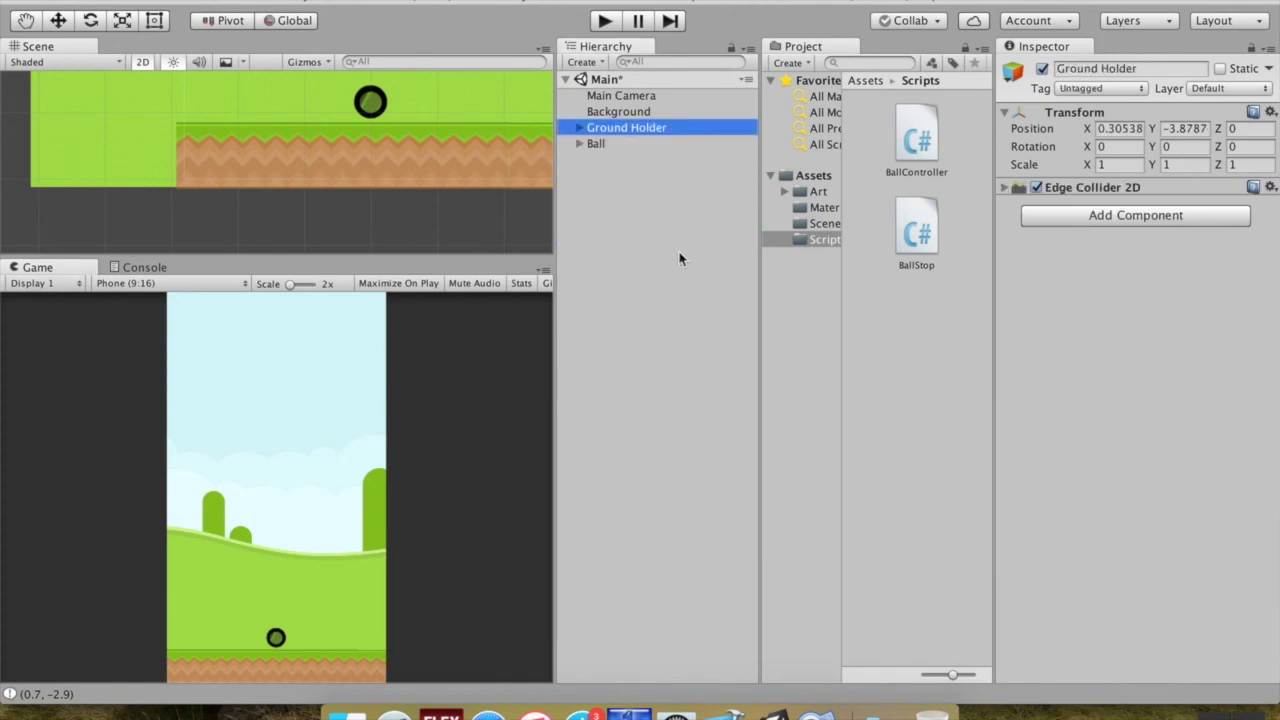